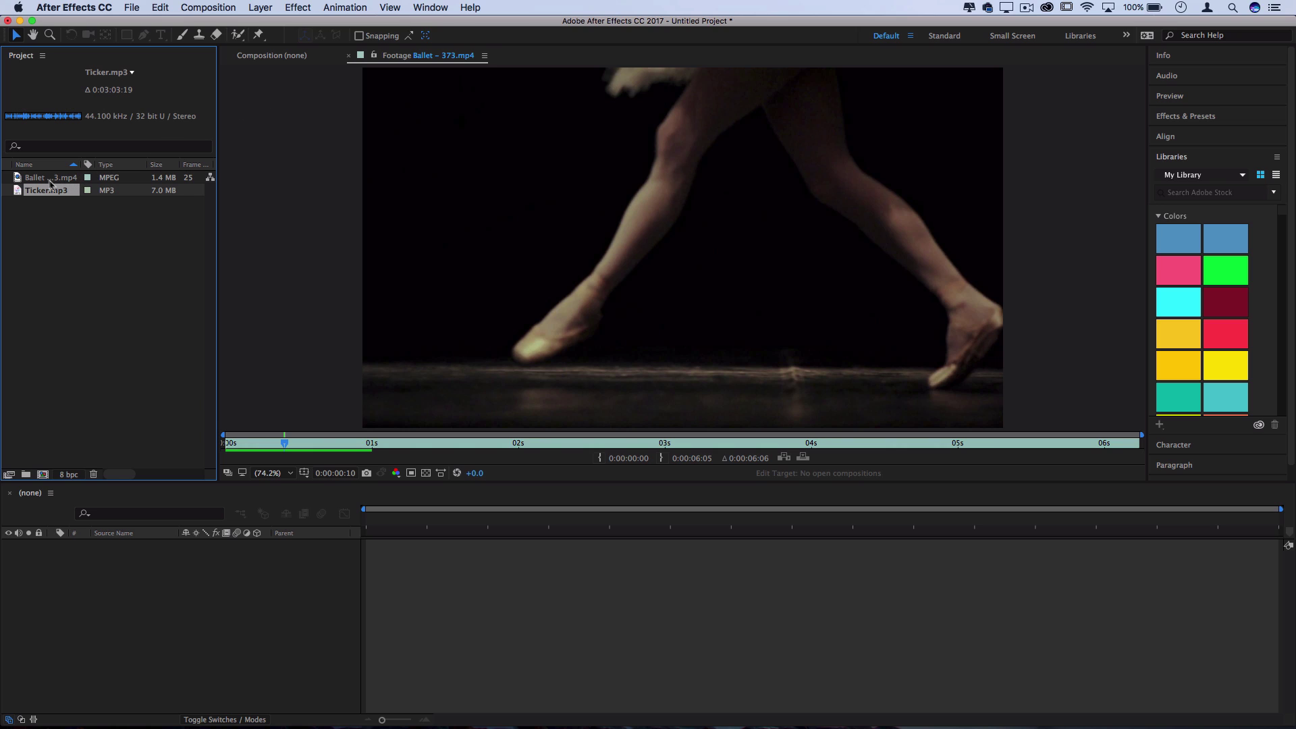
Create a 1920 × 1080 px composition at 29.97 fps with a duration of 0;00;30;00.
left_click_drag(39, 177, 101, 211)
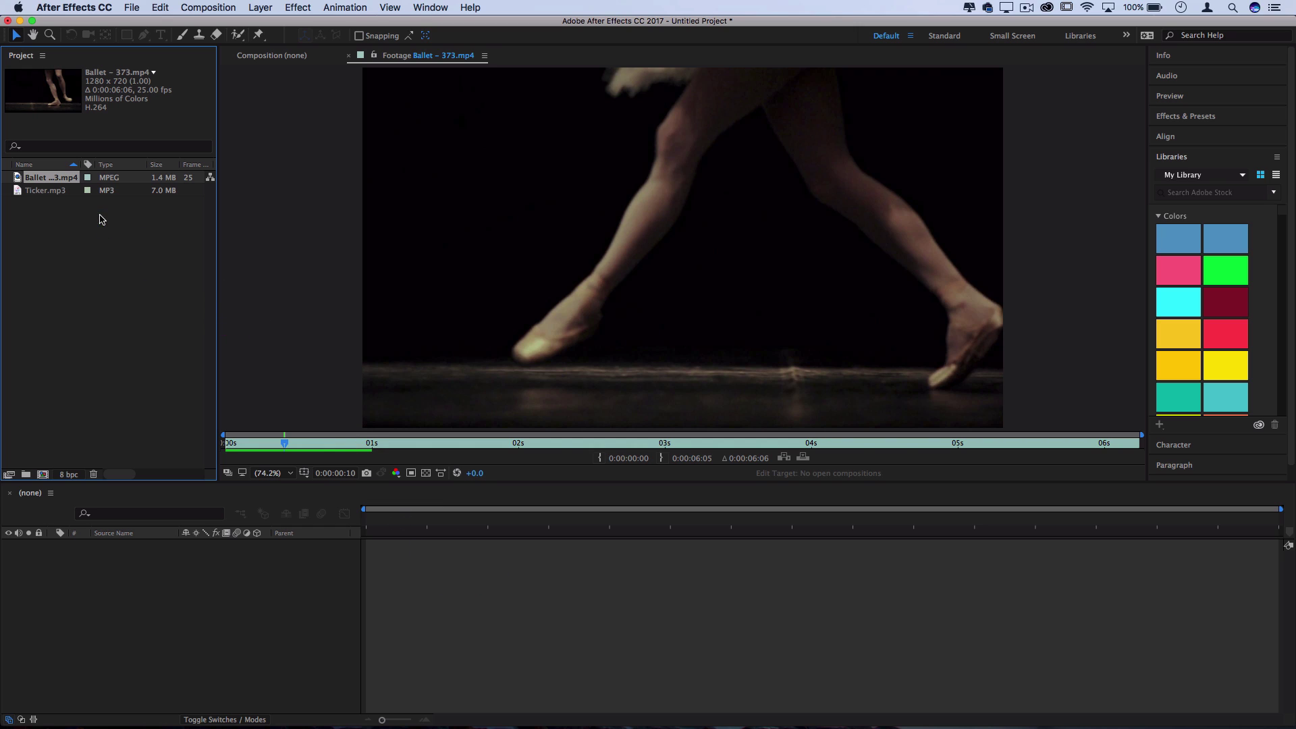
left_click(223, 7)
left_click(218, 24)
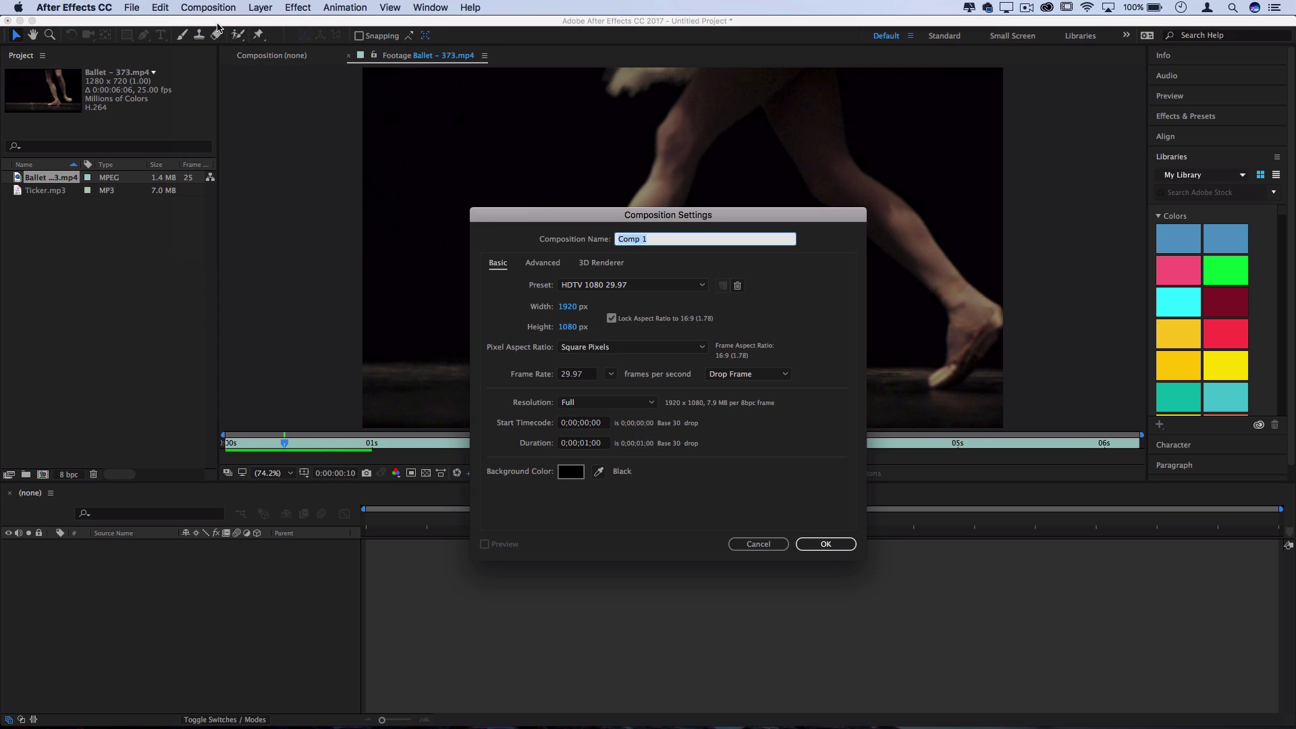
left_click(567, 310)
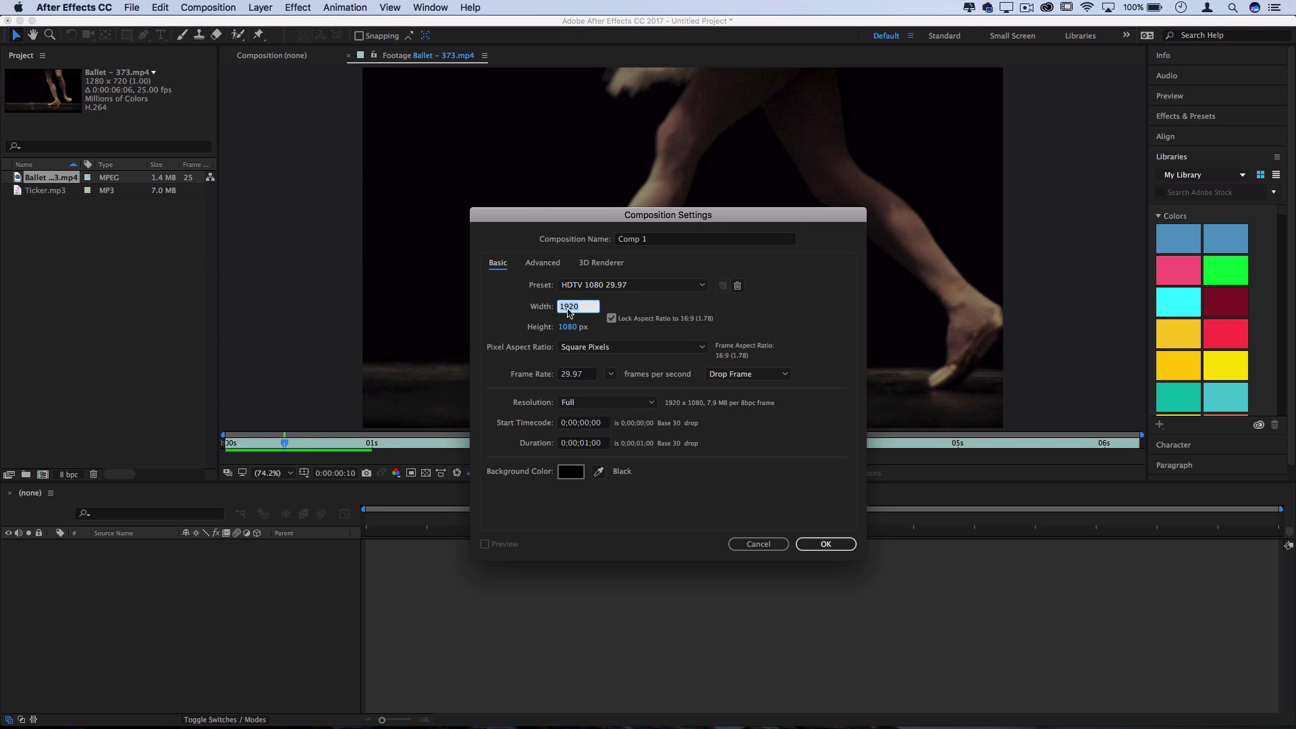
left_click(589, 443)
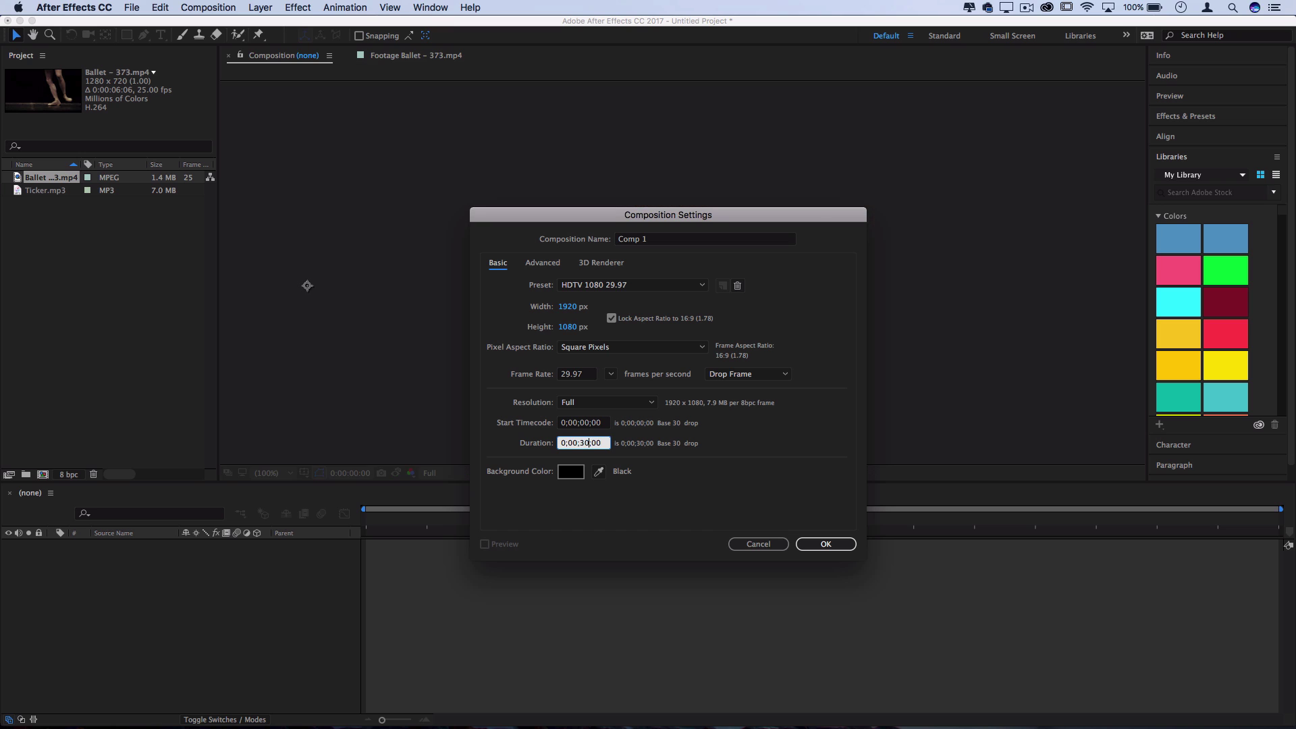
left_click(849, 544)
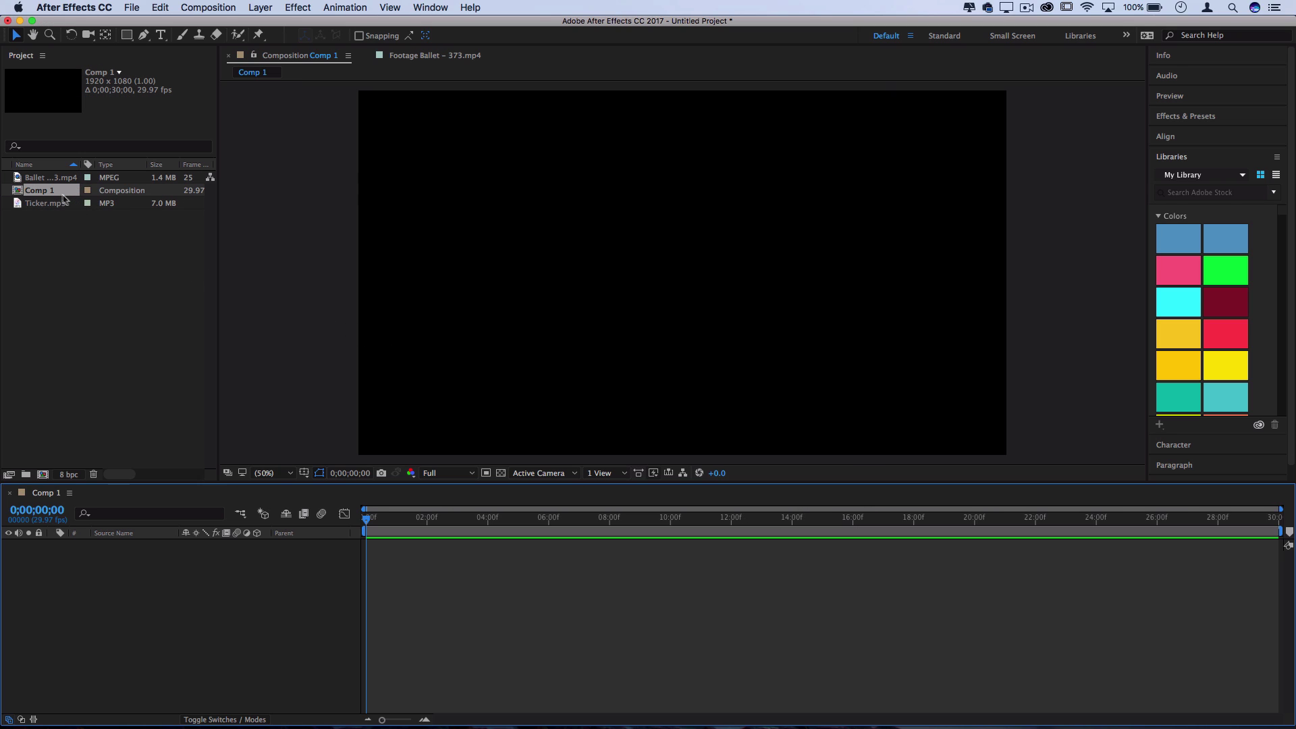
Add the Ballet video and Ticker.mp3 to the composition from its start, placing the audio layer beneath the video.
left_click_drag(44, 179, 425, 590)
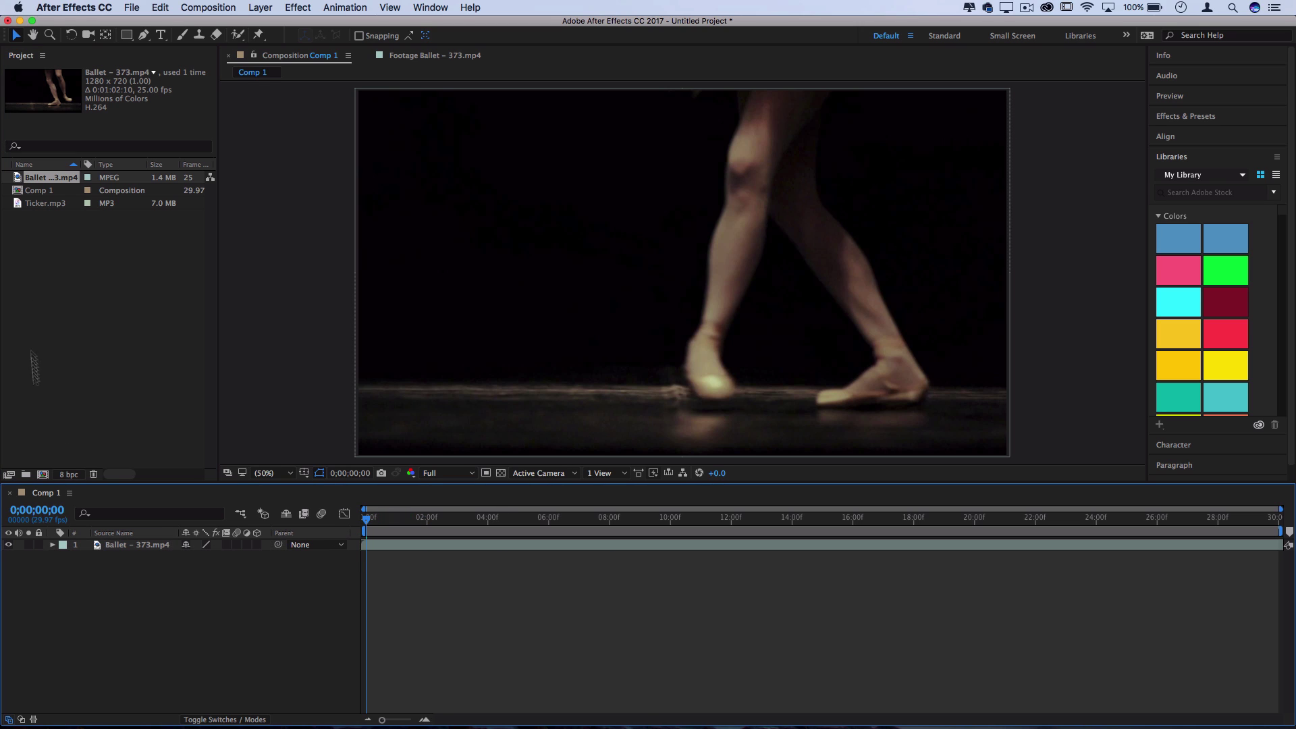
left_click_drag(35, 202, 341, 599)
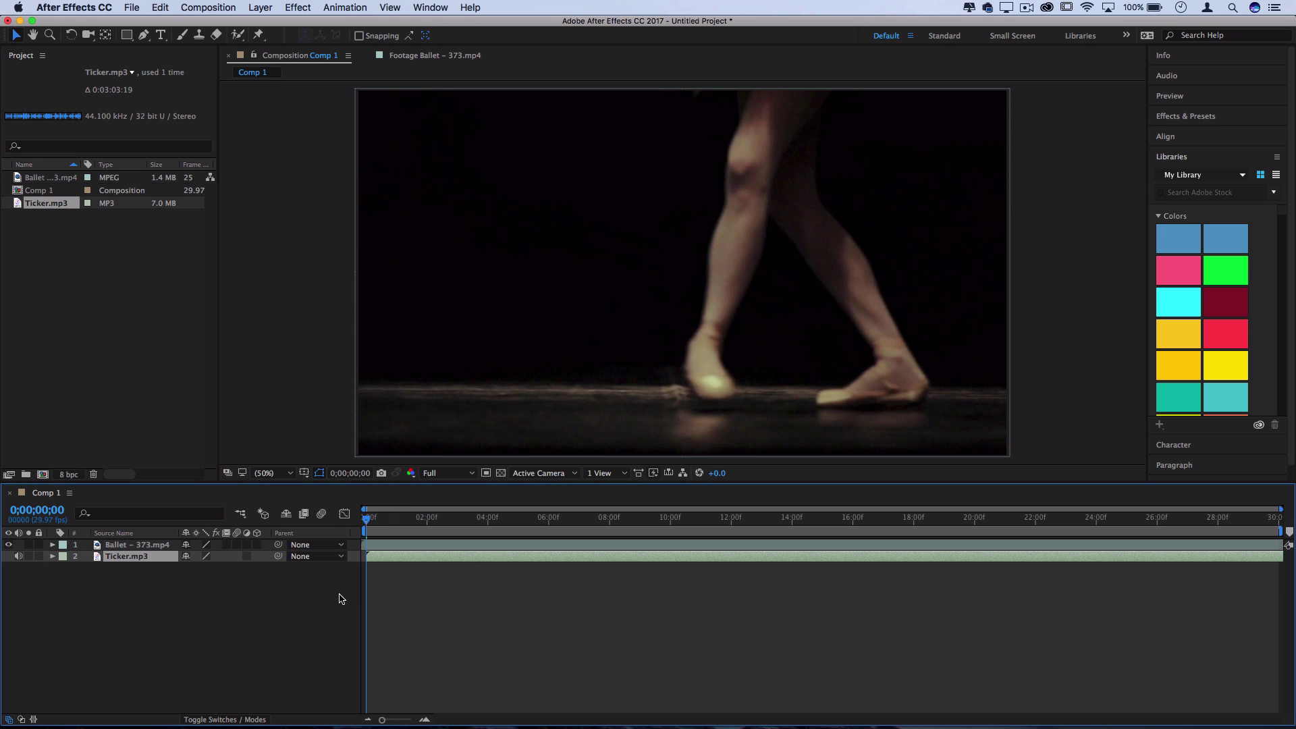
mouse_move(483, 562)
left_mouse_down()
mouse_move(466, 561)
mouse_move(497, 561)
mouse_move(480, 562)
left_mouse_up()
Apply the Card Dance effect to the Ballet video layer and use that same layer as Gradient Layer 1.
left_click(1214, 119)
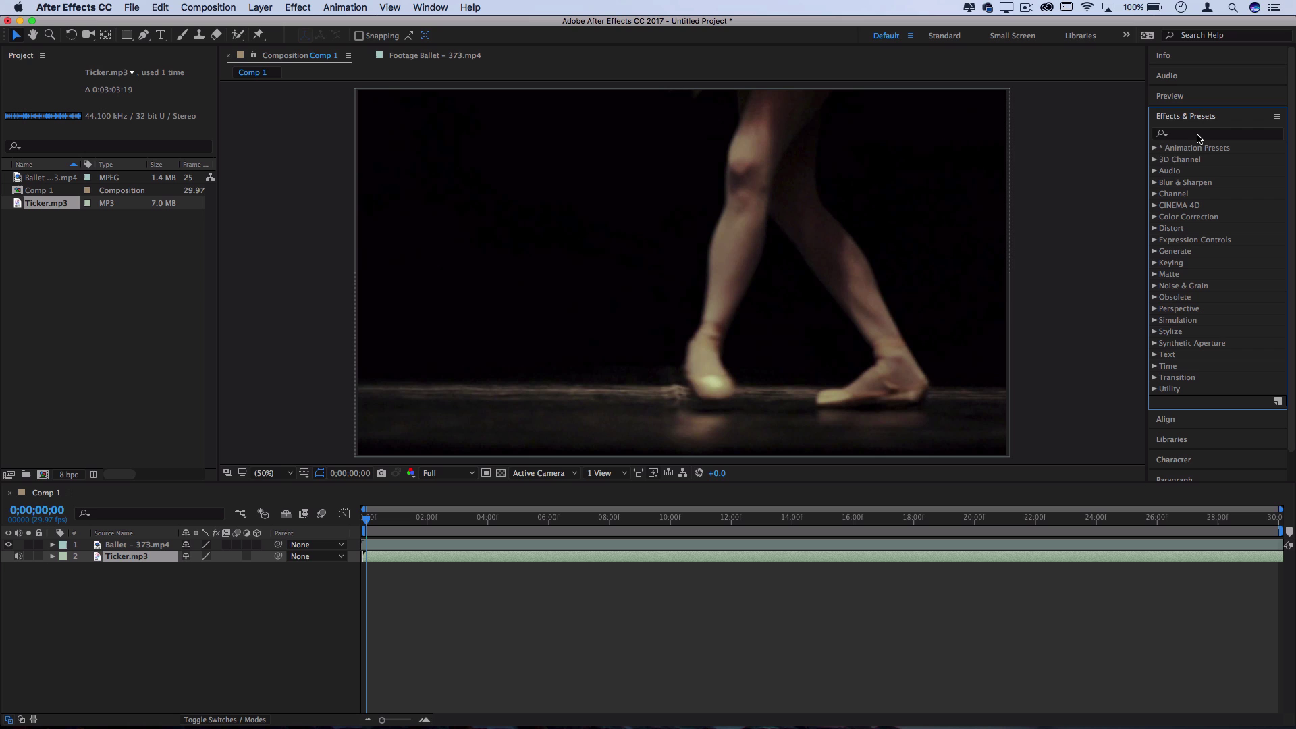
left_click(1199, 135)
type("card")
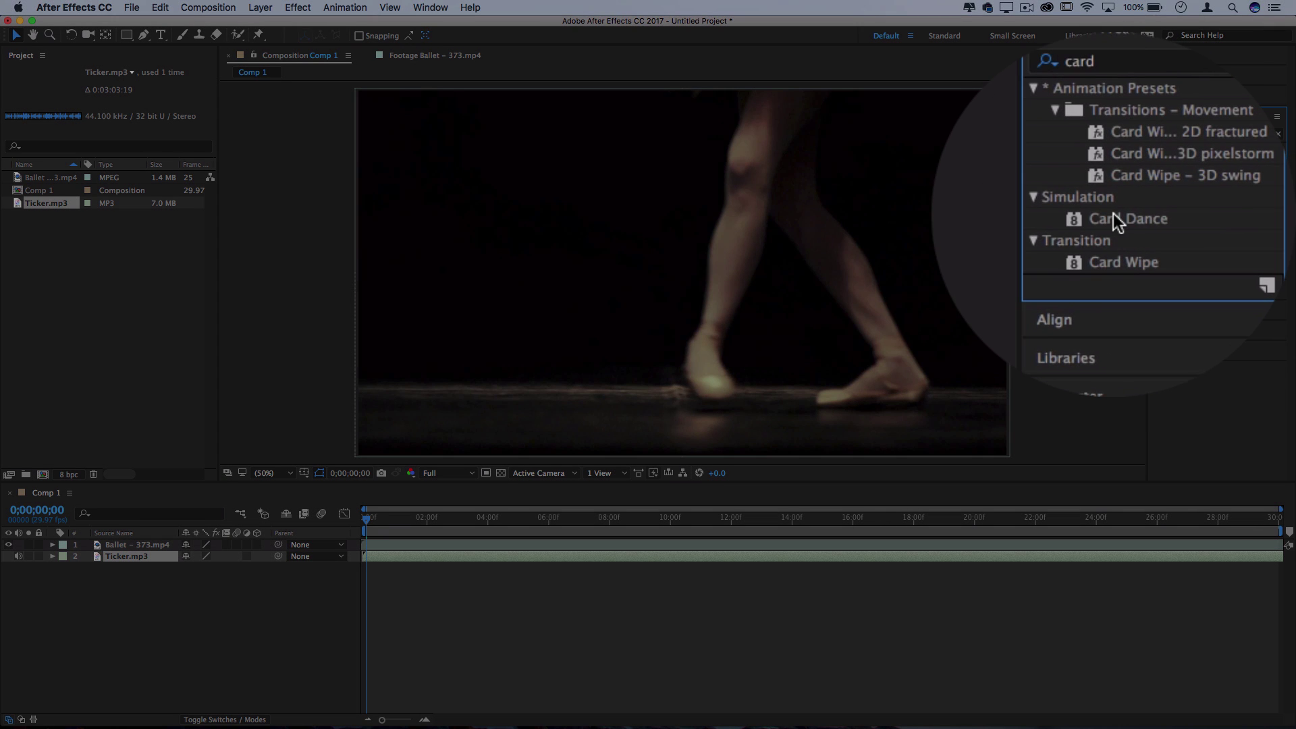
left_click_drag(1200, 217, 152, 549)
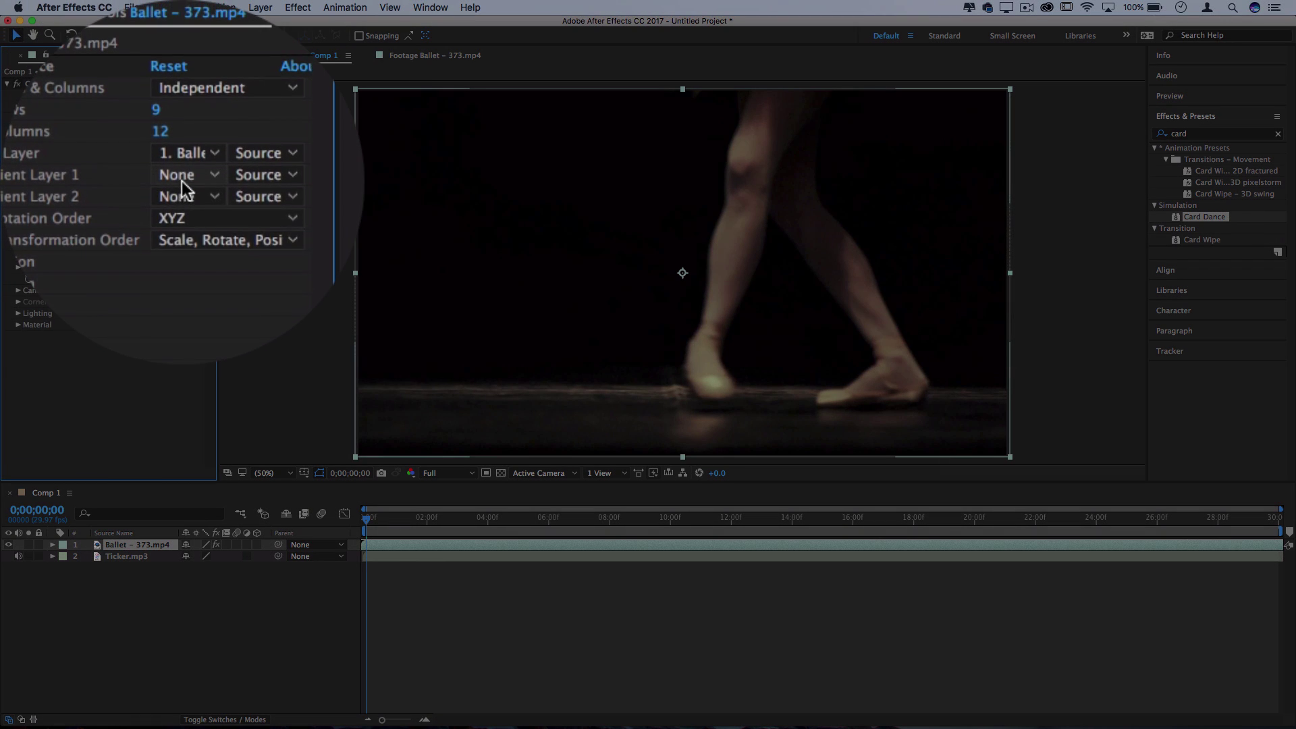
left_click(184, 188)
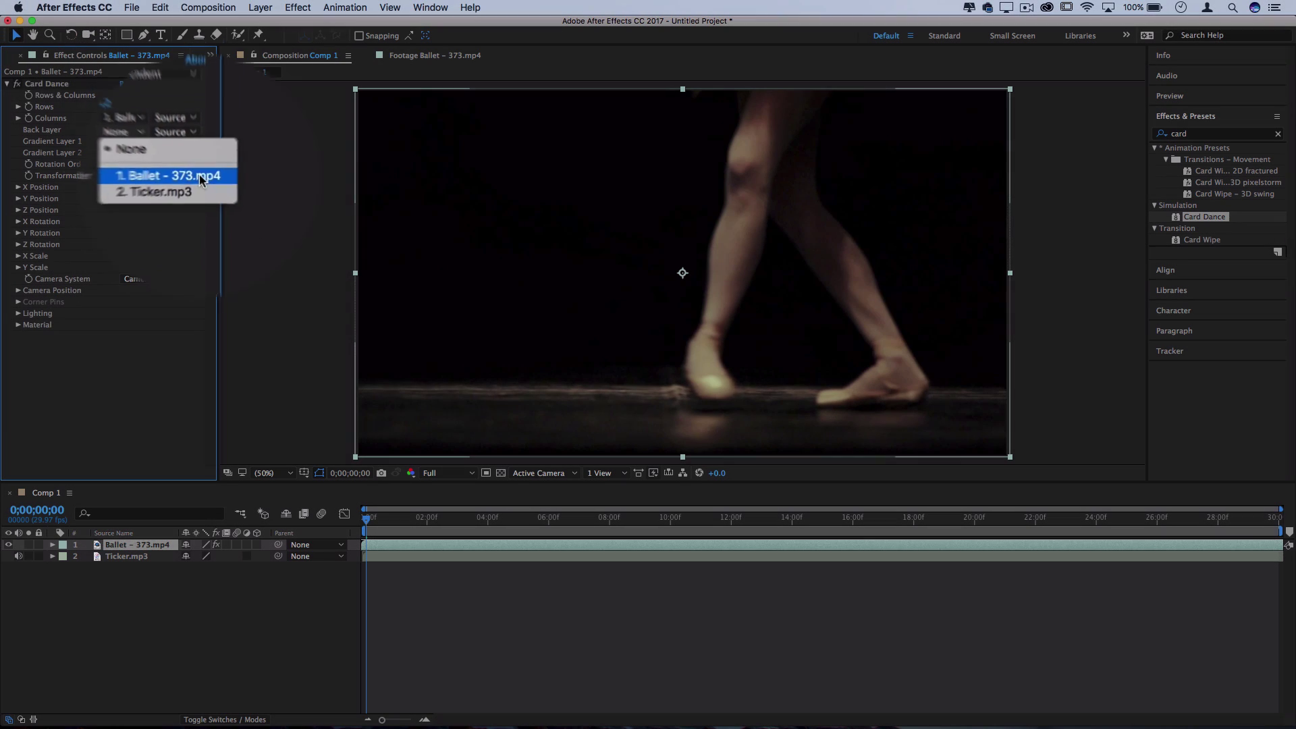
left_click(197, 178)
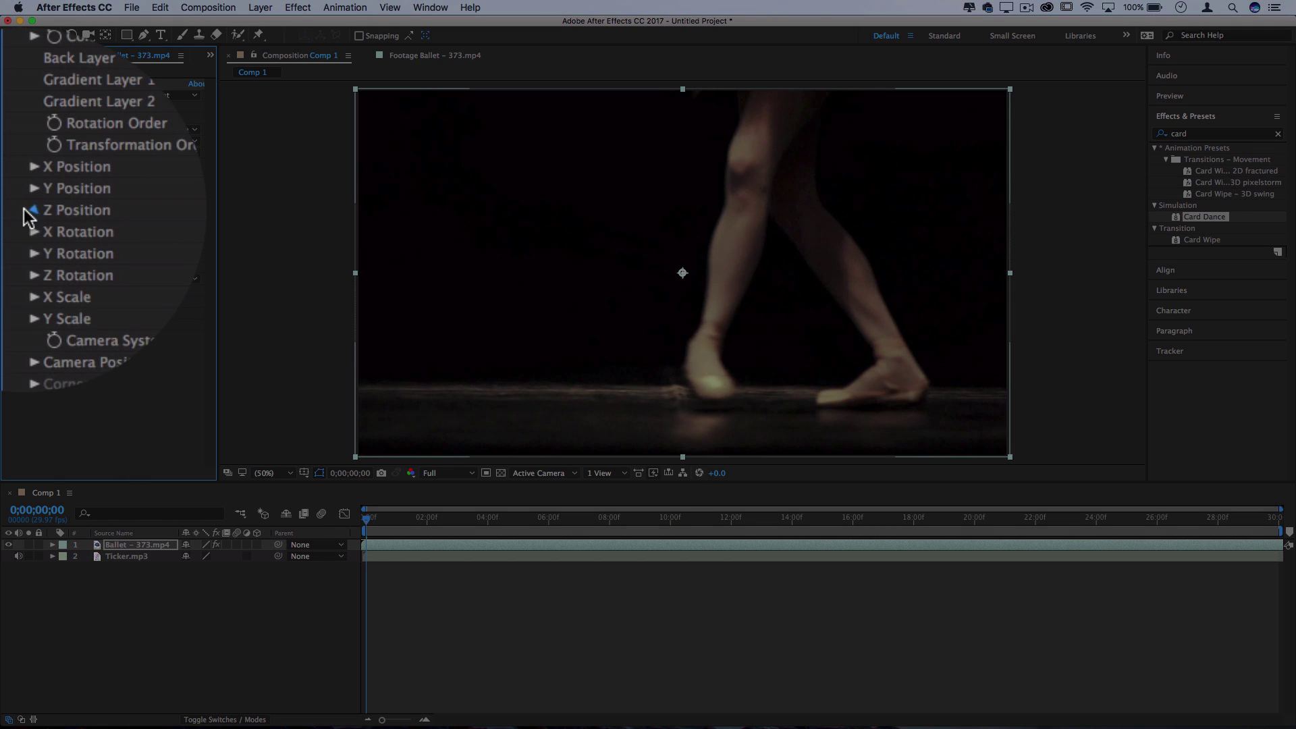
Set Card Dance's Z Position source to Intensity 1 and its Z Position offset to 1.50.
left_click(28, 211)
left_click(182, 225)
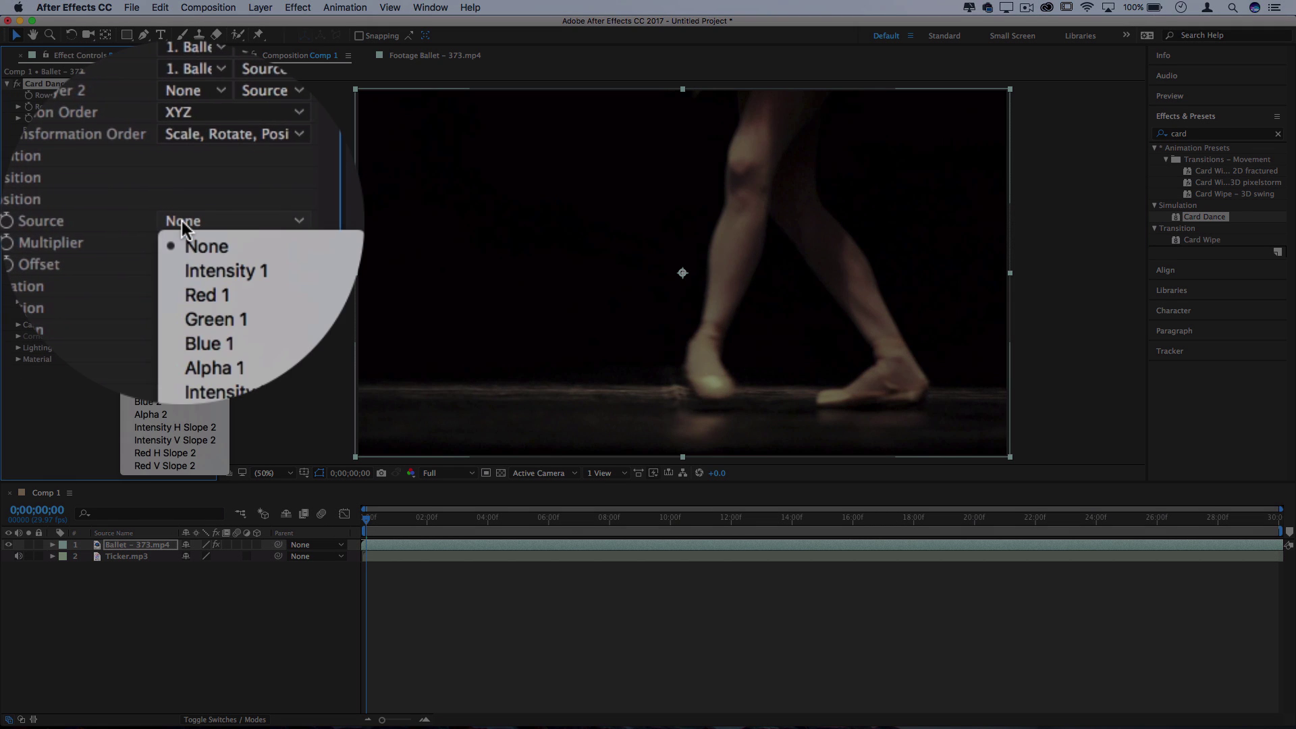
left_click(182, 248)
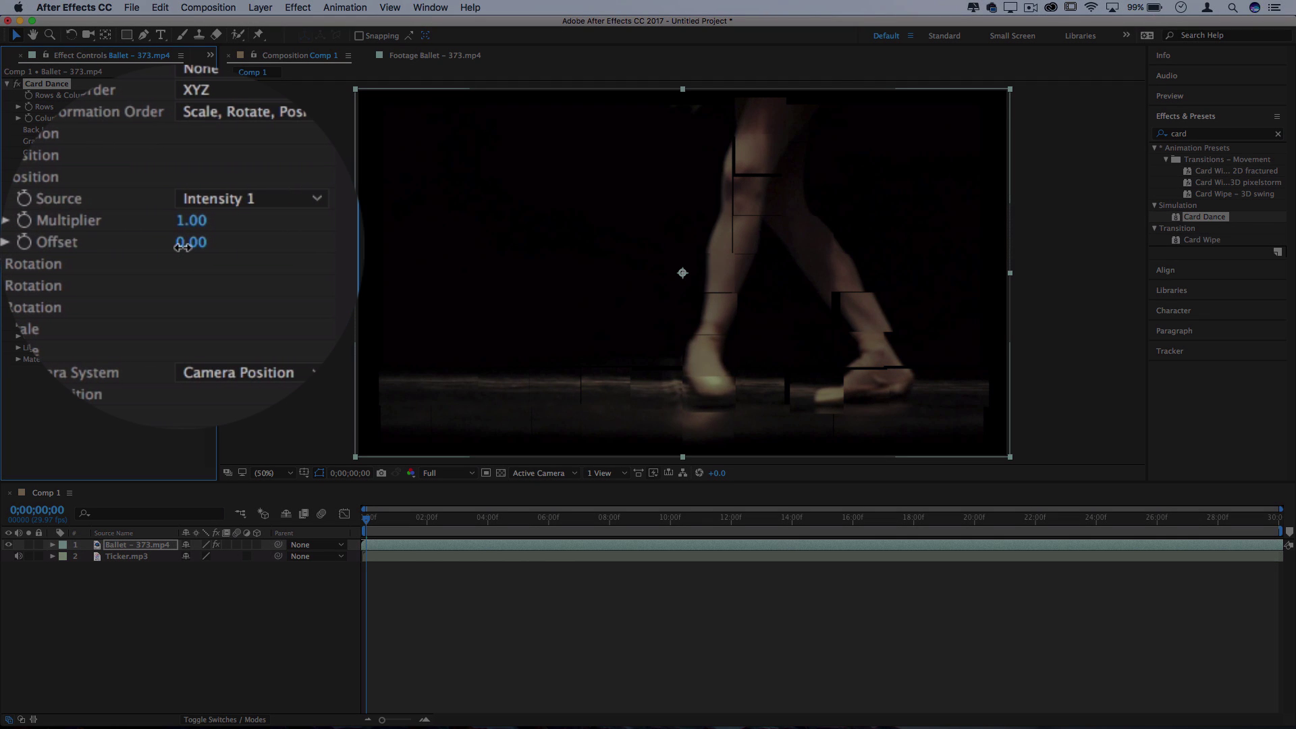
left_click_drag(124, 247, 134, 248)
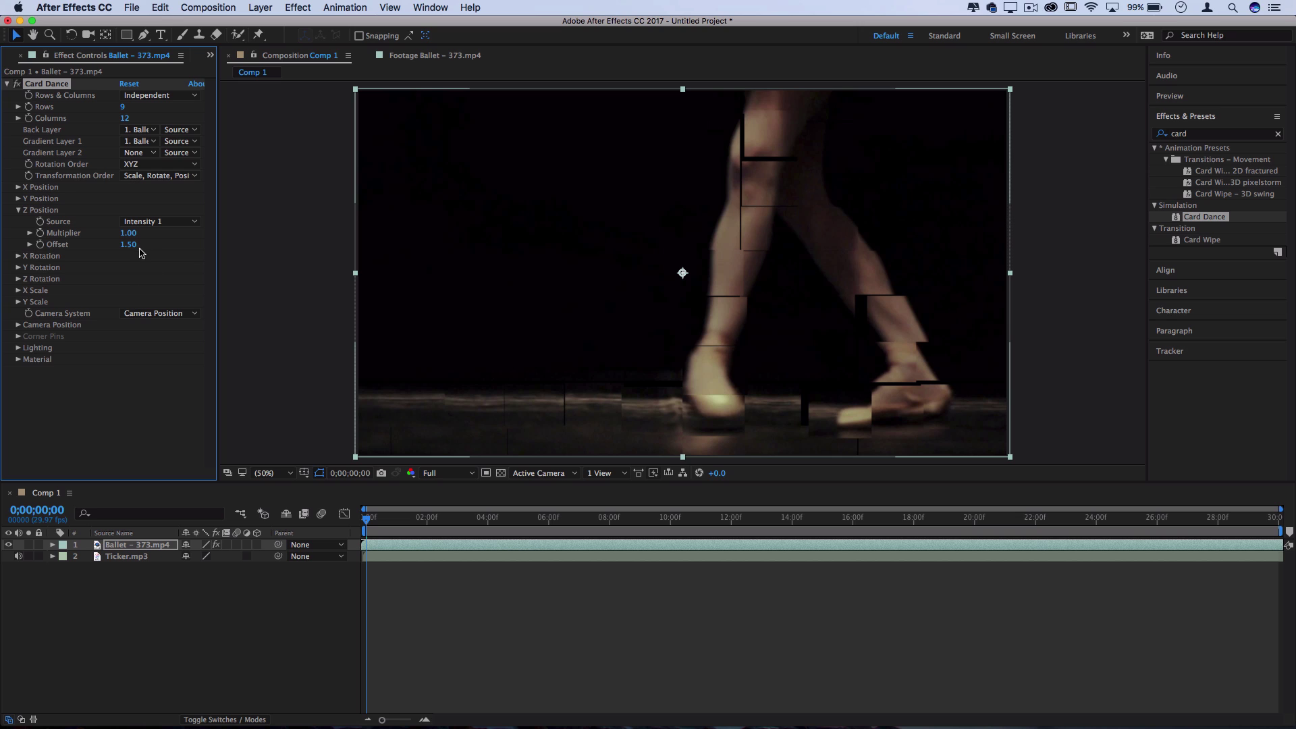
left_click_drag(126, 233, 240, 255)
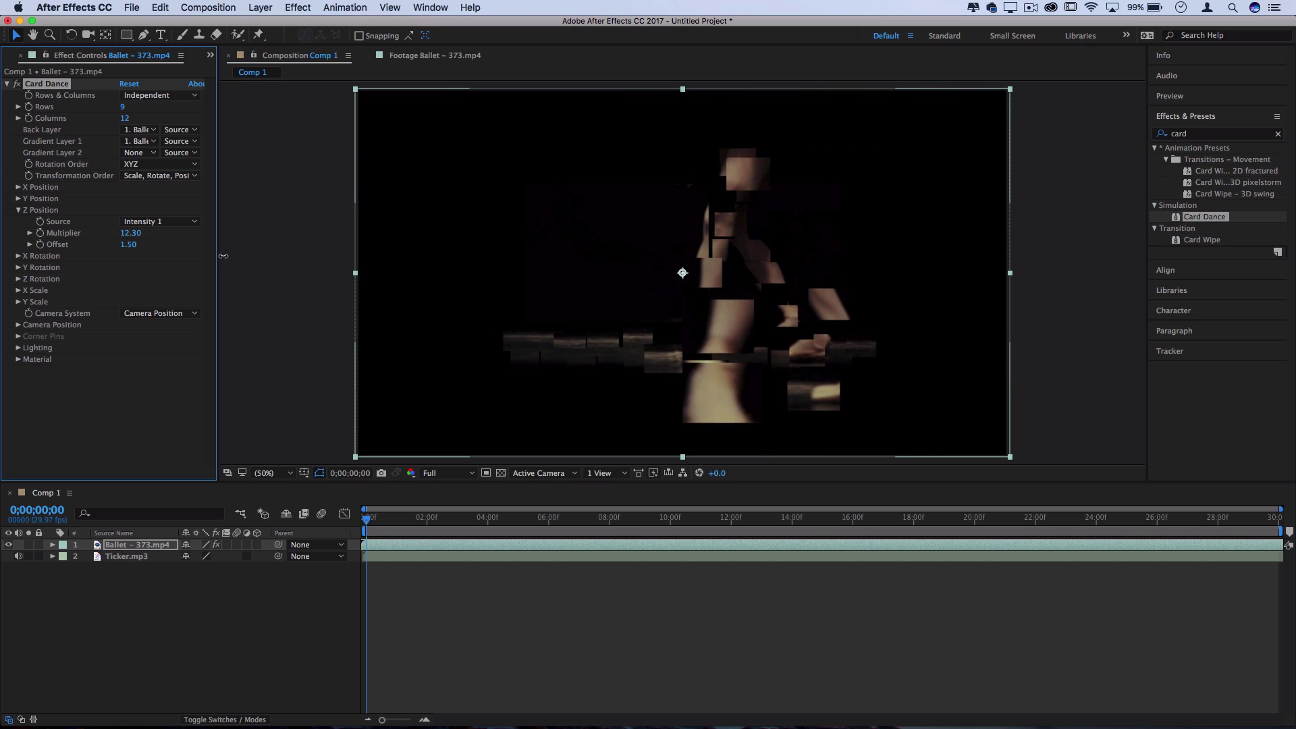
right_click(130, 233)
left_click(166, 321)
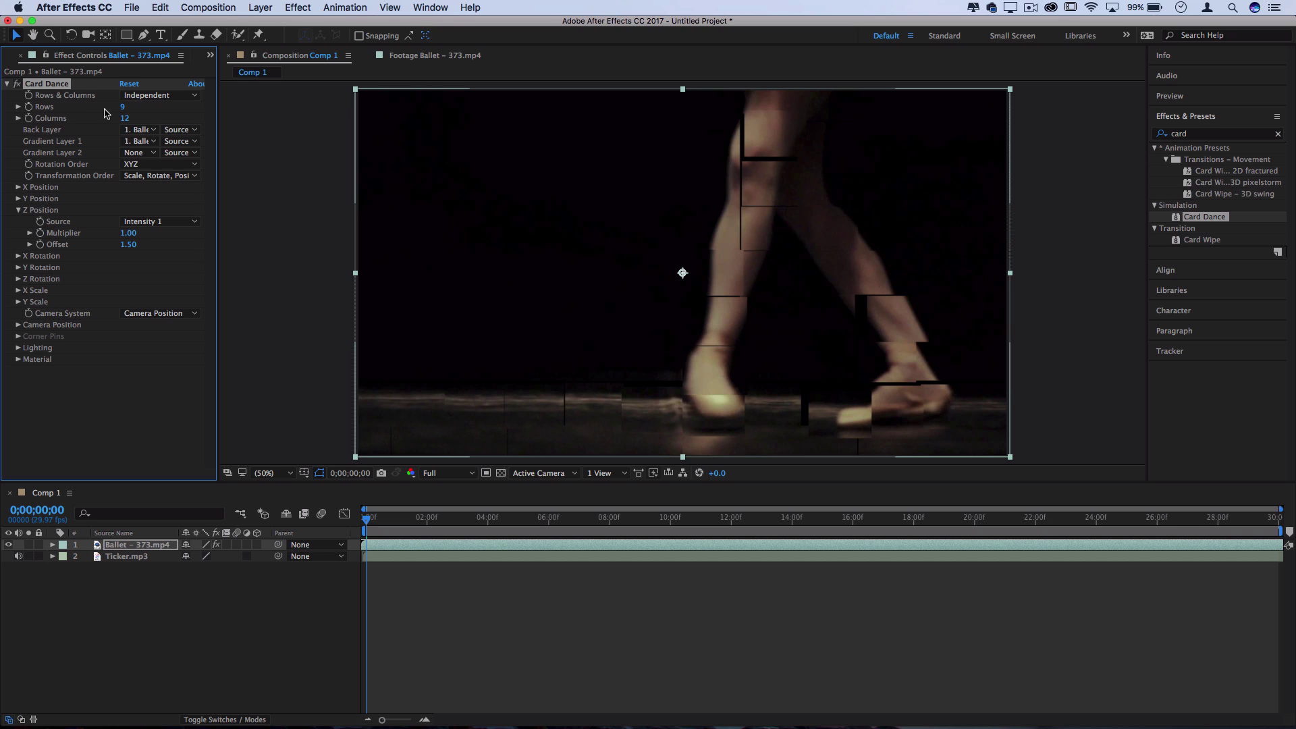
Set the Card Dance grid on the Ballet layer to 340 rows and 250 columns.
left_click_drag(120, 110, 165, 116)
left_click_drag(271, 119, 319, 124)
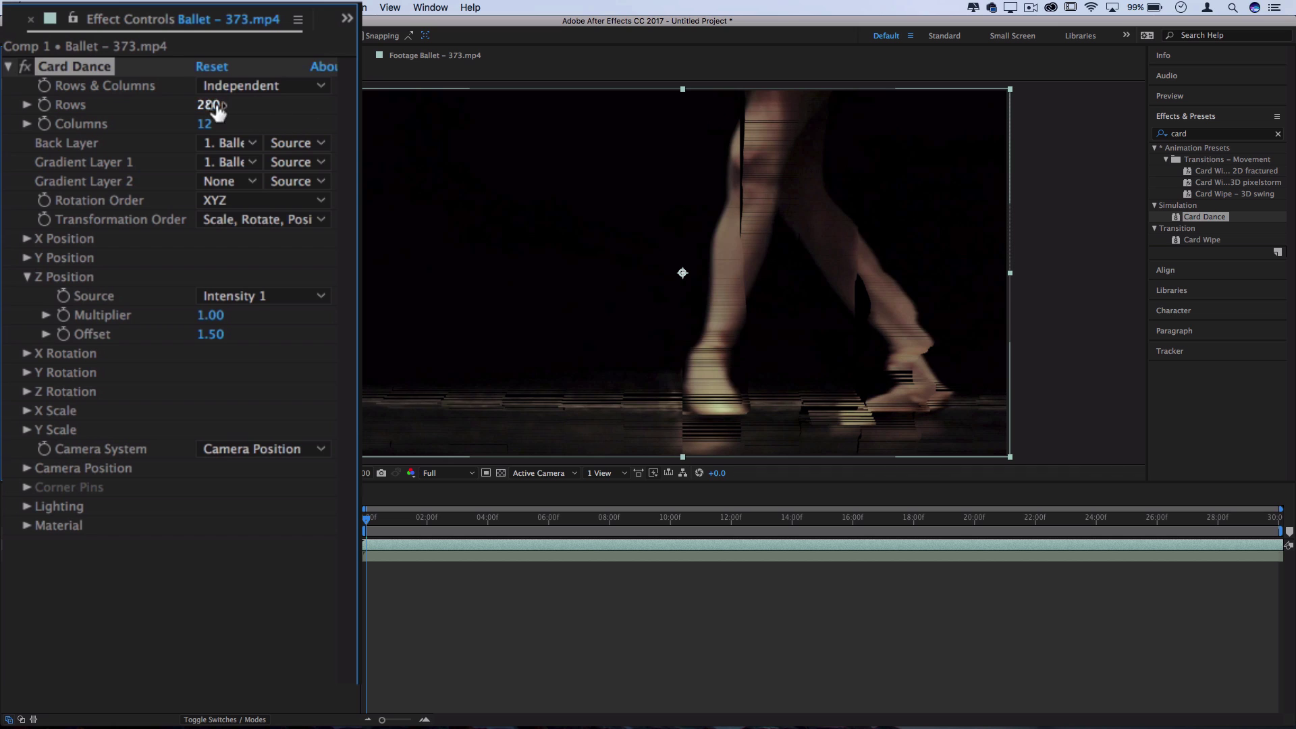
left_click_drag(201, 130, 333, 131)
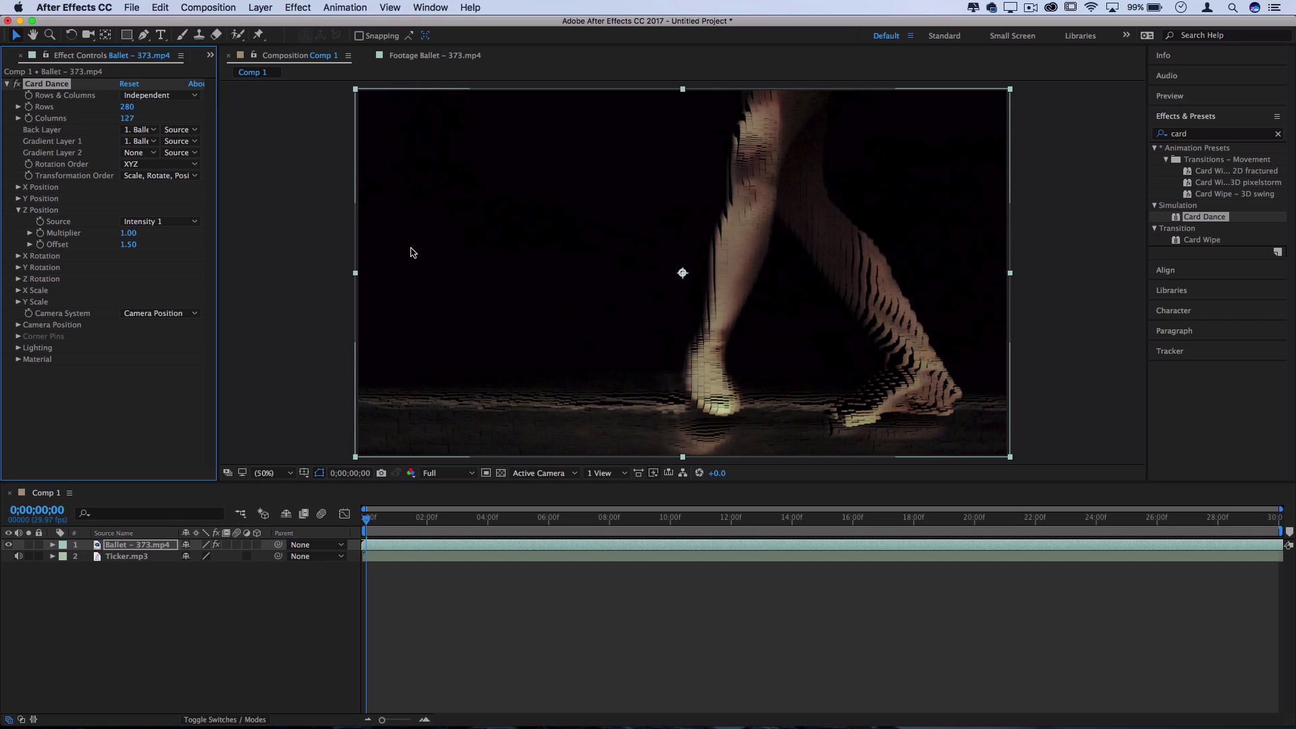
left_click_drag(127, 107, 208, 113)
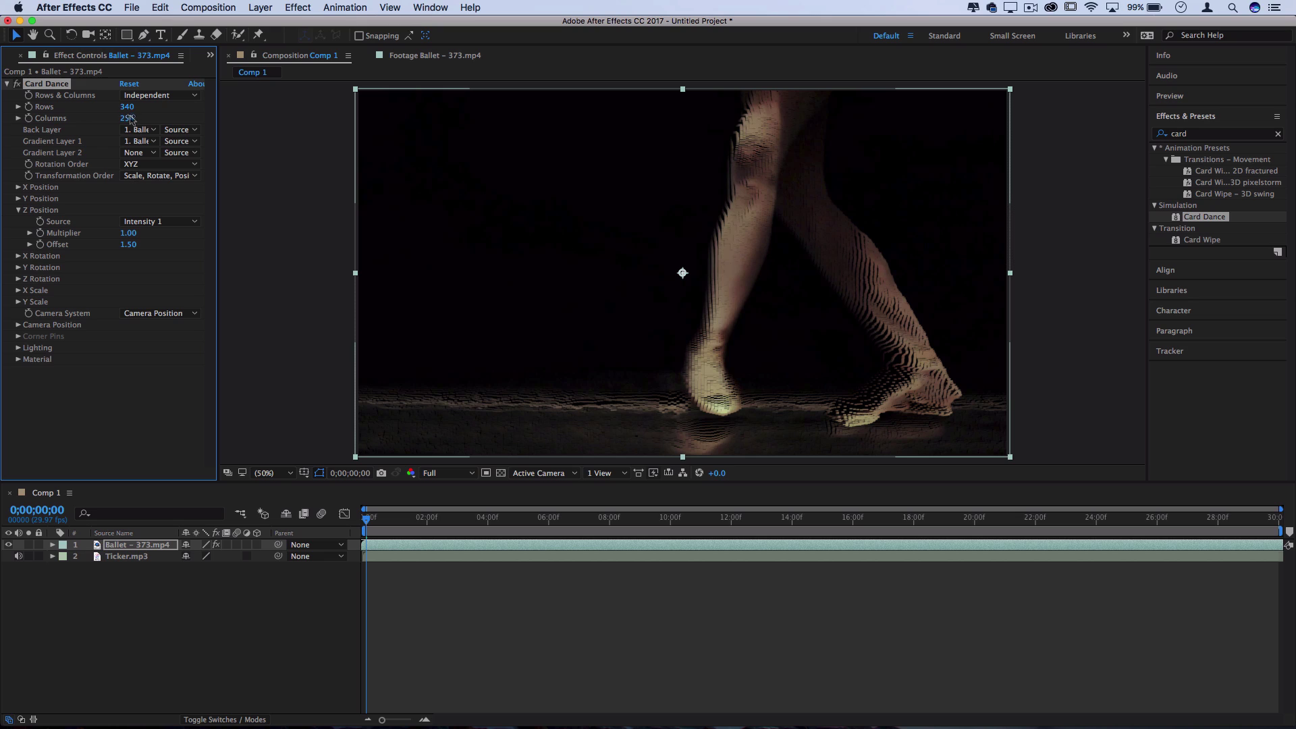
left_click(130, 119)
type("2")
key("Return")
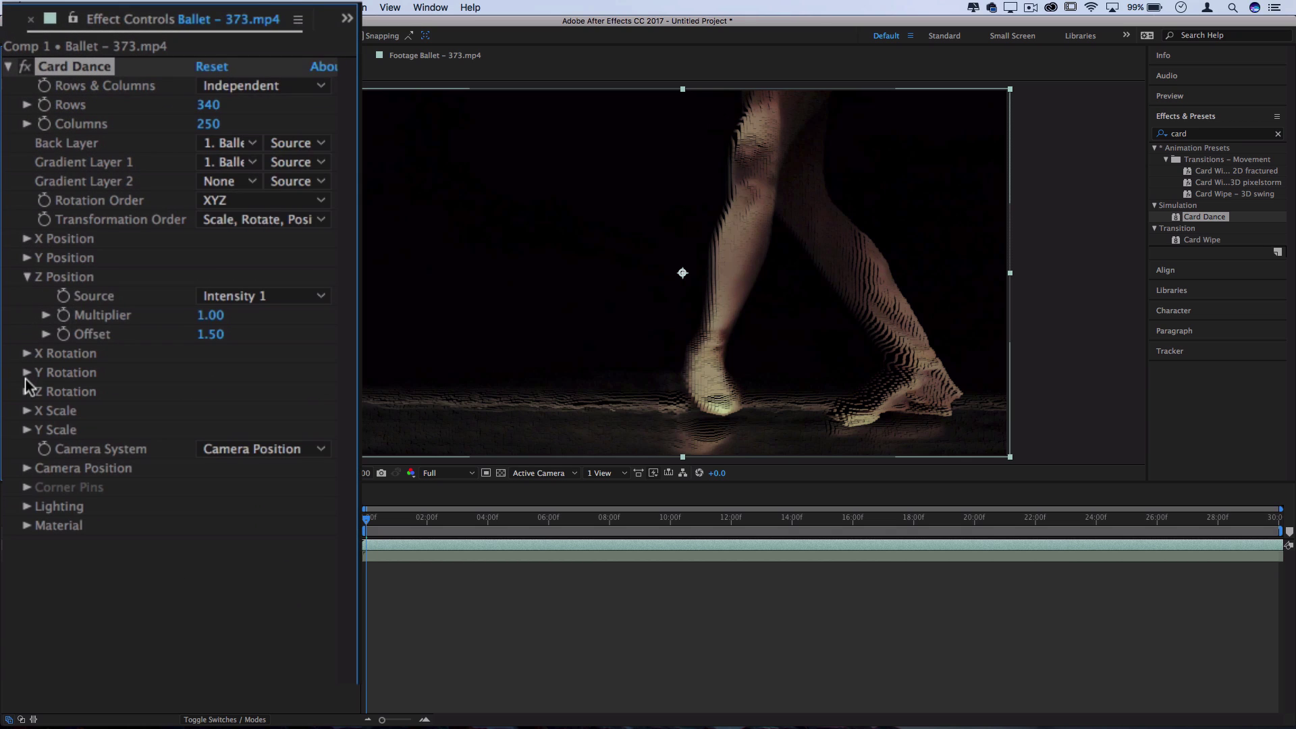
Set the Card Dance rotation offsets to -17 for X, -27 for Y and 42 for Z.
left_click(26, 353)
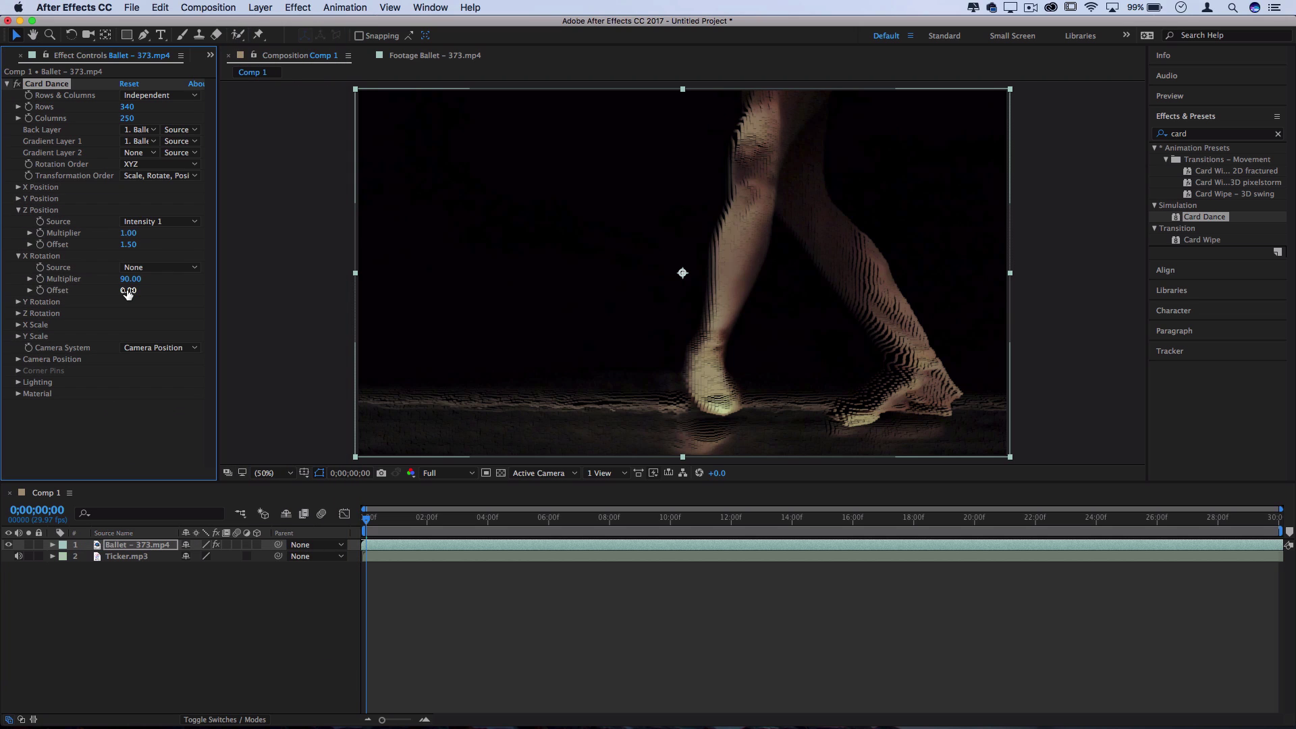
left_click_drag(127, 290, 109, 292)
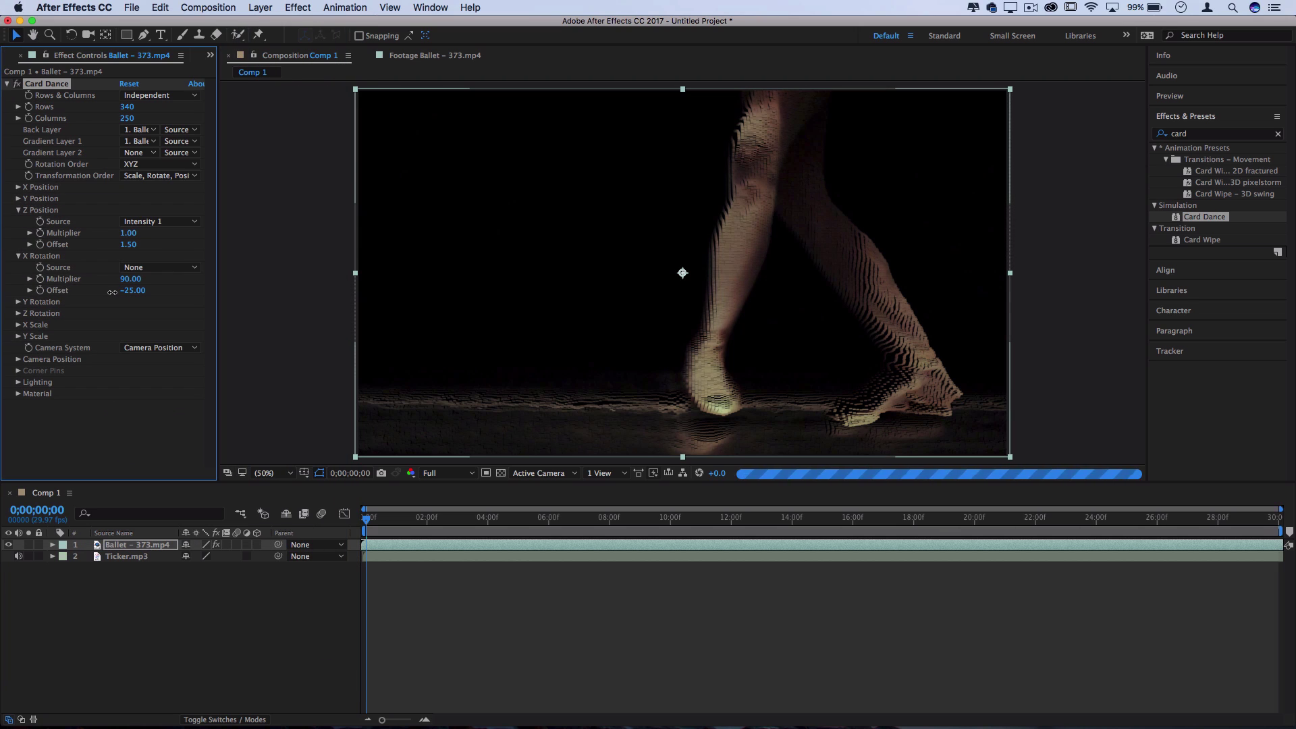
left_click(18, 301)
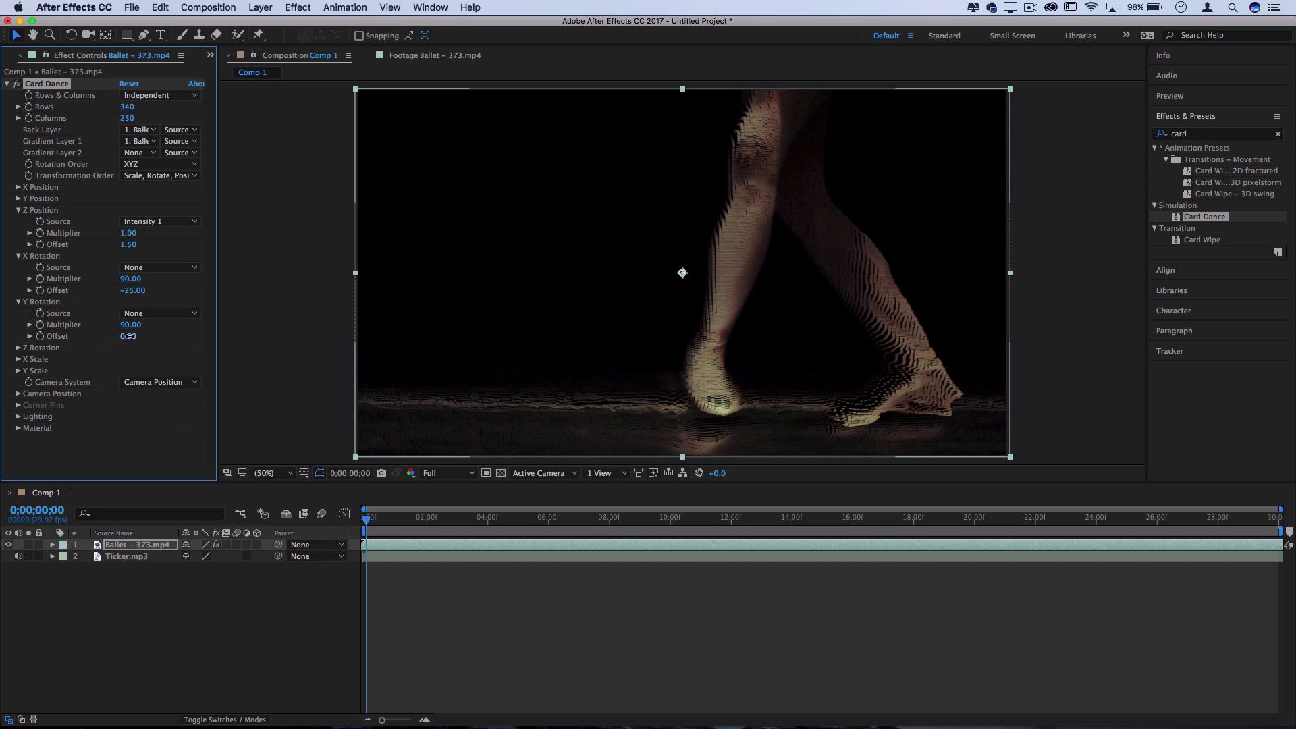
left_click_drag(128, 336, 103, 339)
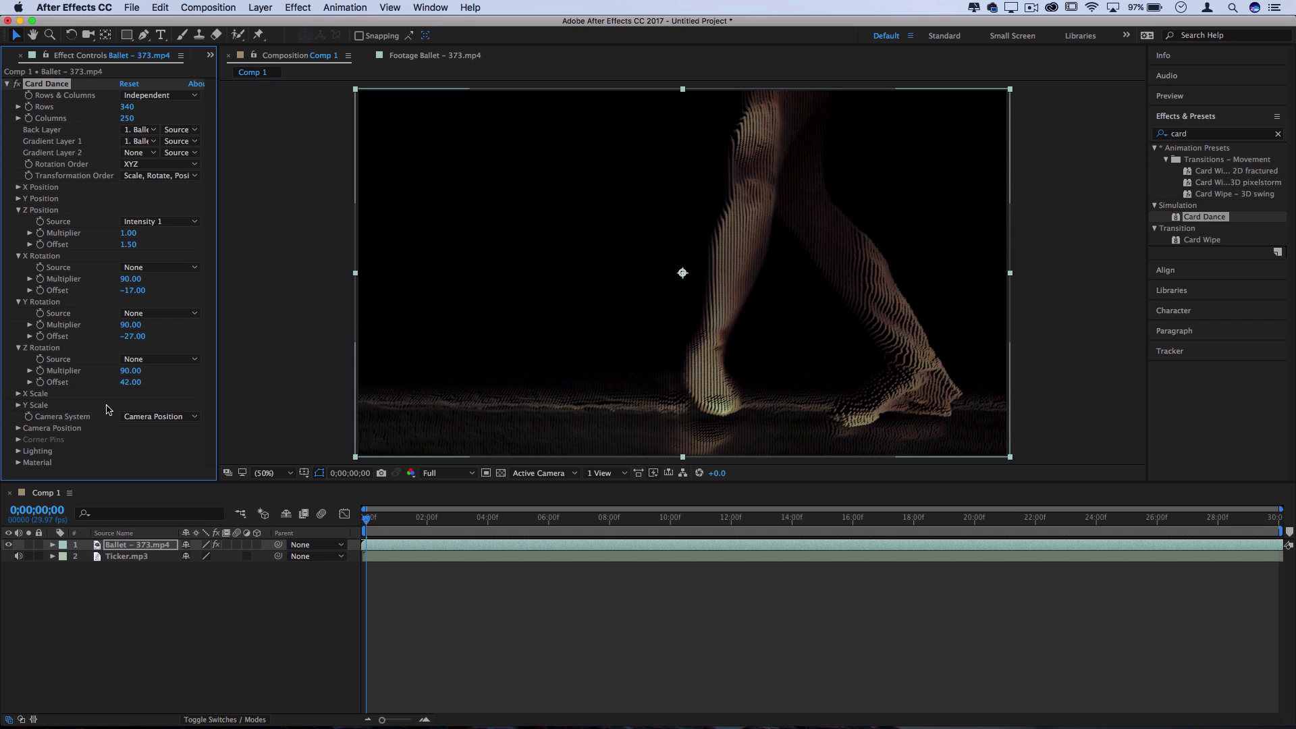
Set the Light Intensity in Card Dance's lighting settings to 1.95.
left_click(18, 451)
scroll(84, 440, "down", 1)
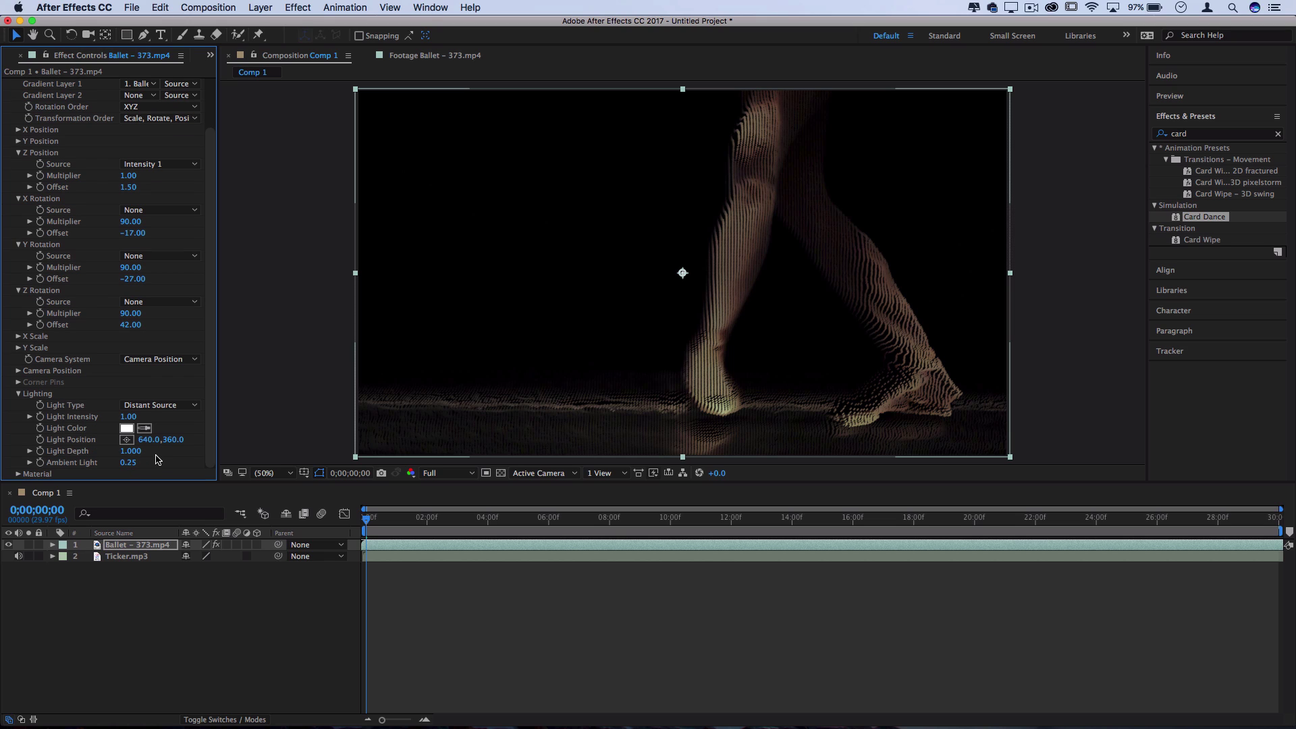
left_click_drag(128, 417, 115, 393)
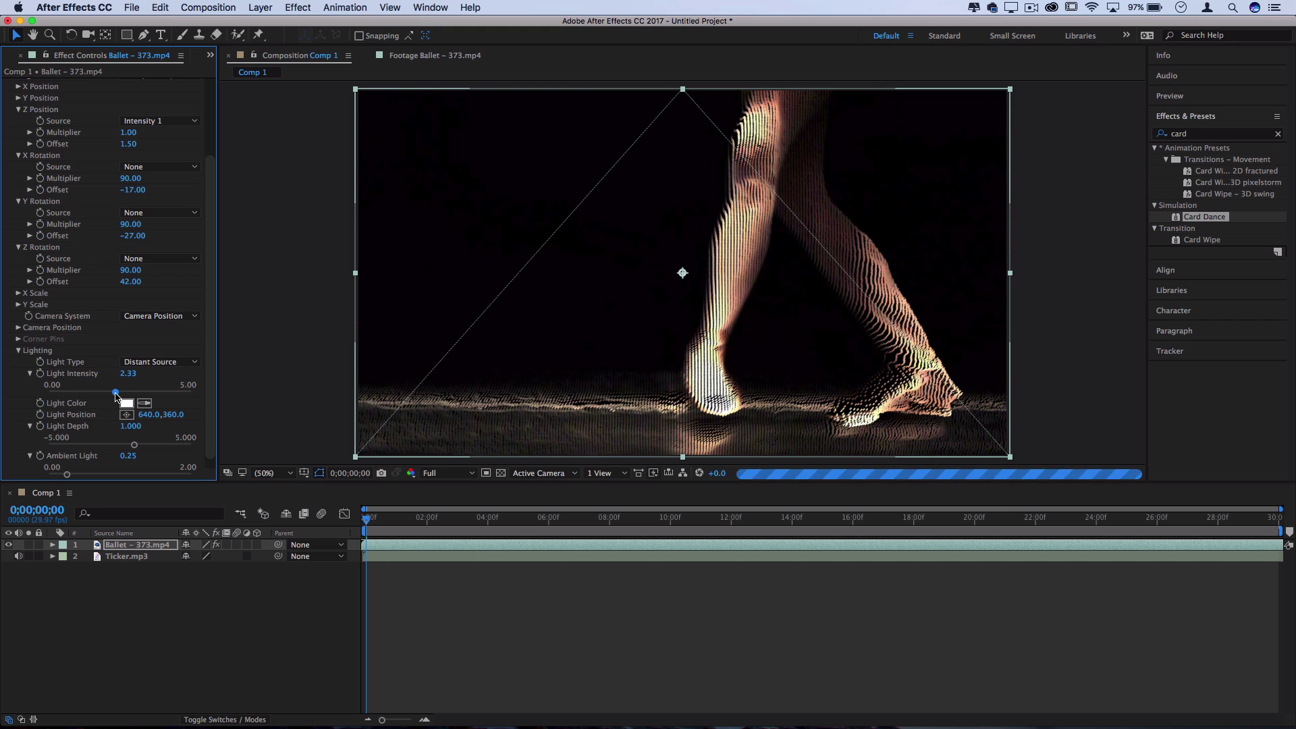
left_click_drag(114, 393, 104, 393)
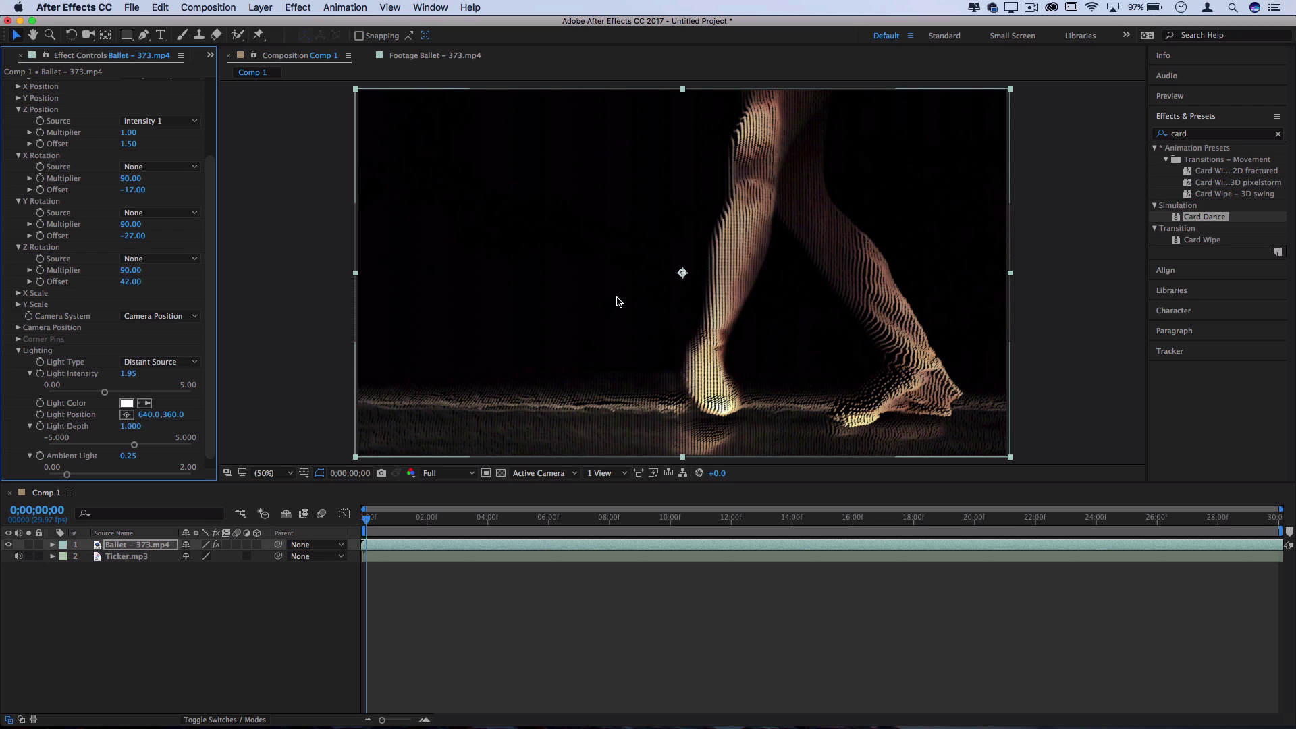
Examine the Card Dance look on the dancer at 0;00;02;12, with the layer deselected.
left_click(401, 523)
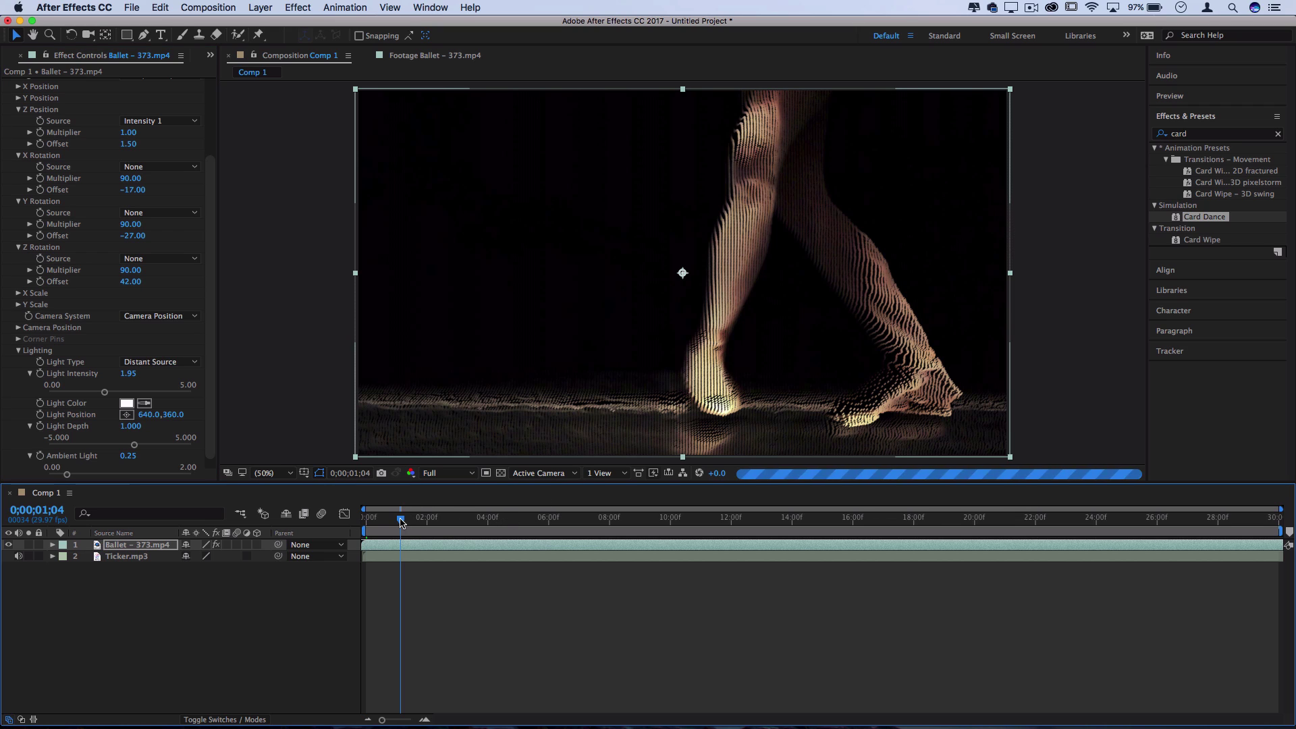
left_click_drag(401, 523, 439, 523)
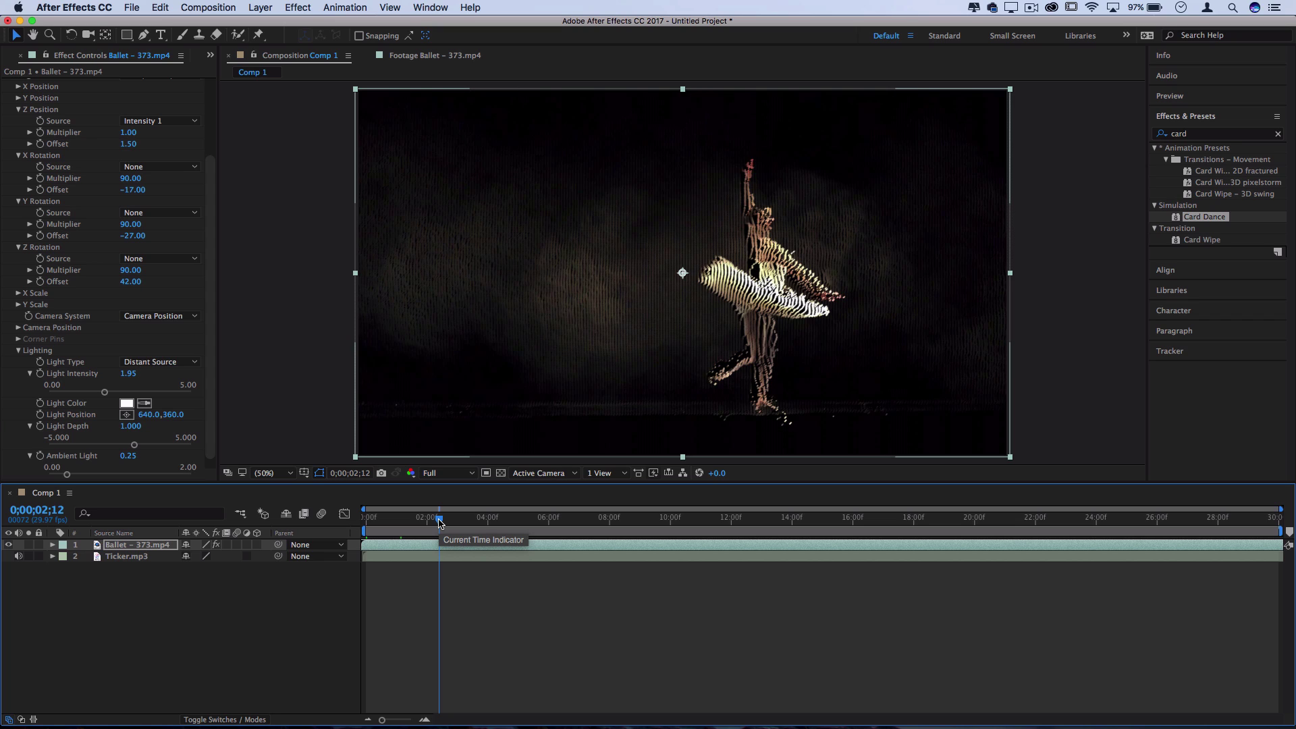
left_click(1033, 326)
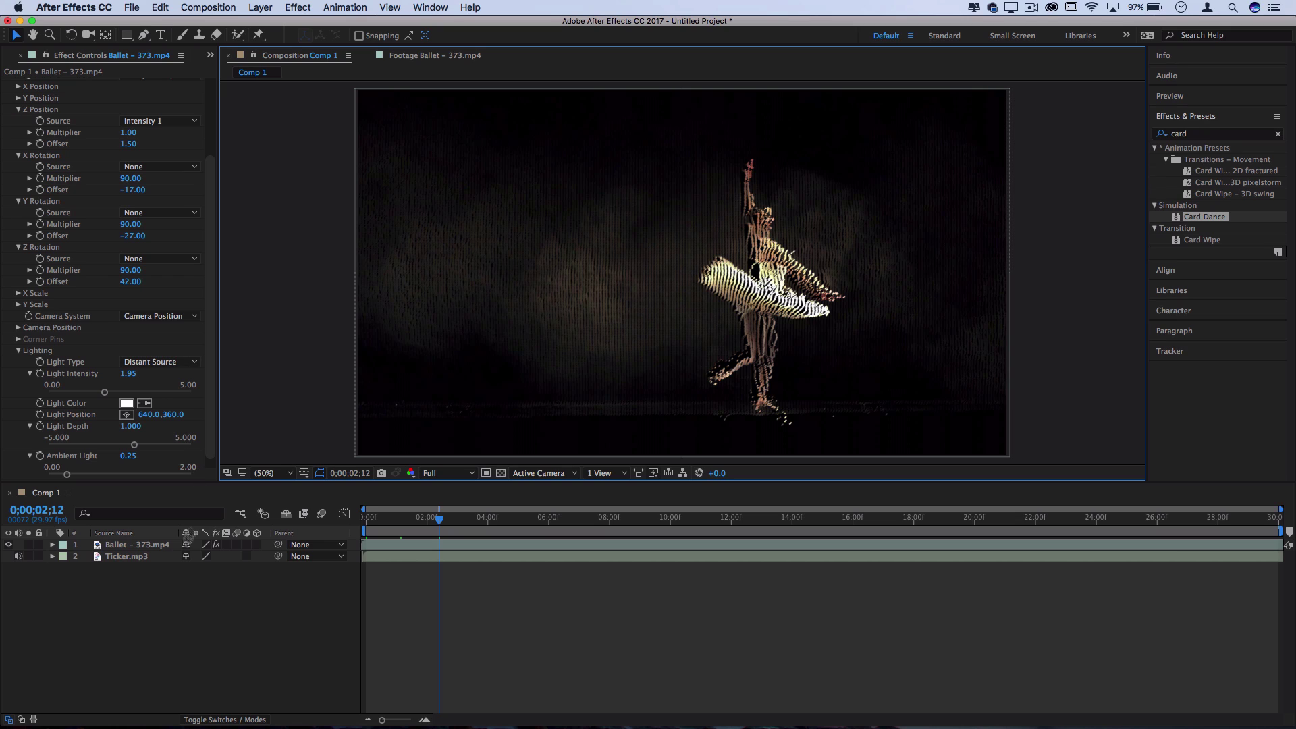
Convert the audio of the Ticker.mp3 layer to keyframes with the Keyframe Assistant.
left_click(138, 559)
right_click(125, 561)
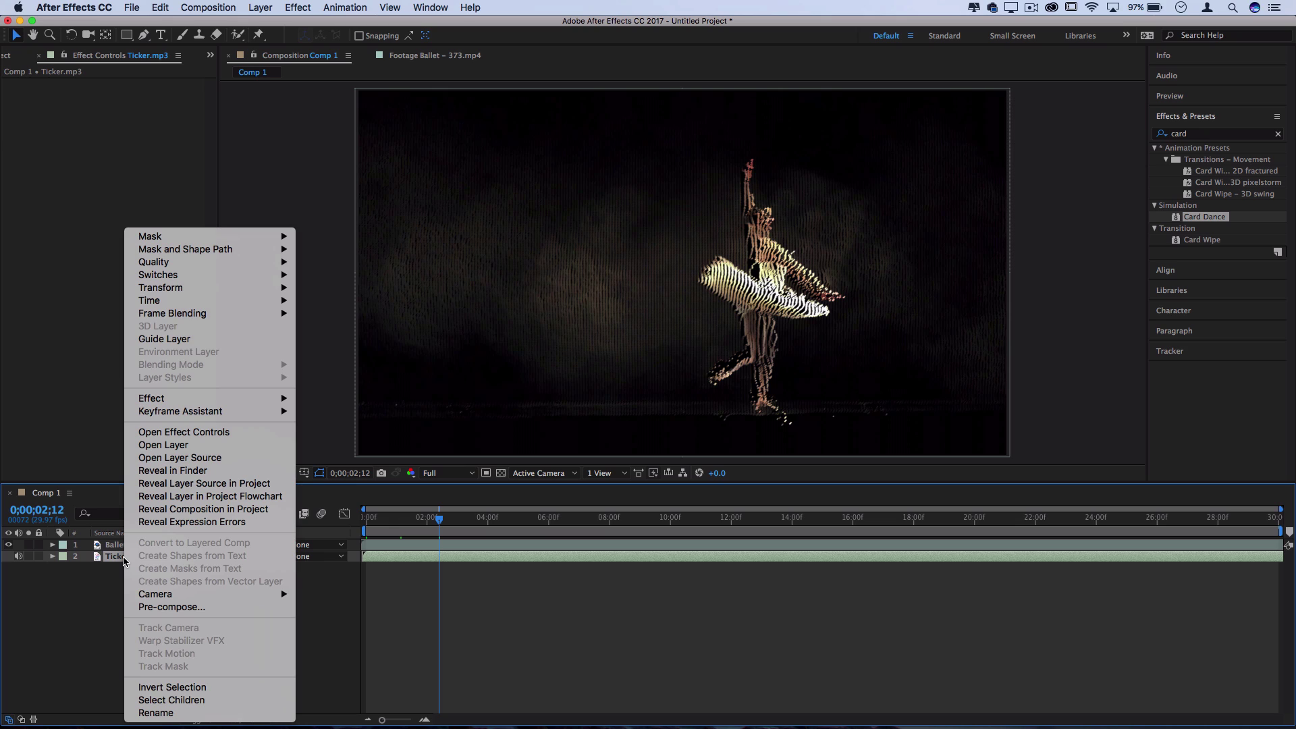
mouse_move(211, 417)
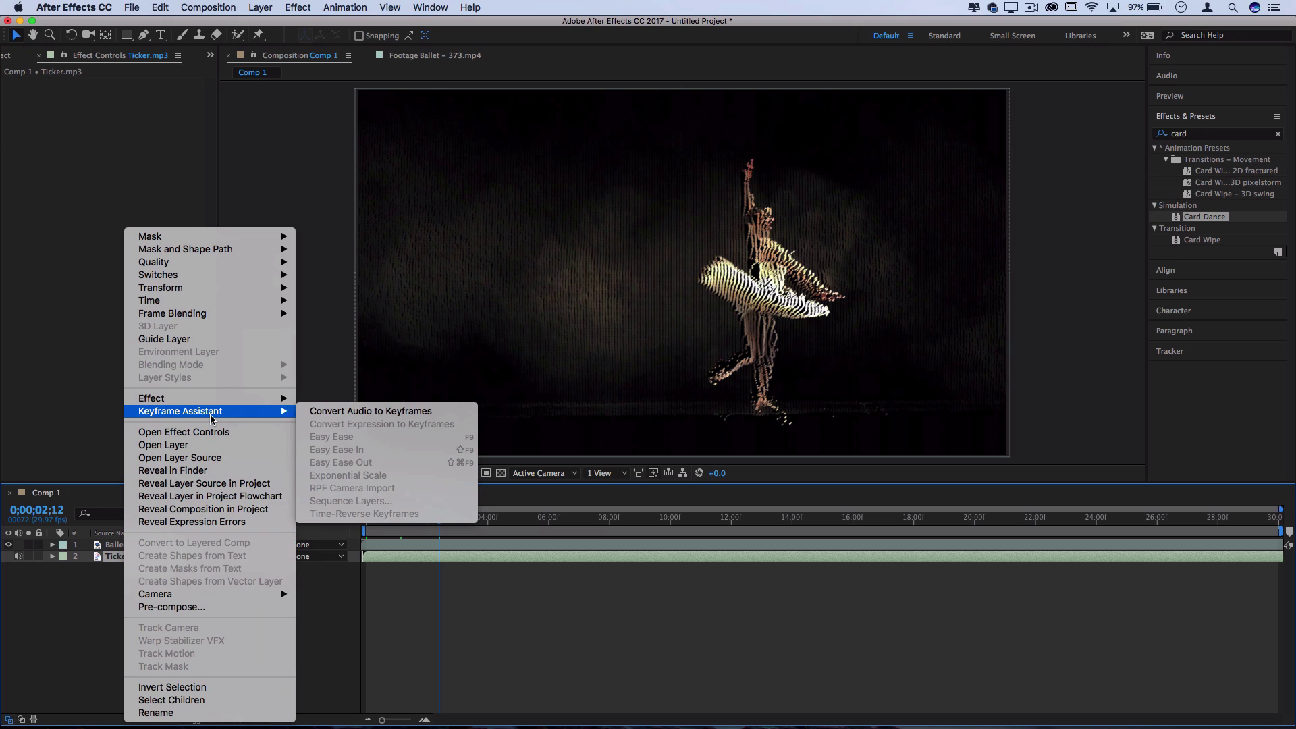
left_click(351, 413)
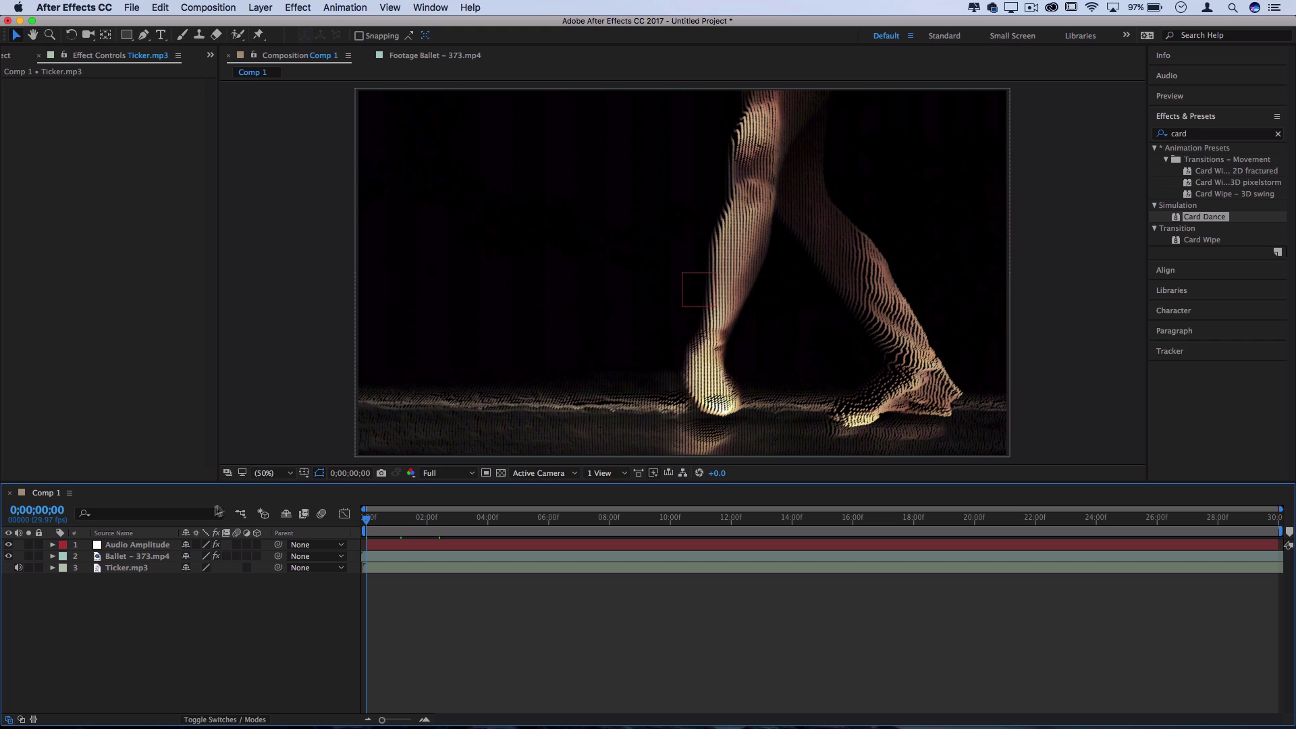
Delete the Left Channel and Right Channel effects from the Audio Amplitude layer, keeping only Both Channels.
left_click(151, 546)
left_click(53, 545)
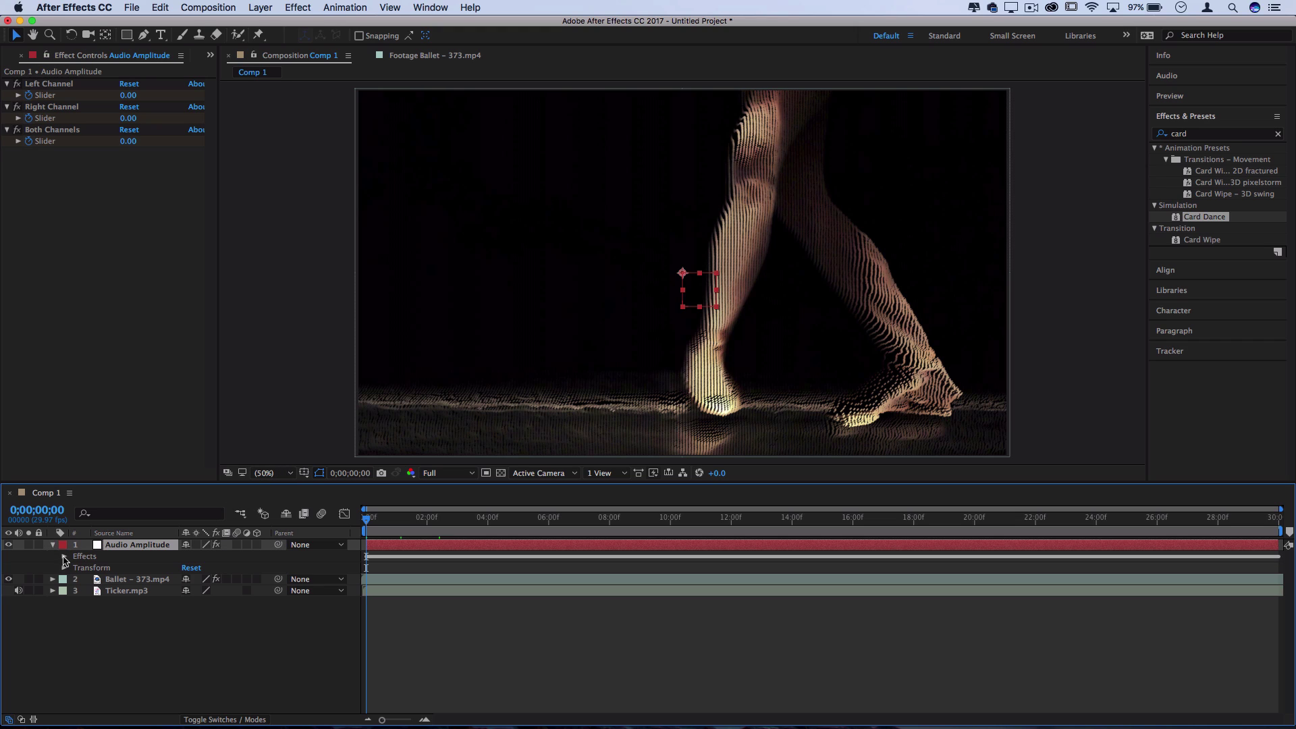
left_click(65, 556)
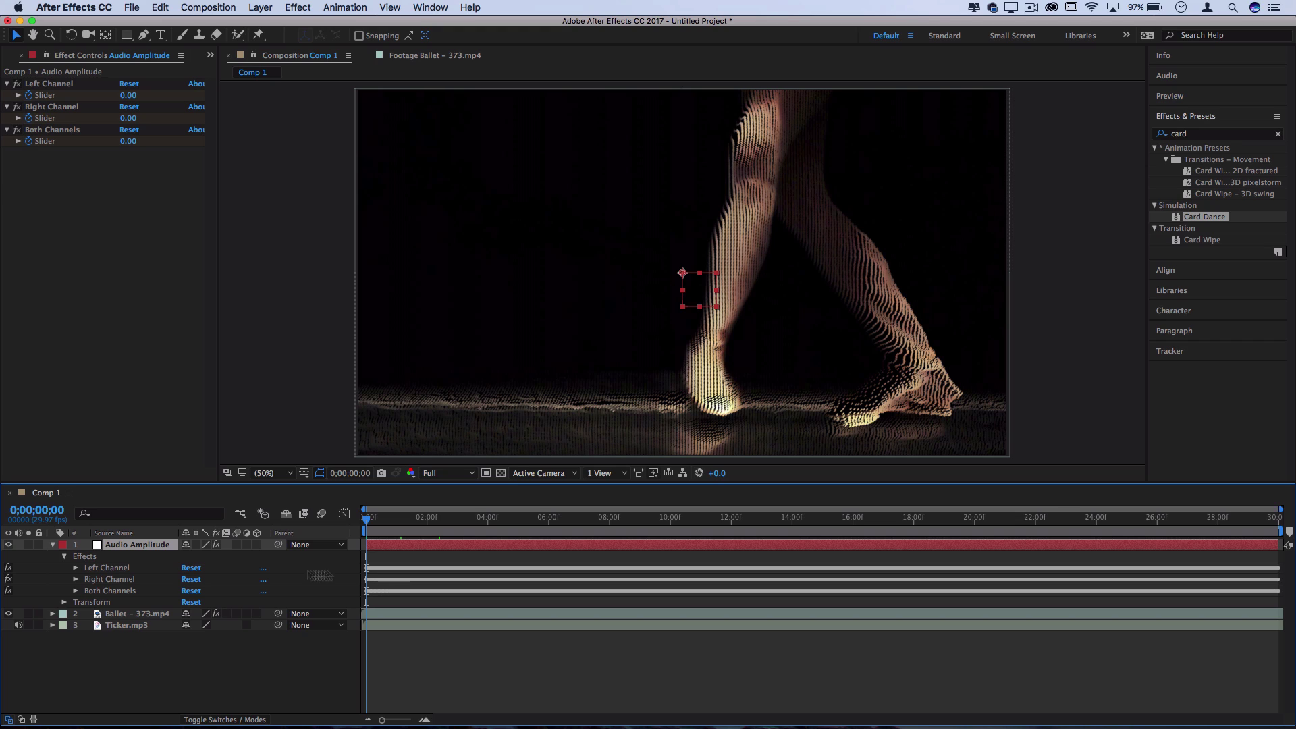
left_click(105, 569)
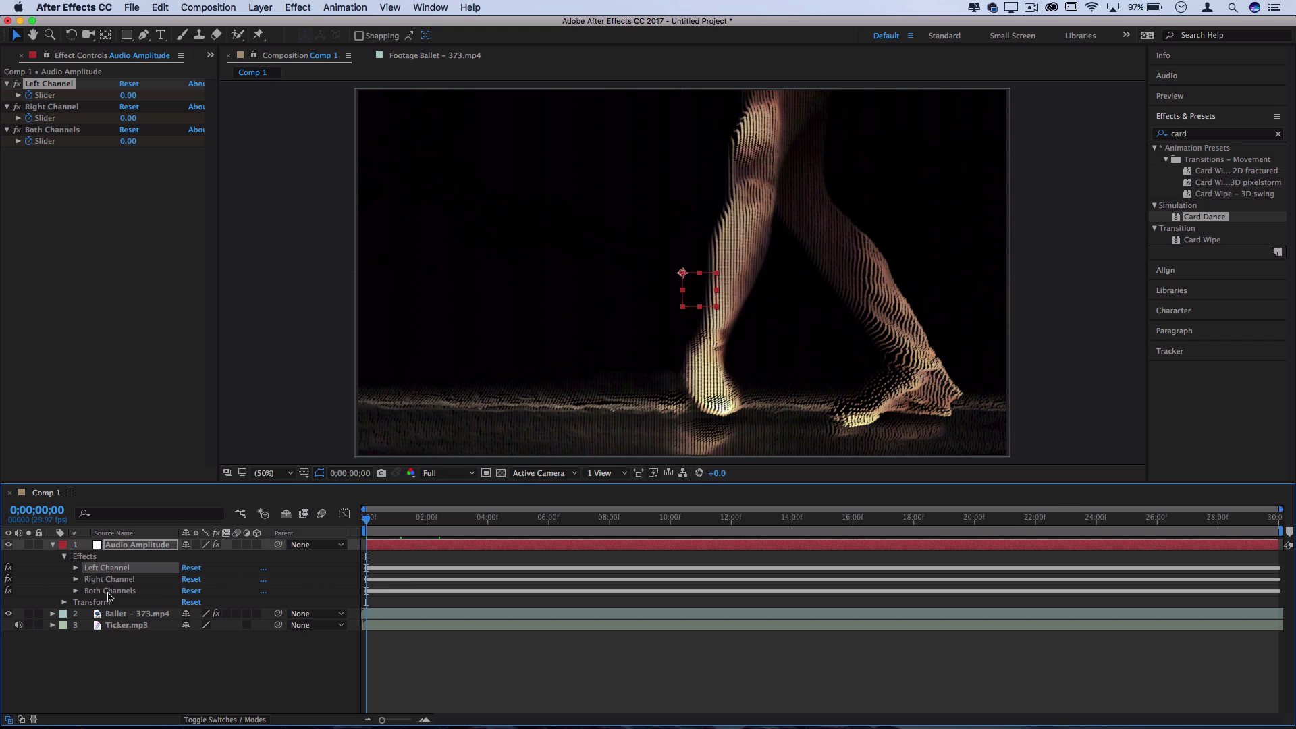
left_click(108, 592)
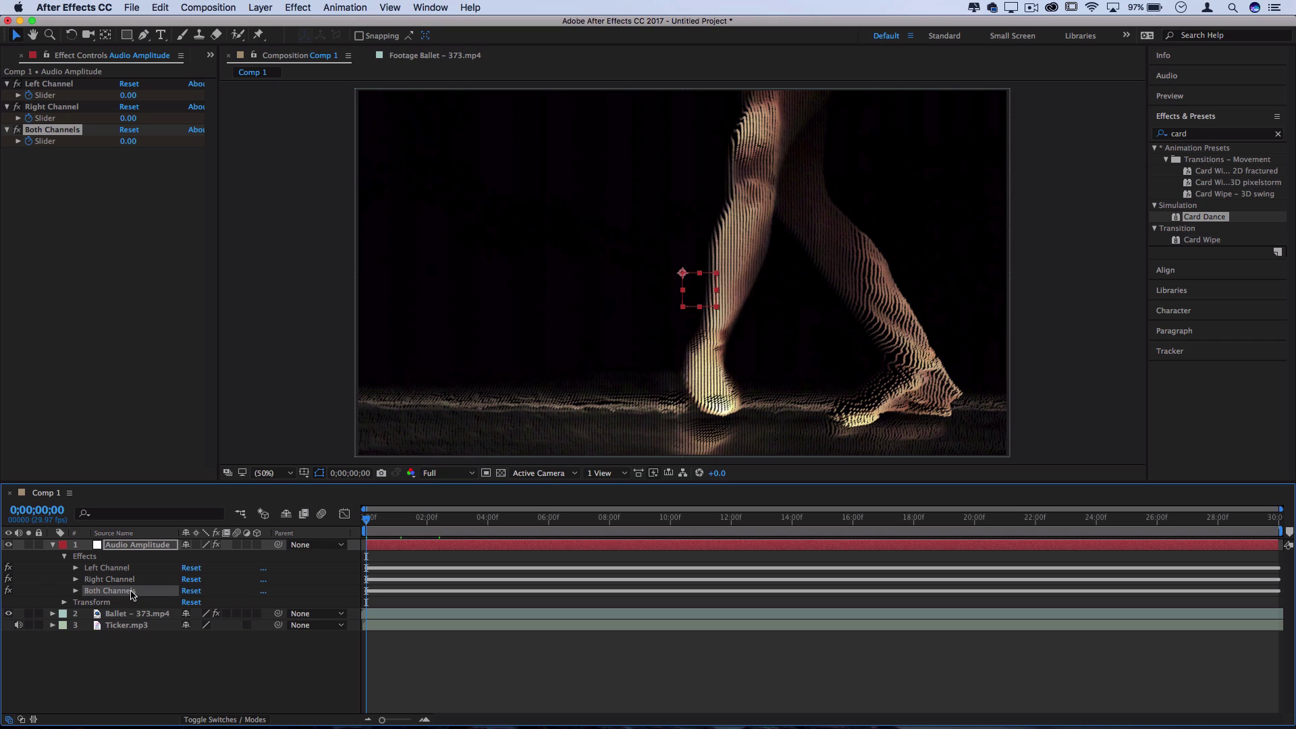
left_click(116, 569)
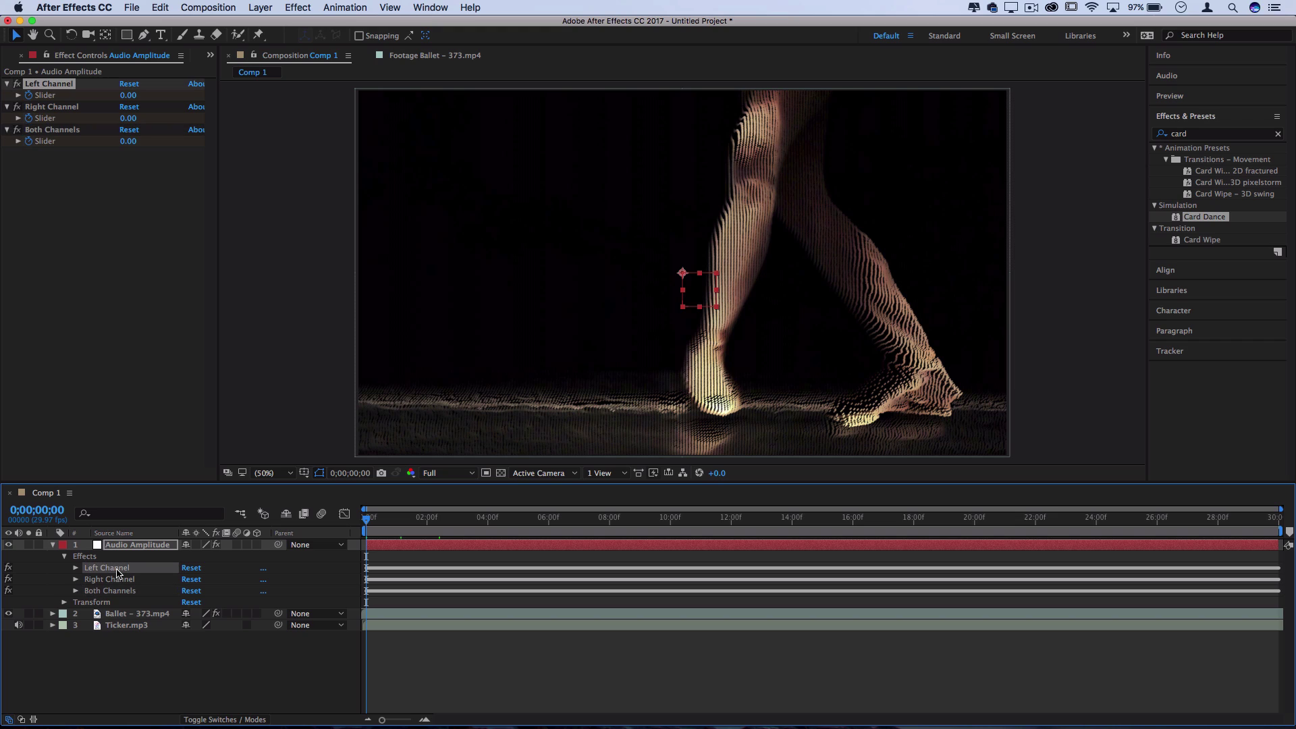
key("Delete")
left_click(116, 569)
key("Delete")
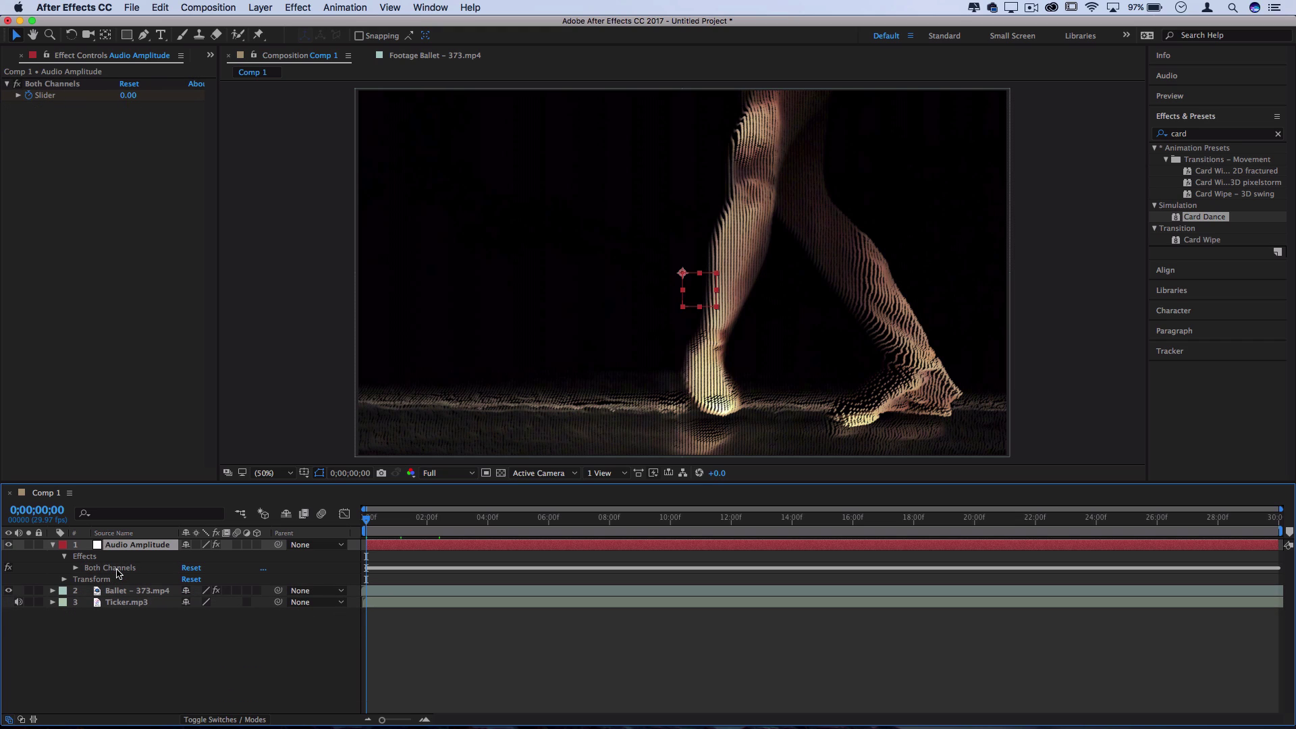
Add the expression ease(value,0,0,0,0) to the Both Channels Slider of the Audio Amplitude layer.
left_click(116, 569)
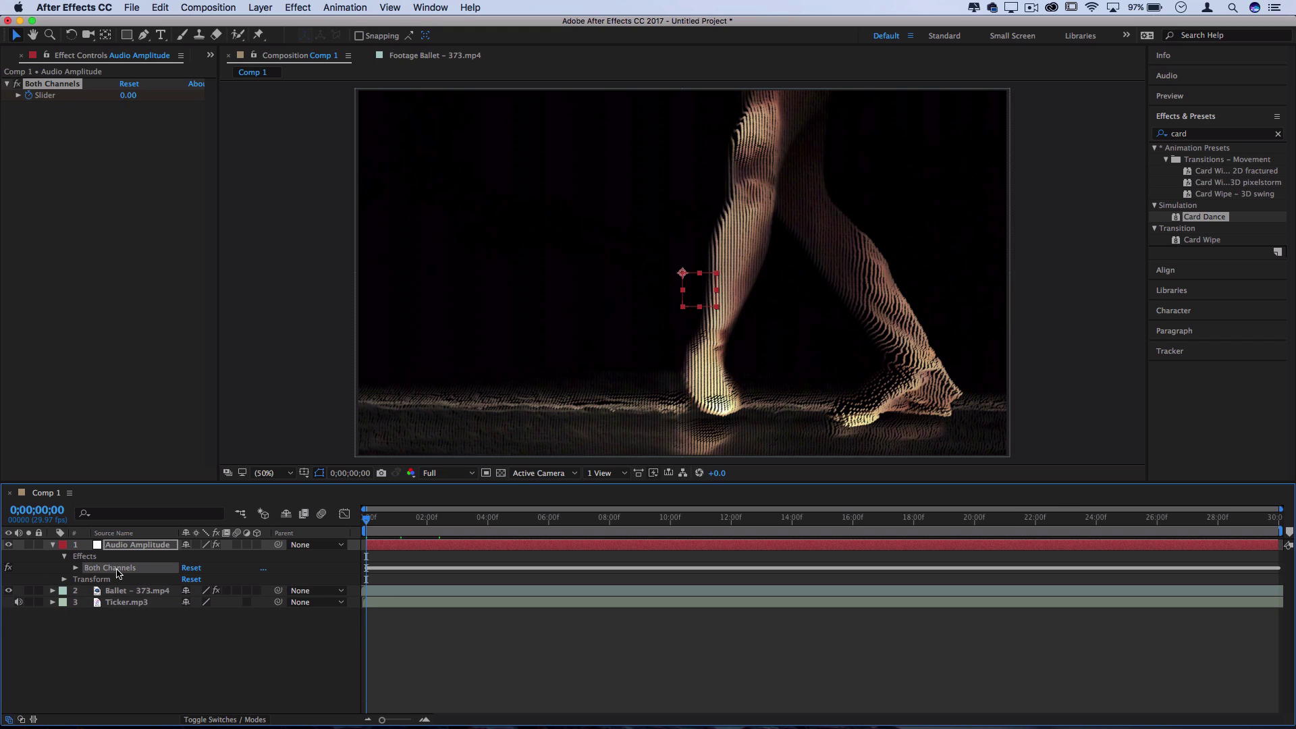
left_click(75, 568)
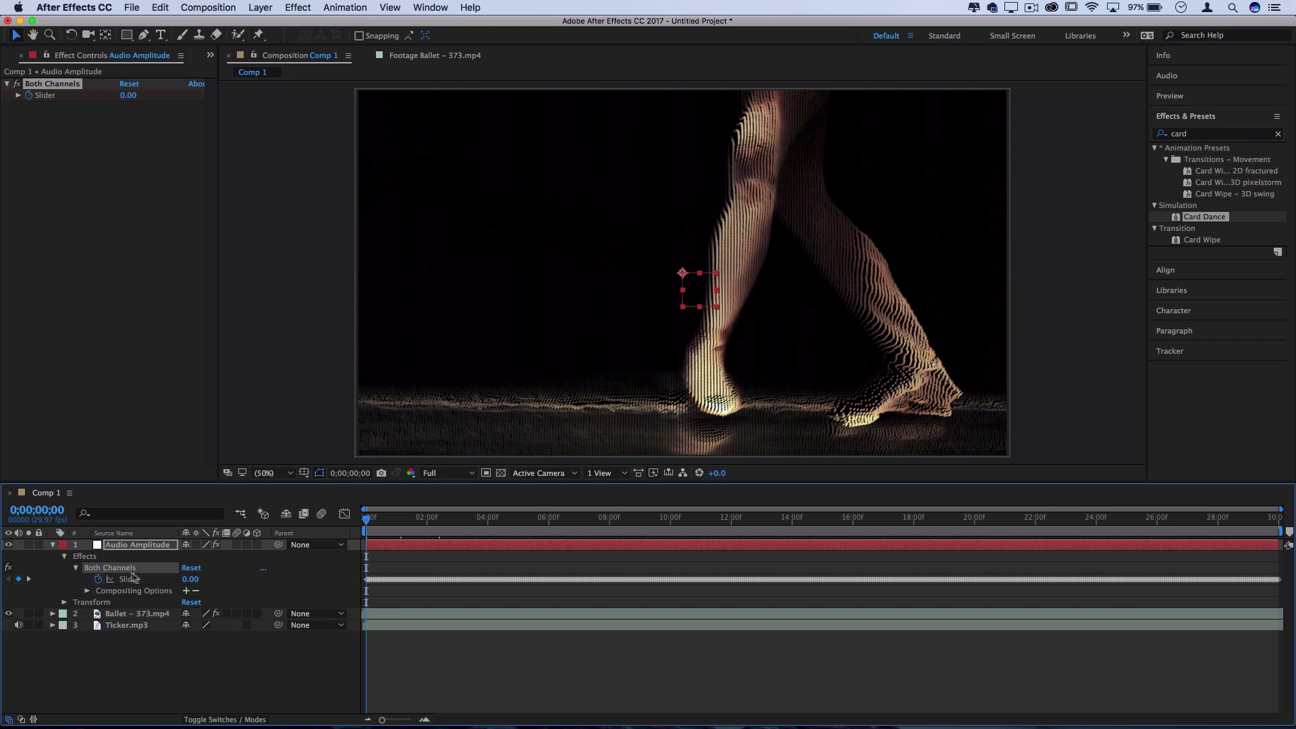
left_click(98, 579, "alt")
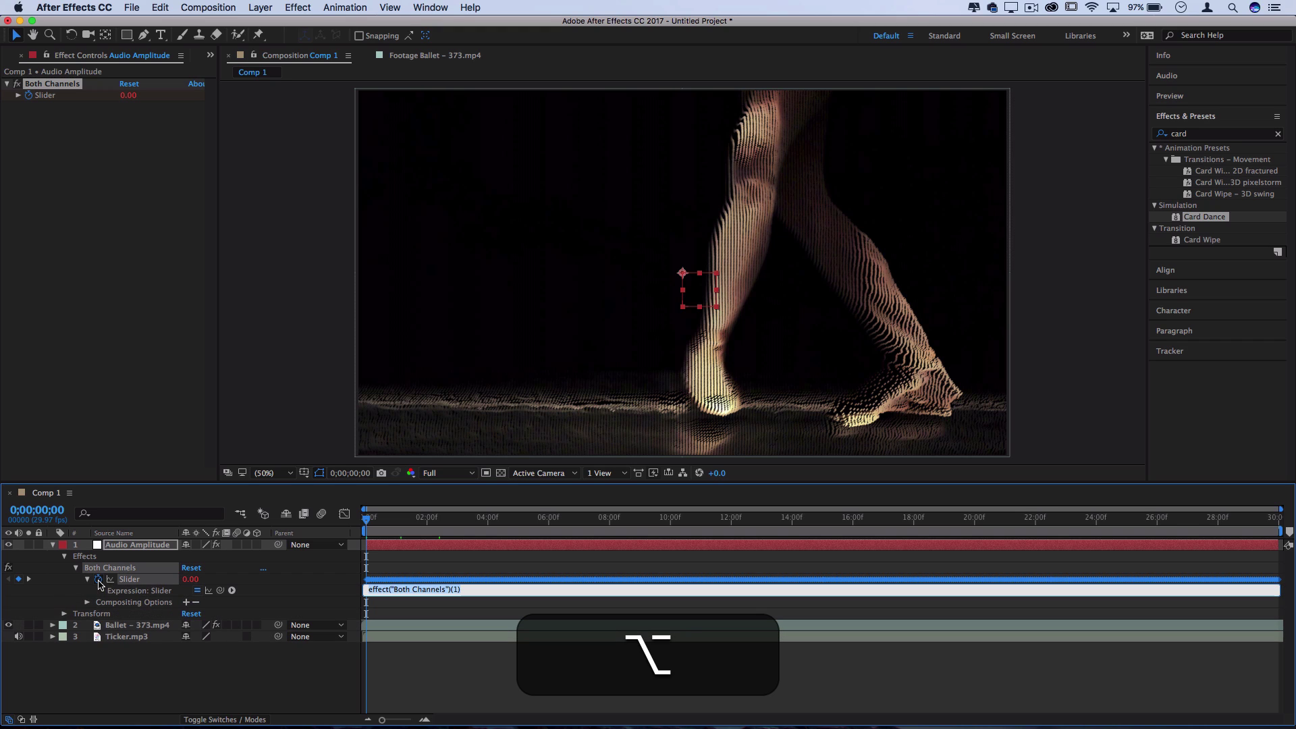
left_click(476, 591)
left_click_drag(368, 591, 360, 590)
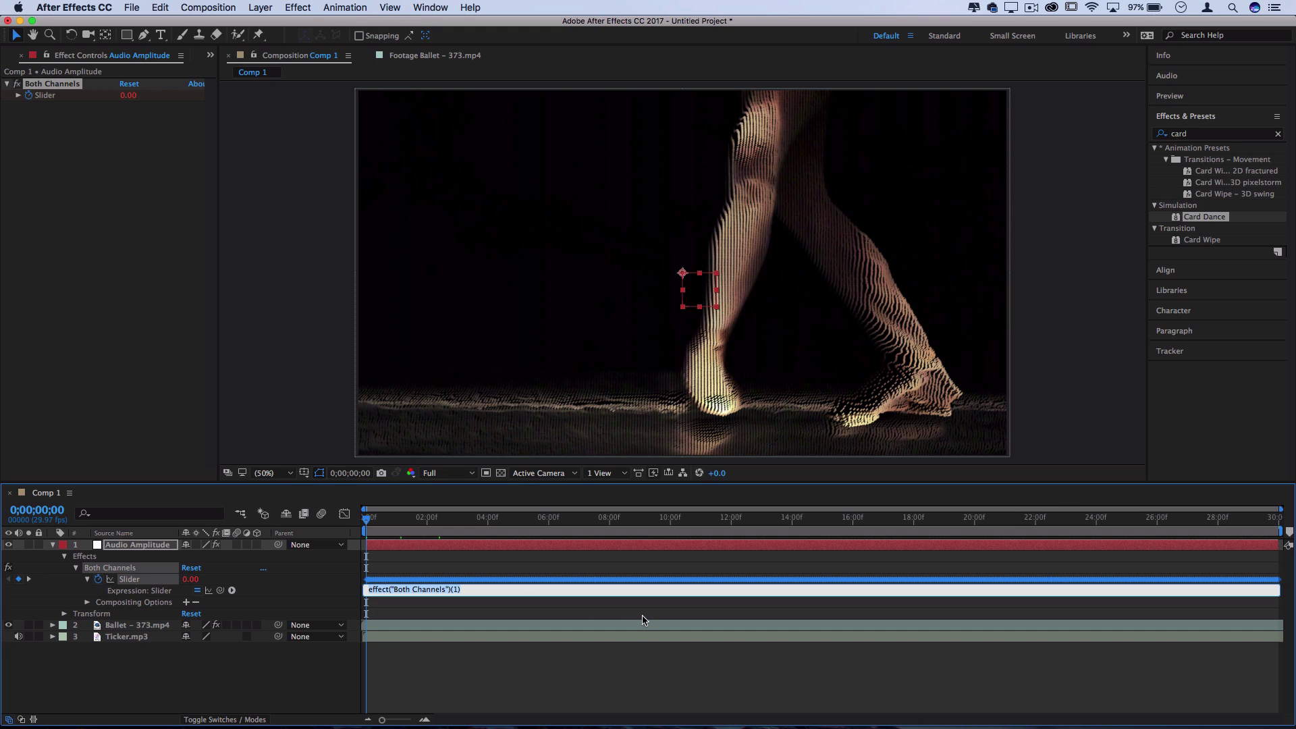
type("ease")
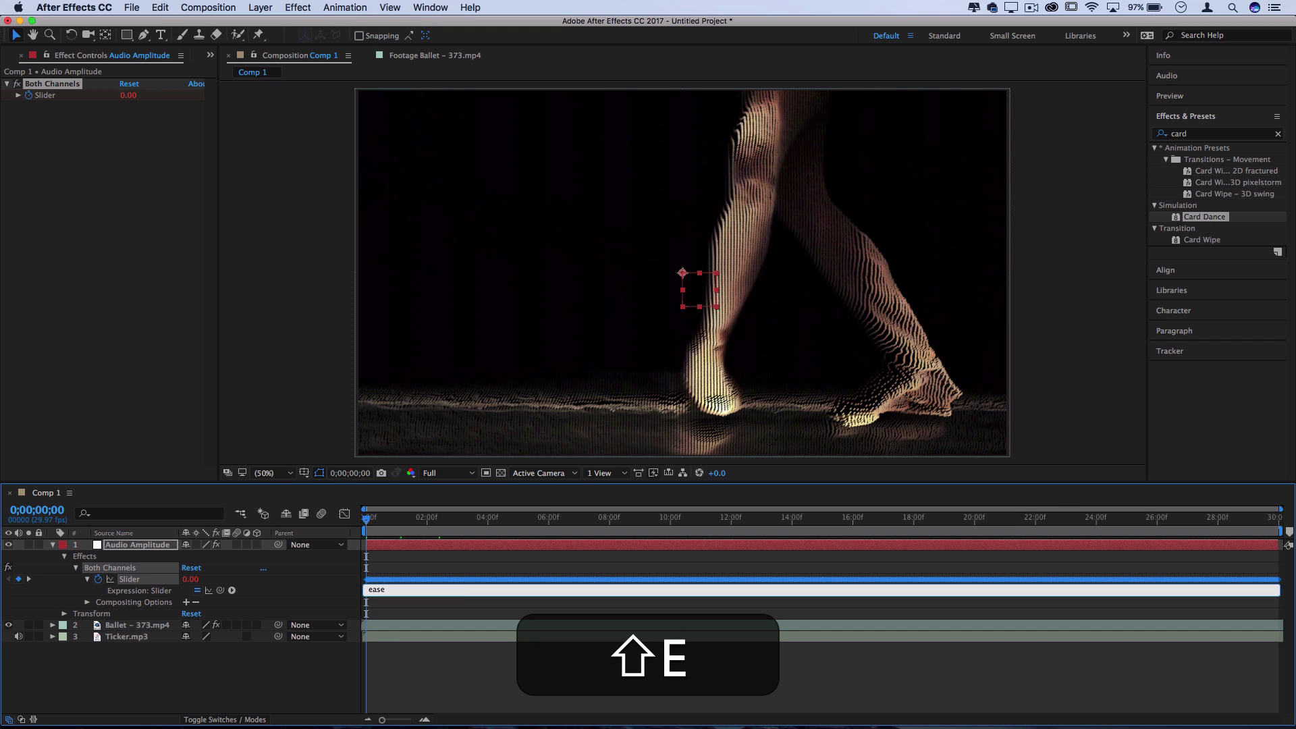
type("(value,")
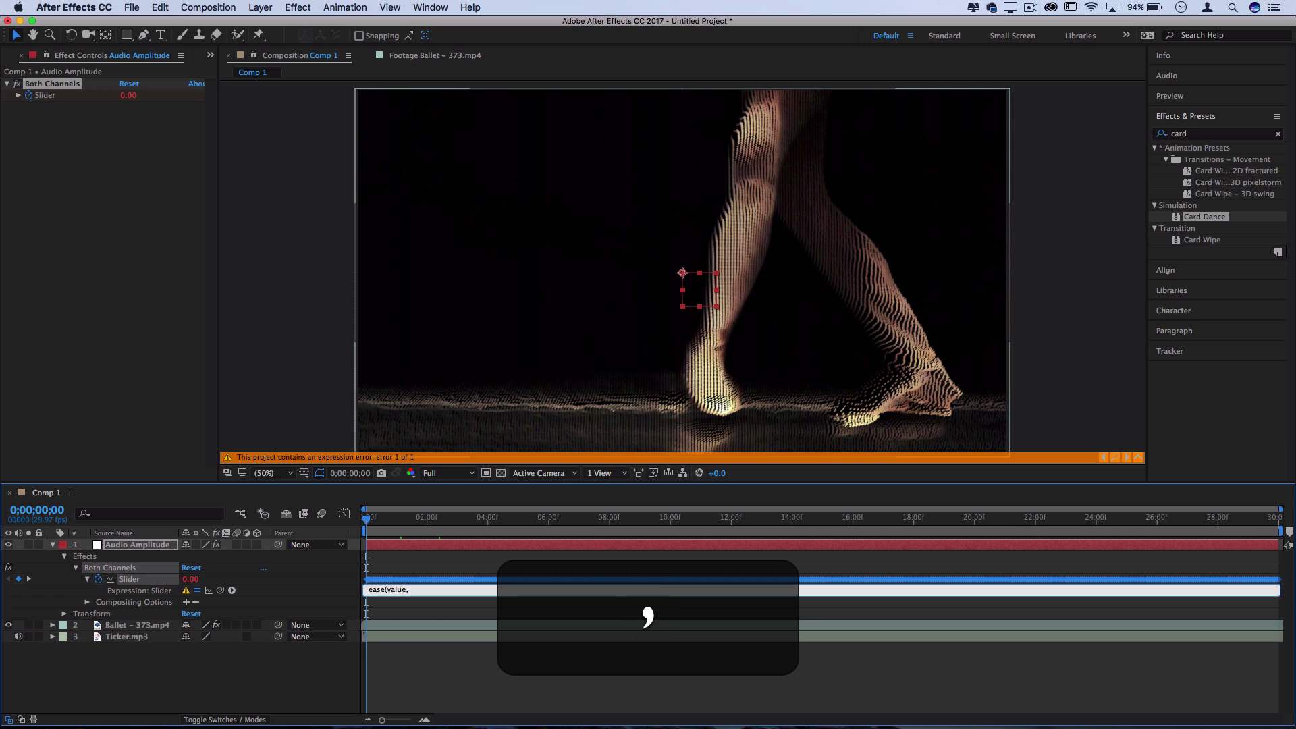
type("0,0")
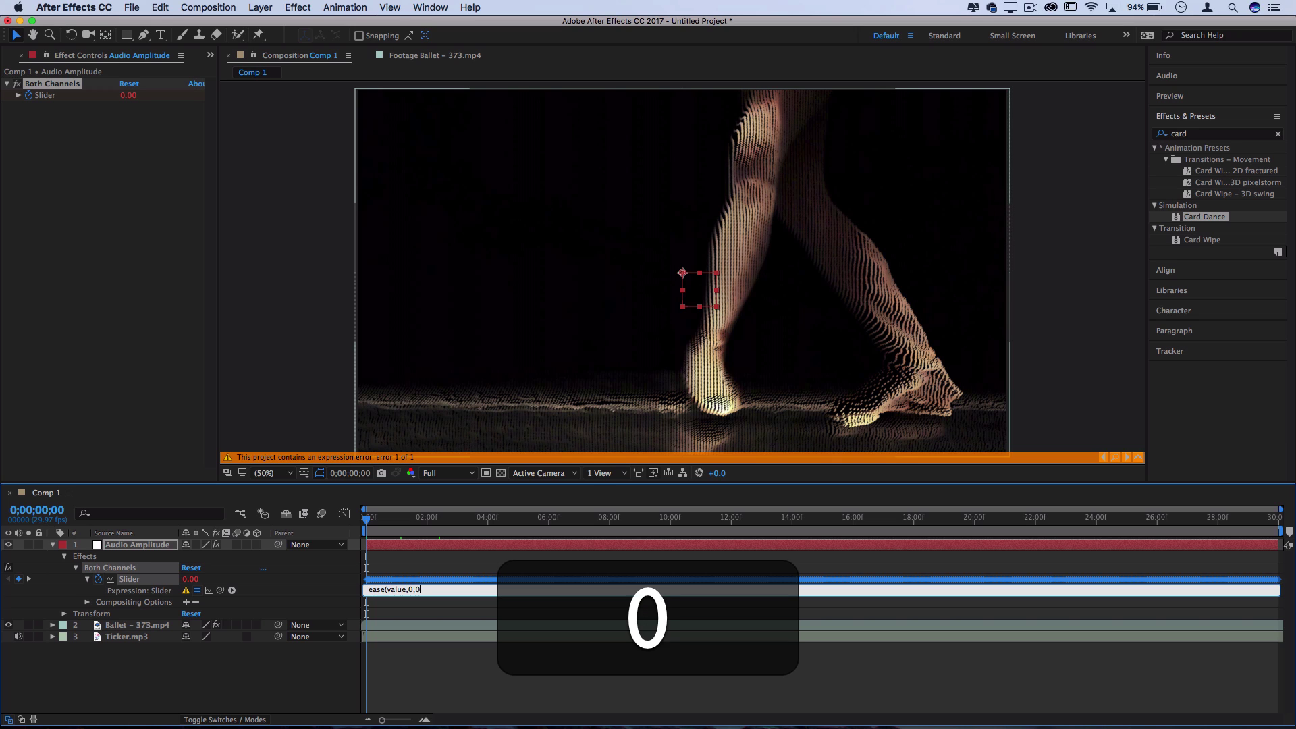
type(",0,0)")
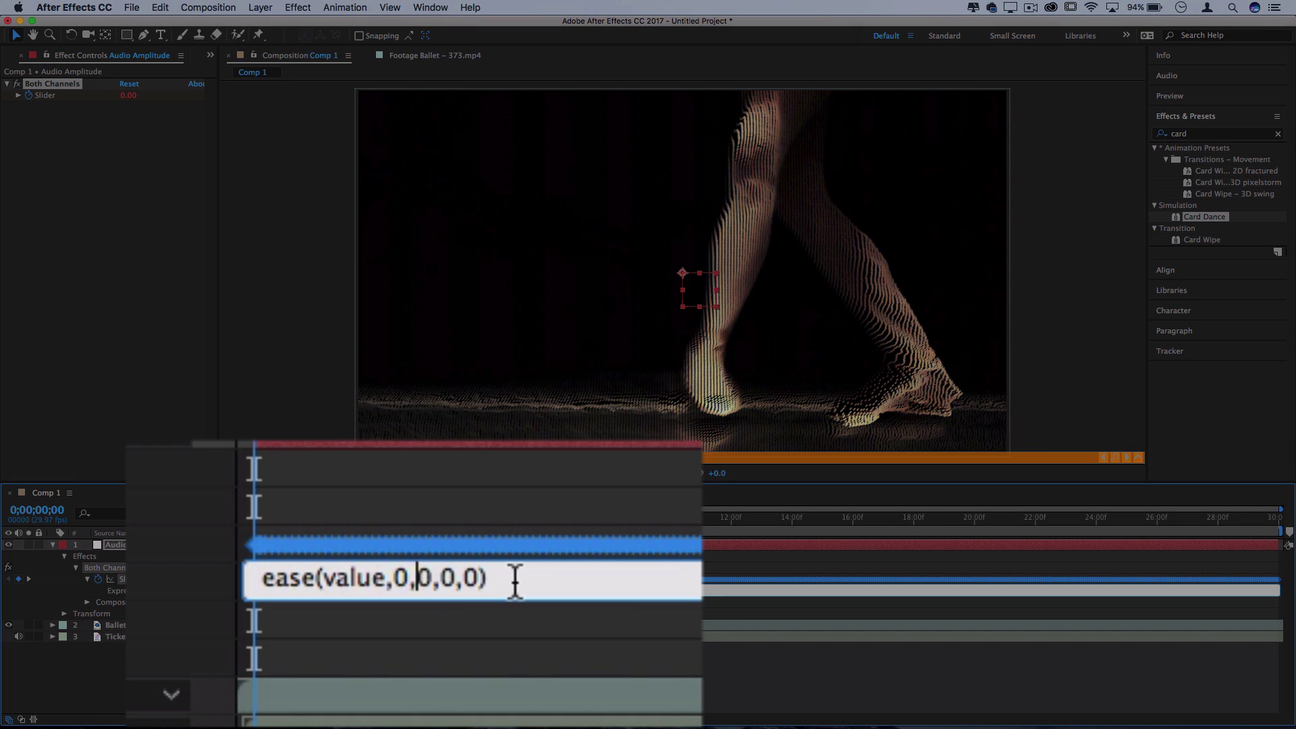
Change the Slider expression's input maximum and output maximum to 100, making it ease(value,0,100,0,100).
left_click(416, 577)
key("Delete")
key("Delete")
type("100")
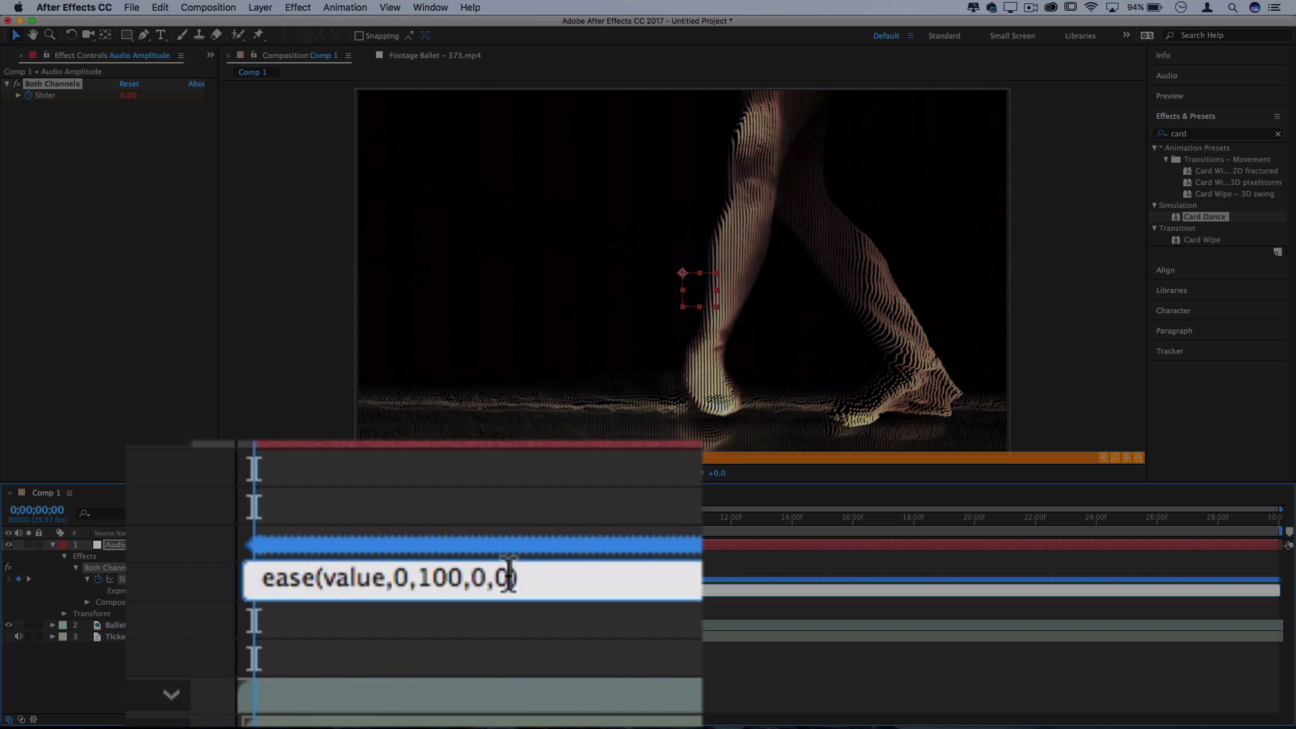
key("BackSpace")
type("100")
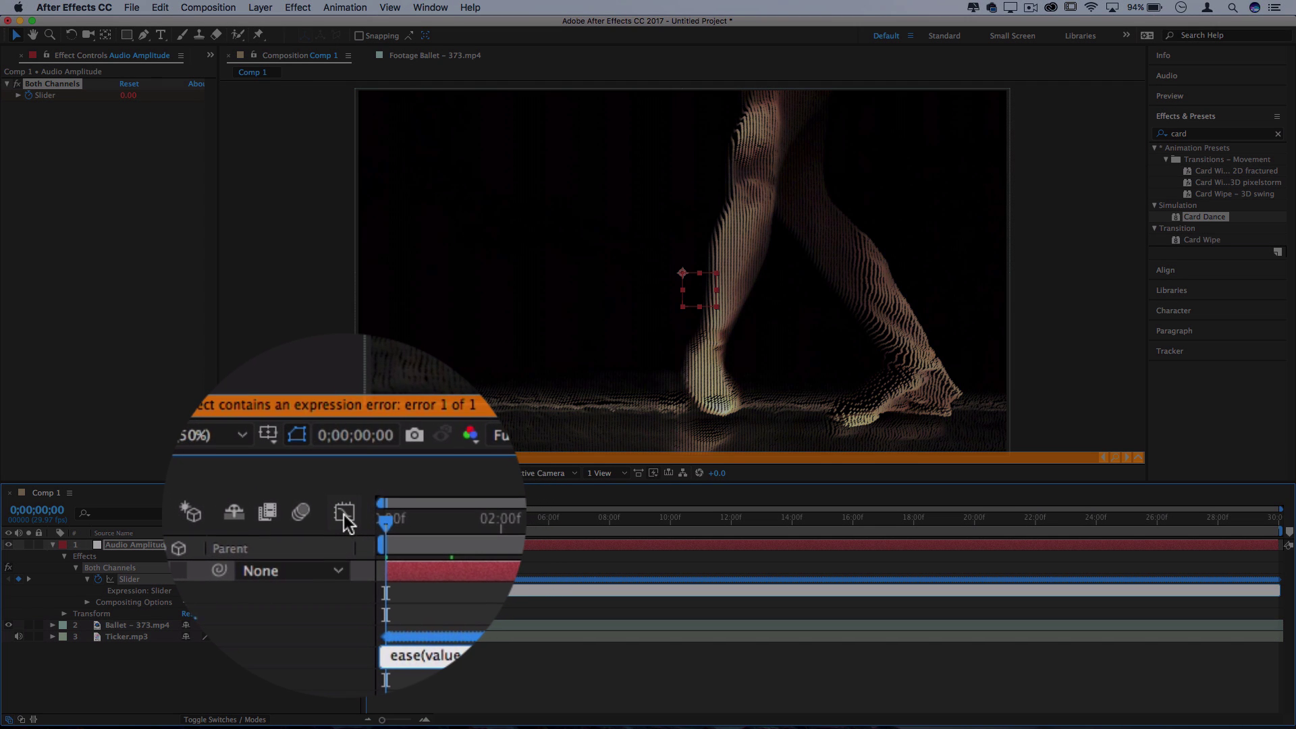
Examine the Both Channels Slider curve in the Graph Editor, comparing its low baseline with the amplitude peaks.
left_click(344, 514)
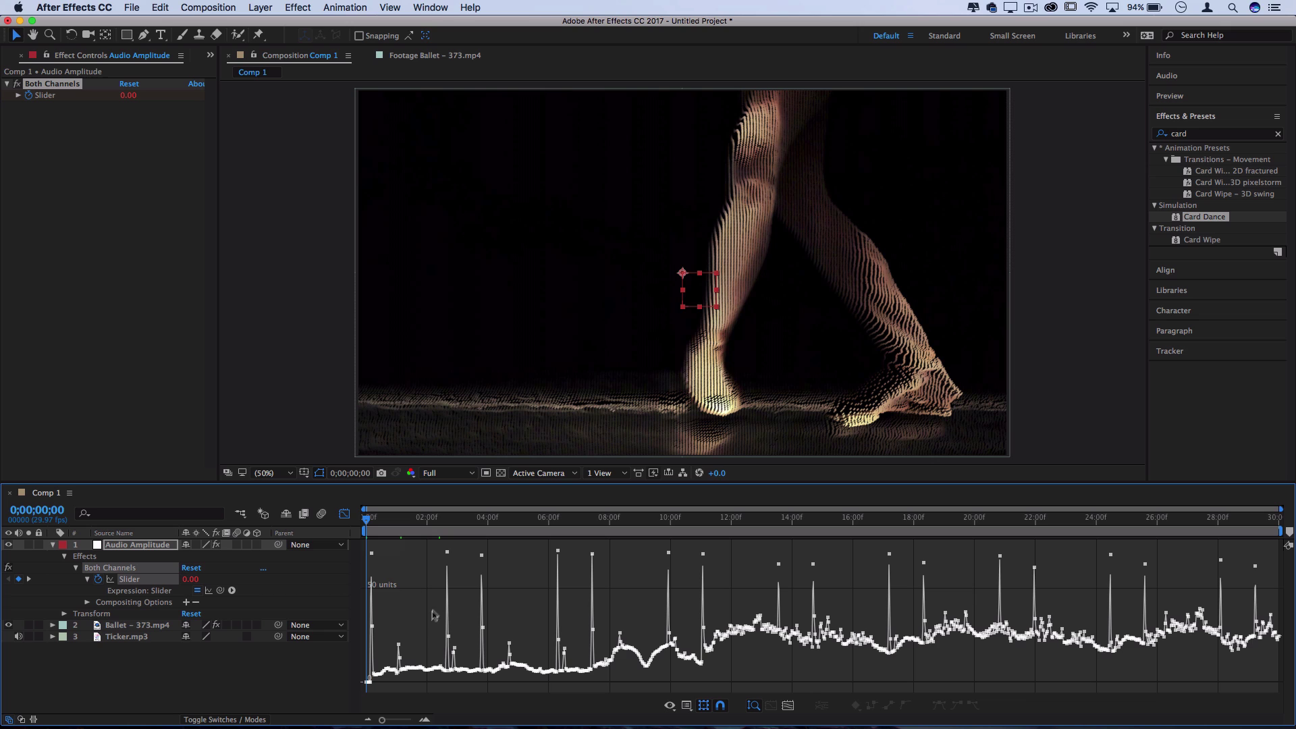
mouse_move(465, 670)
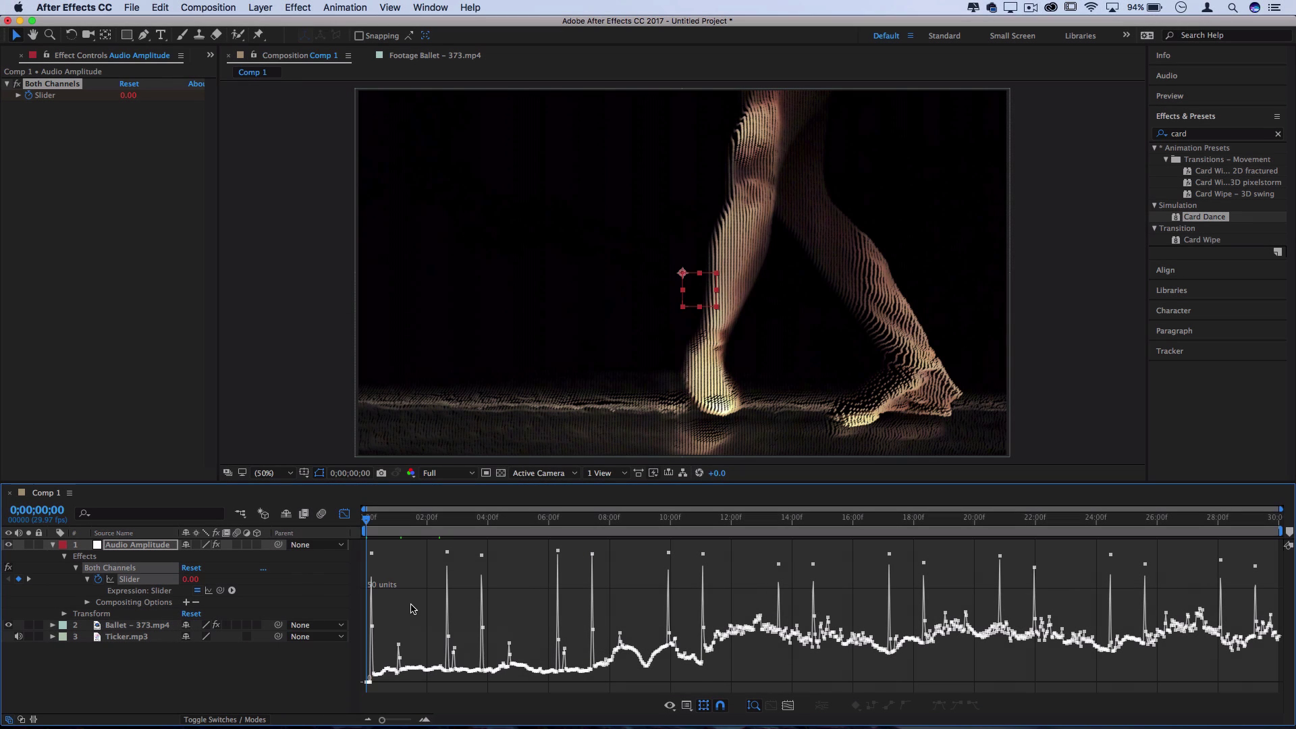
mouse_move(415, 668)
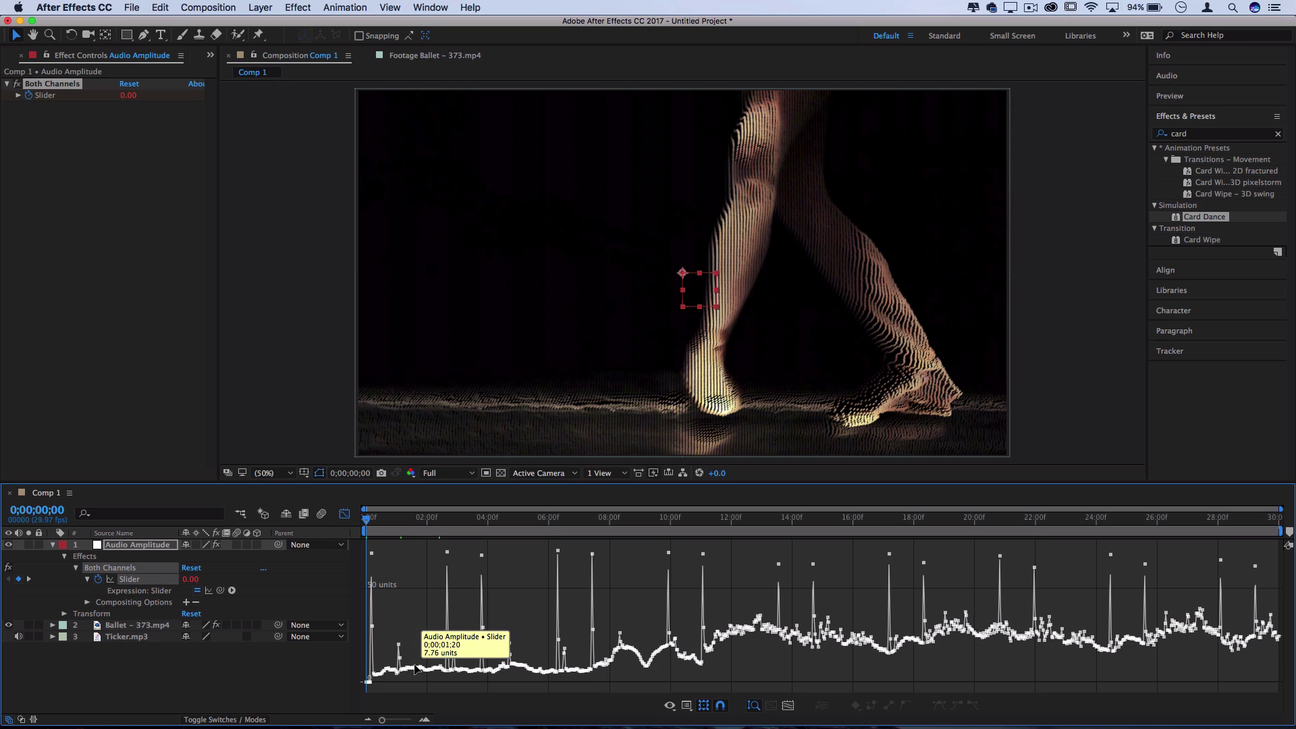
mouse_move(446, 555)
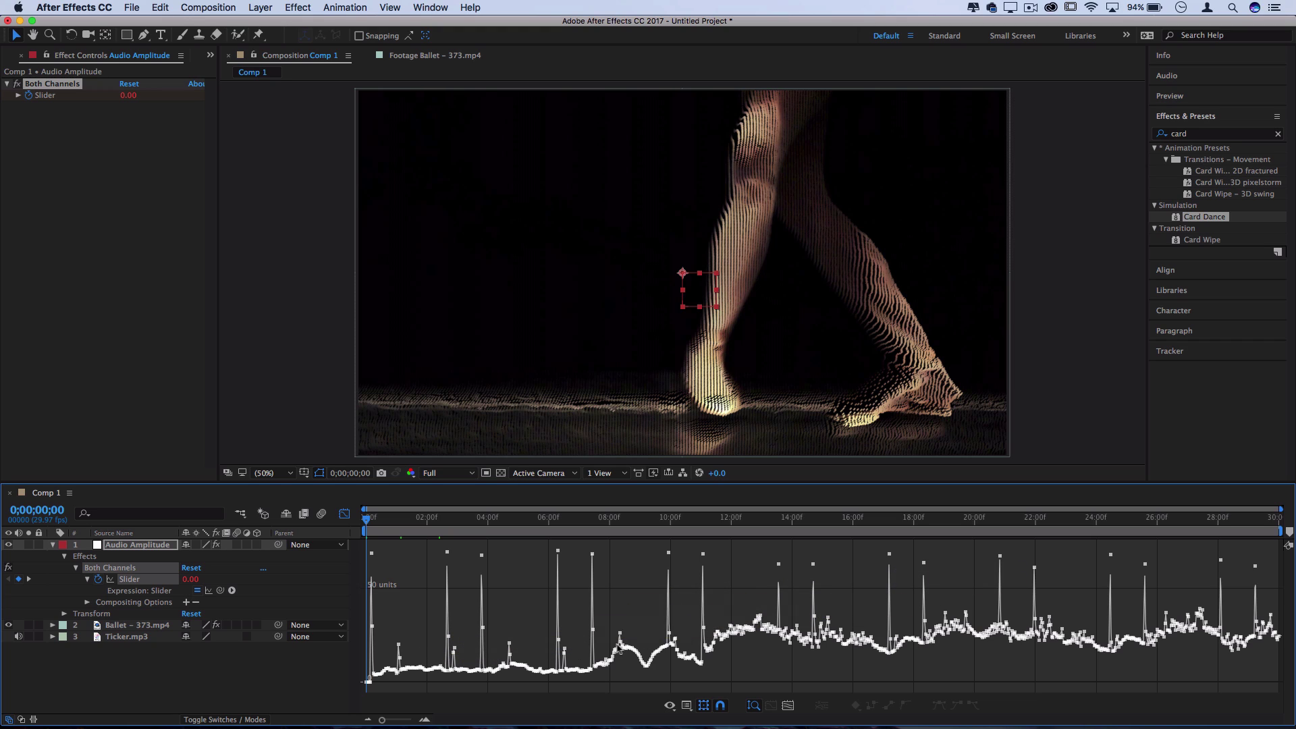
mouse_move(620, 640)
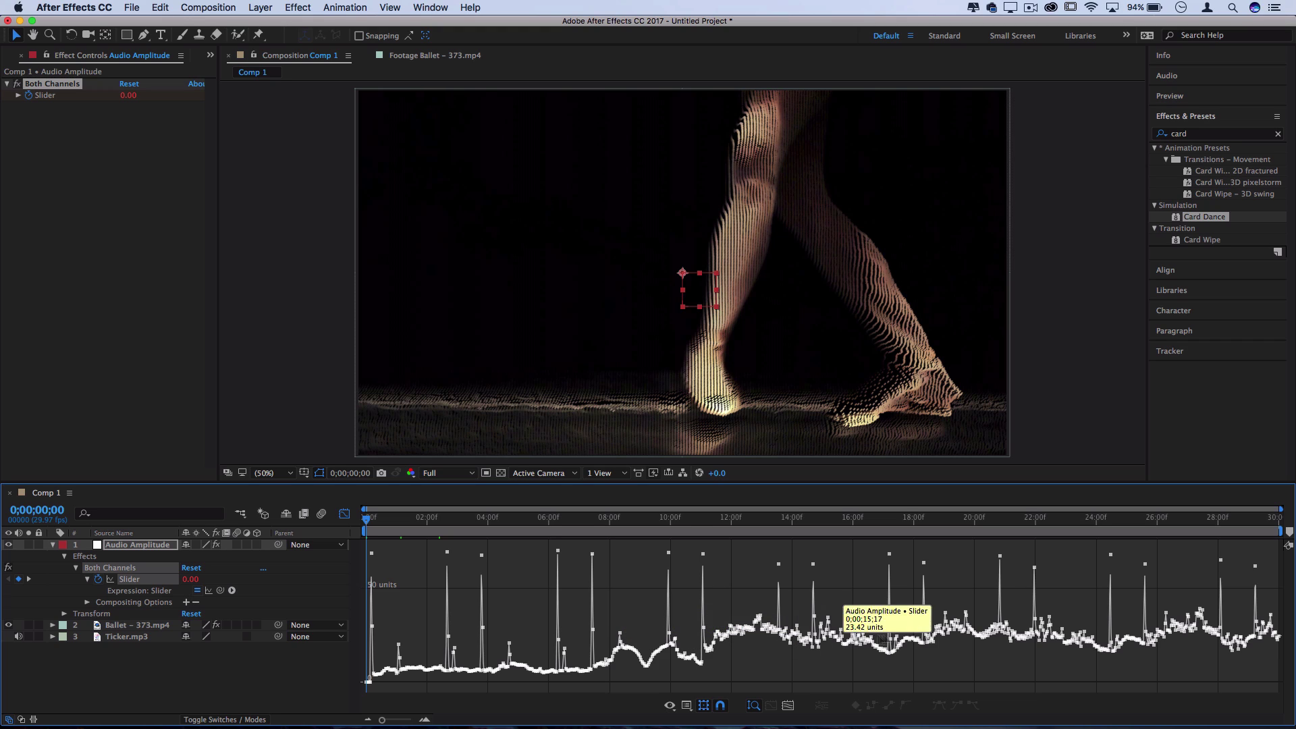
left_click(133, 548)
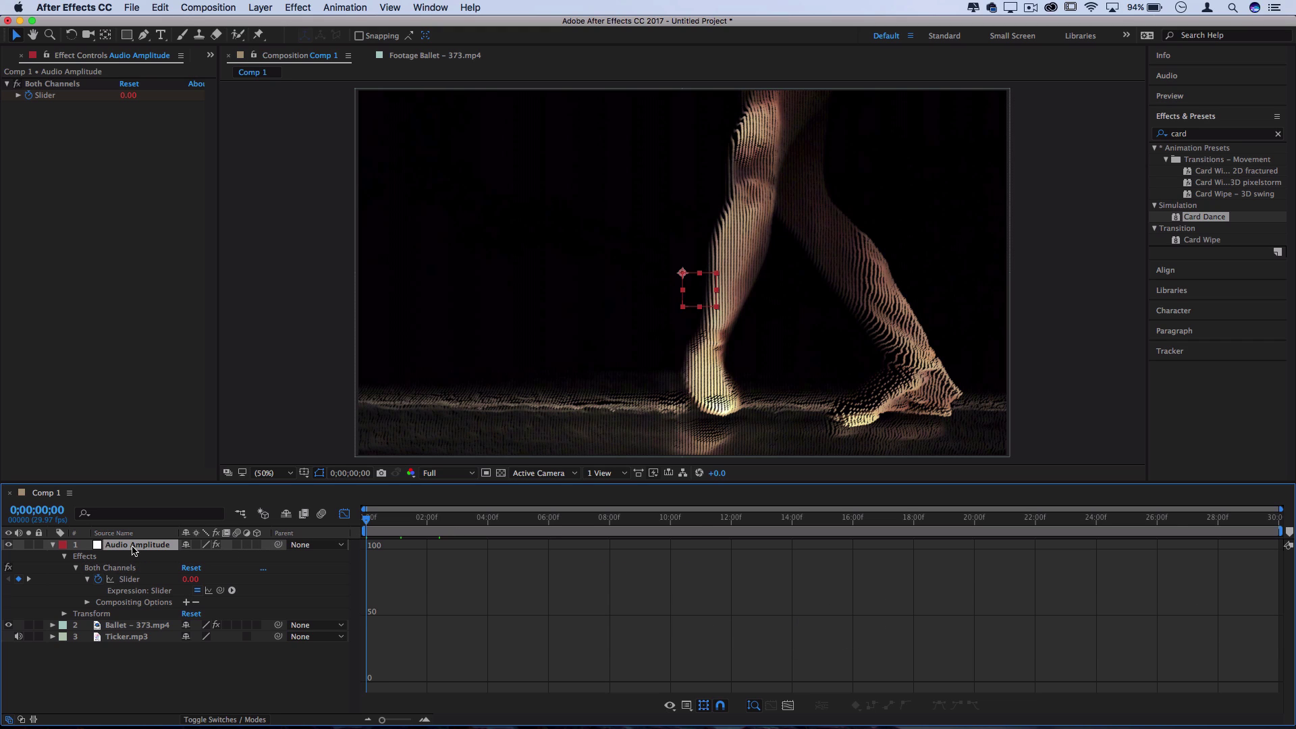
left_click(344, 515)
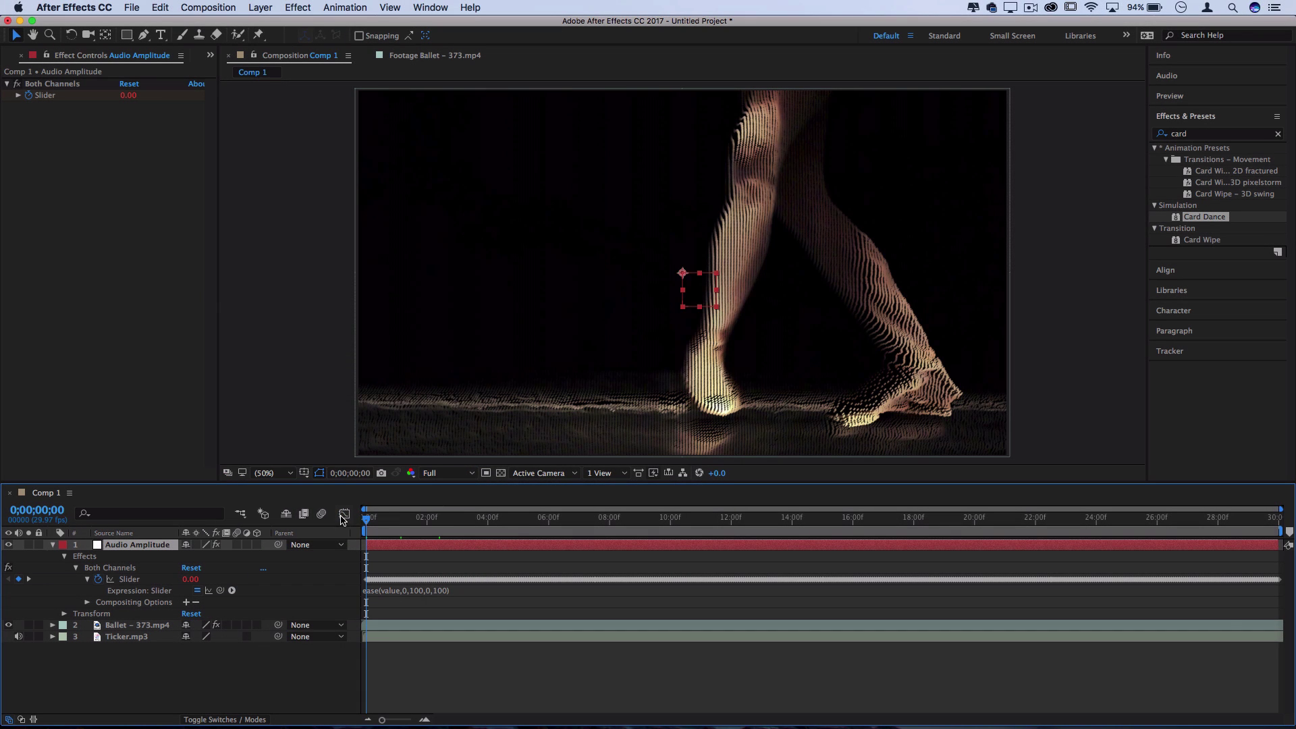
Set the input minimum in the Slider's ease expression to 20.
left_click(427, 591)
left_click(404, 591)
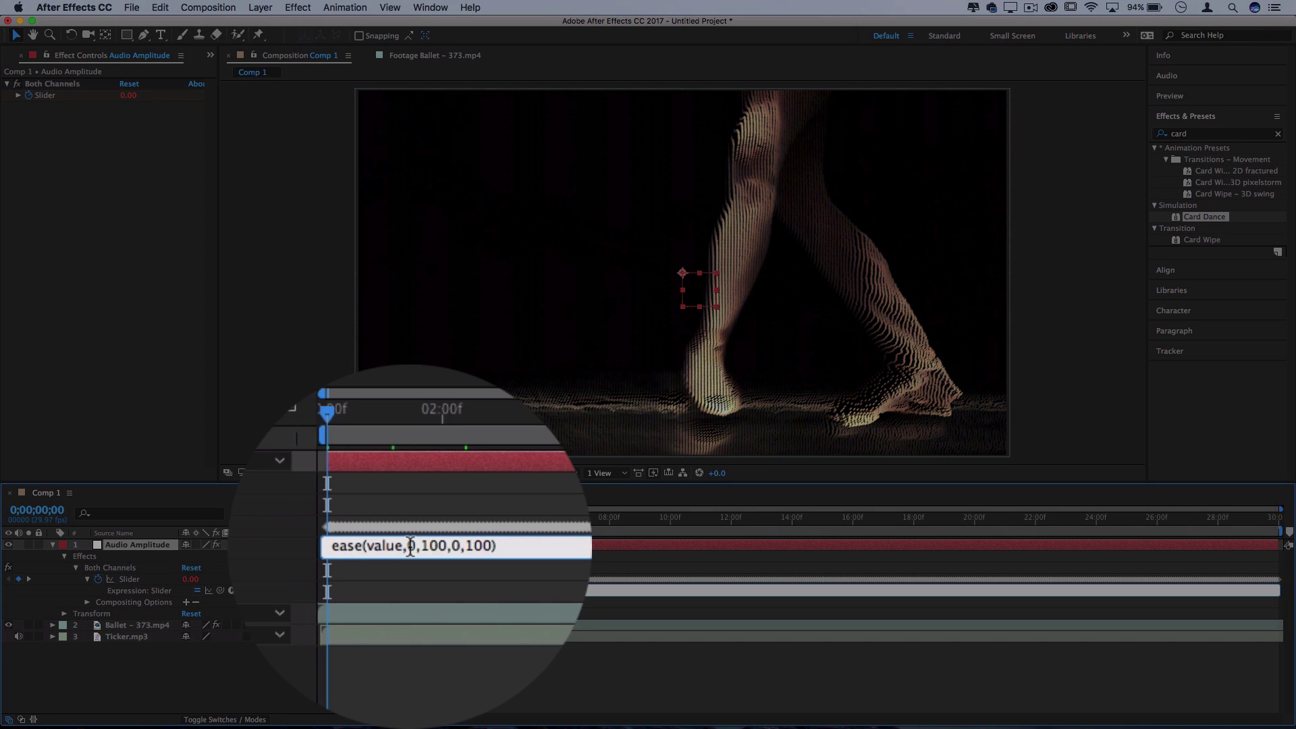
type("2")
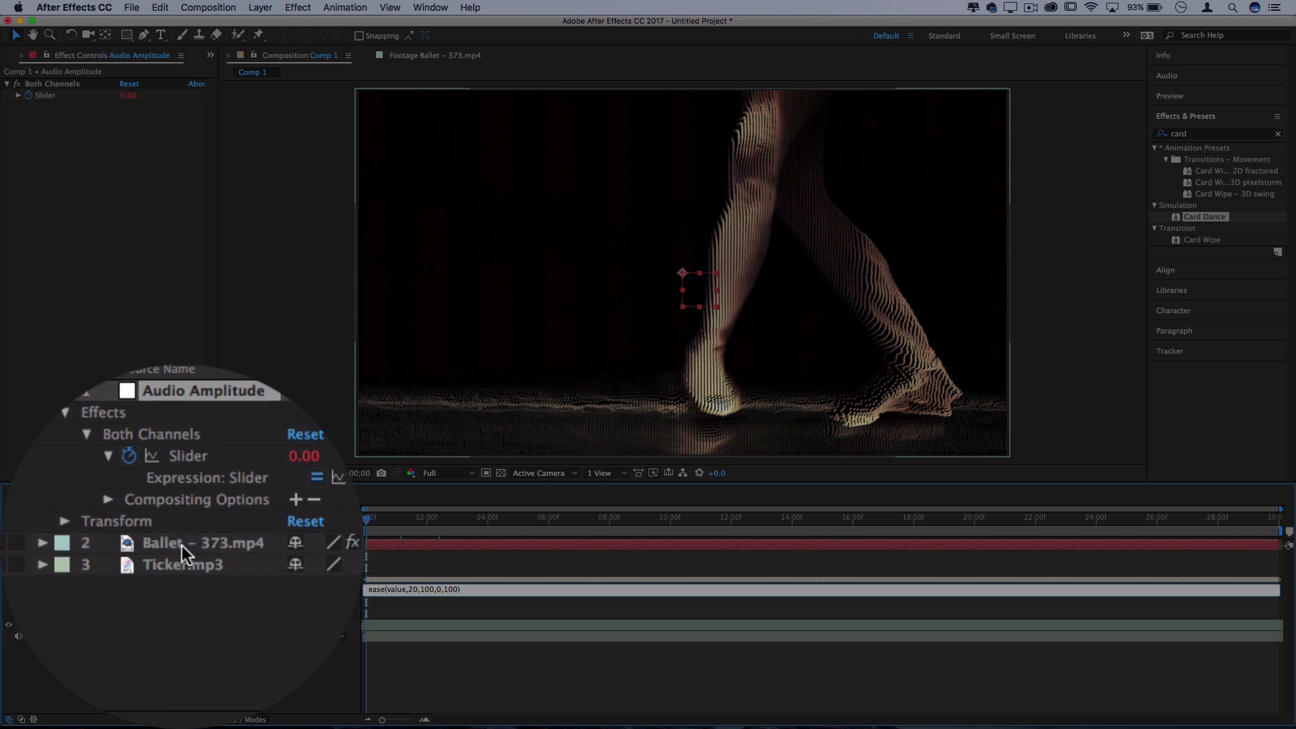
Try different Z Position Multiplier values in Card Dance on the Ballet – 373.mp4 layer and settle on 5.
left_click(126, 626)
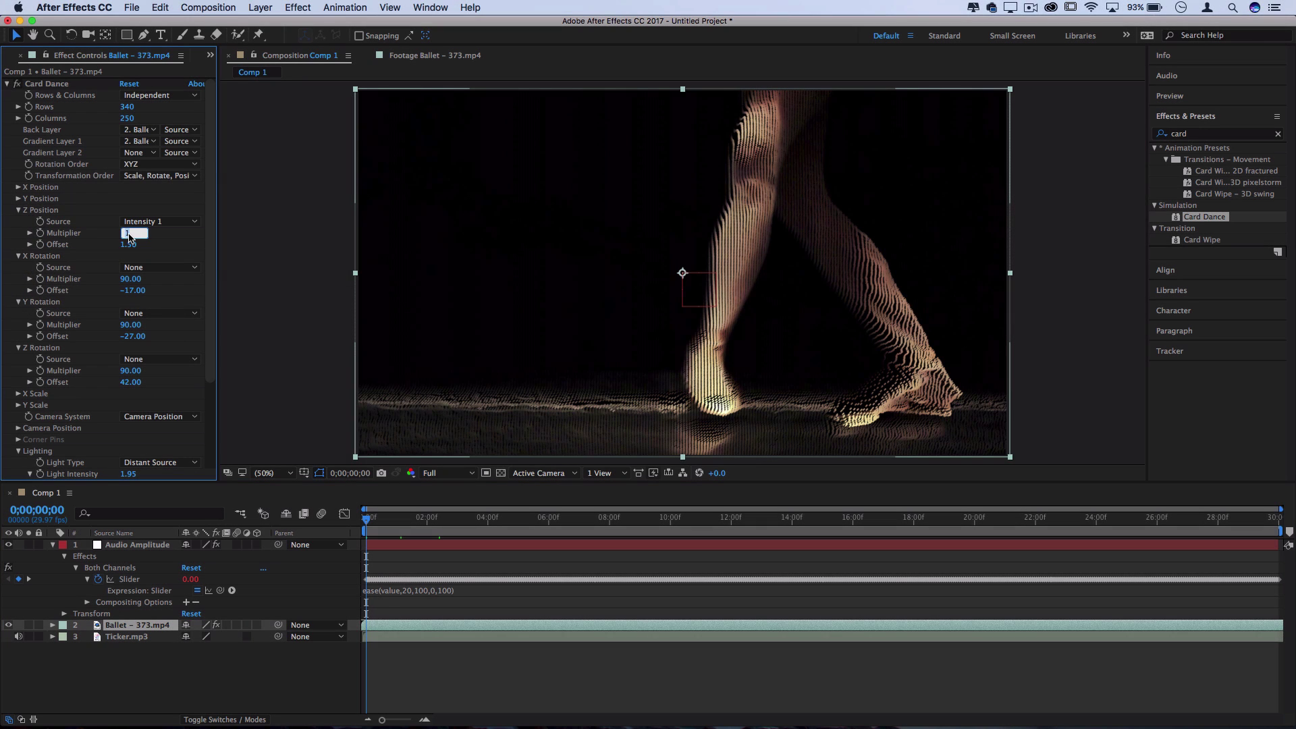
left_click(129, 232)
type("90.6")
key("Return")
left_click_drag(753, 251, 758, 254)
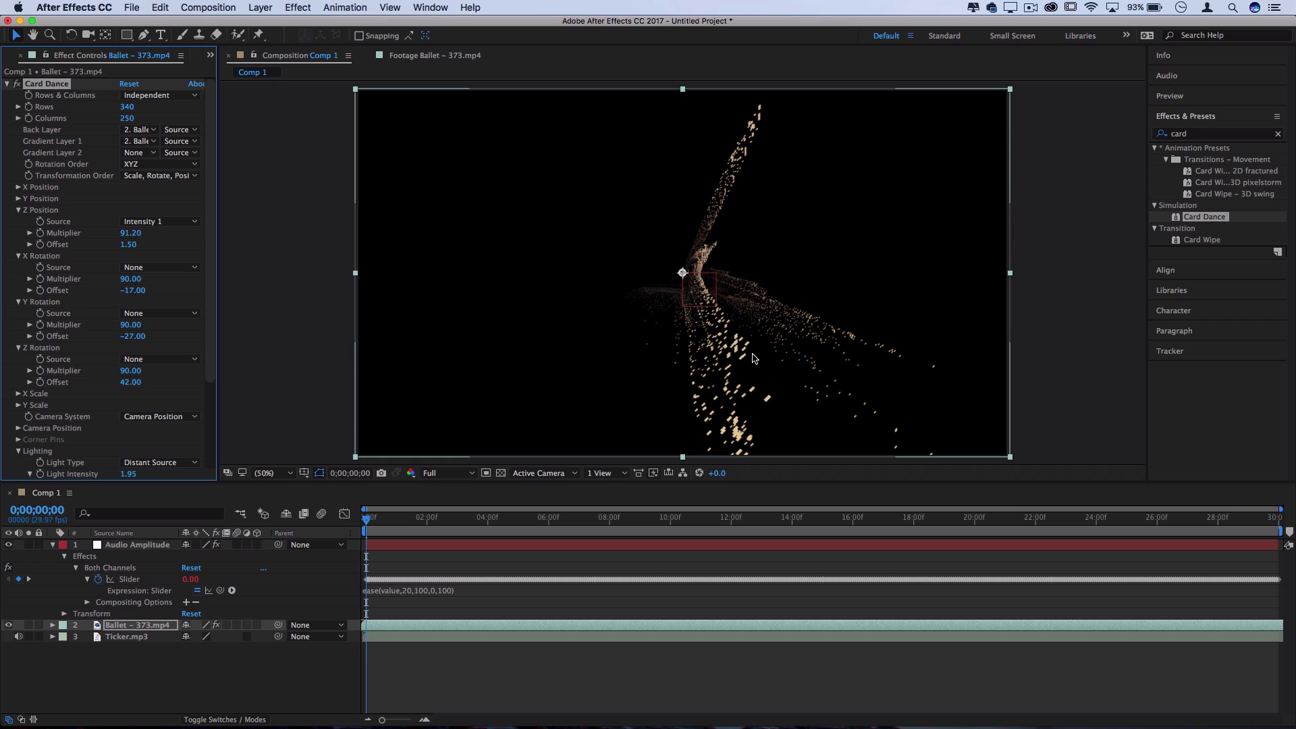
left_click_drag(130, 233, 3, 249)
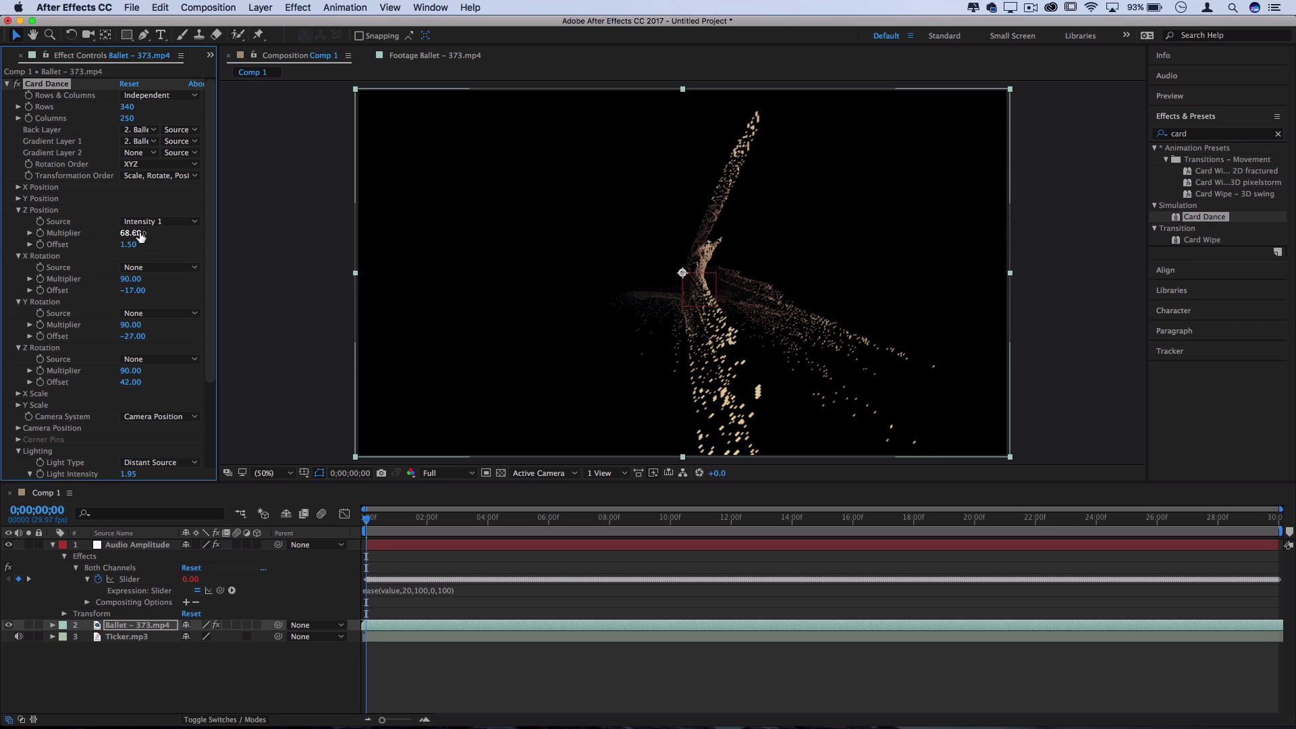
left_click_drag(137, 236, 3, 247)
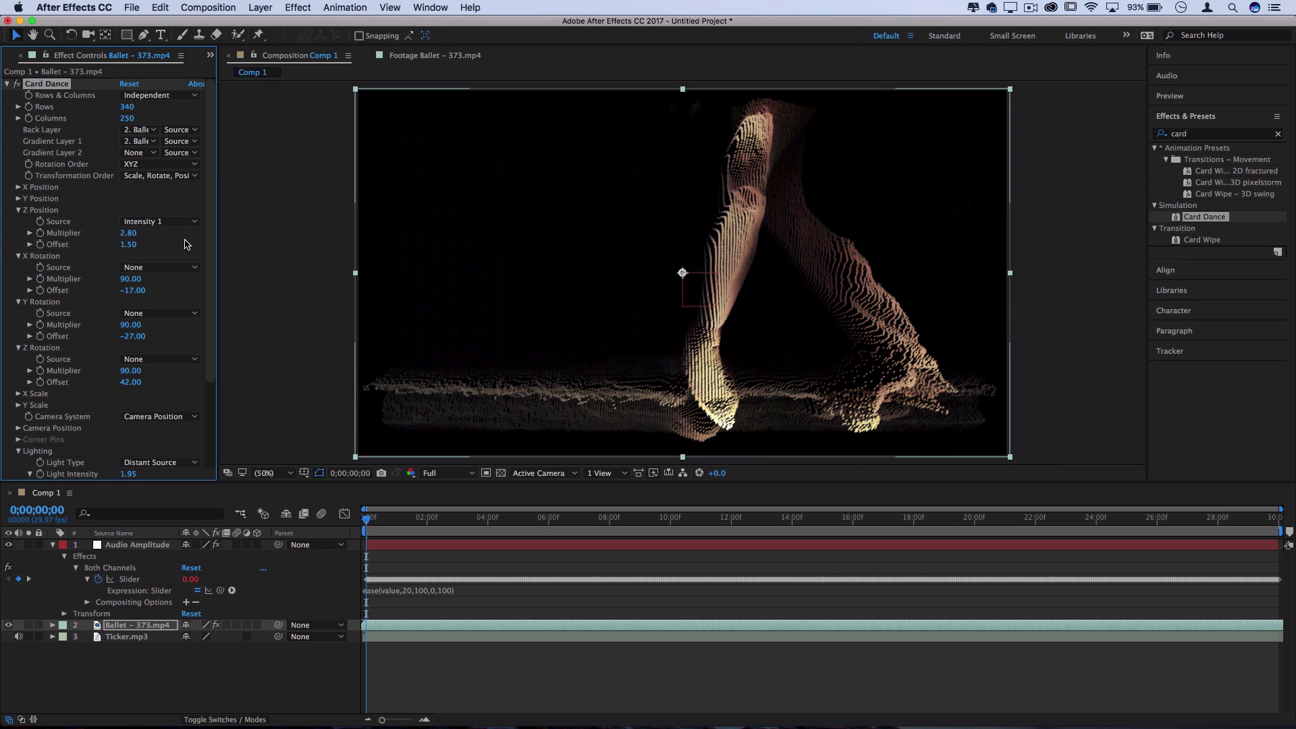
left_click_drag(128, 236, 143, 237)
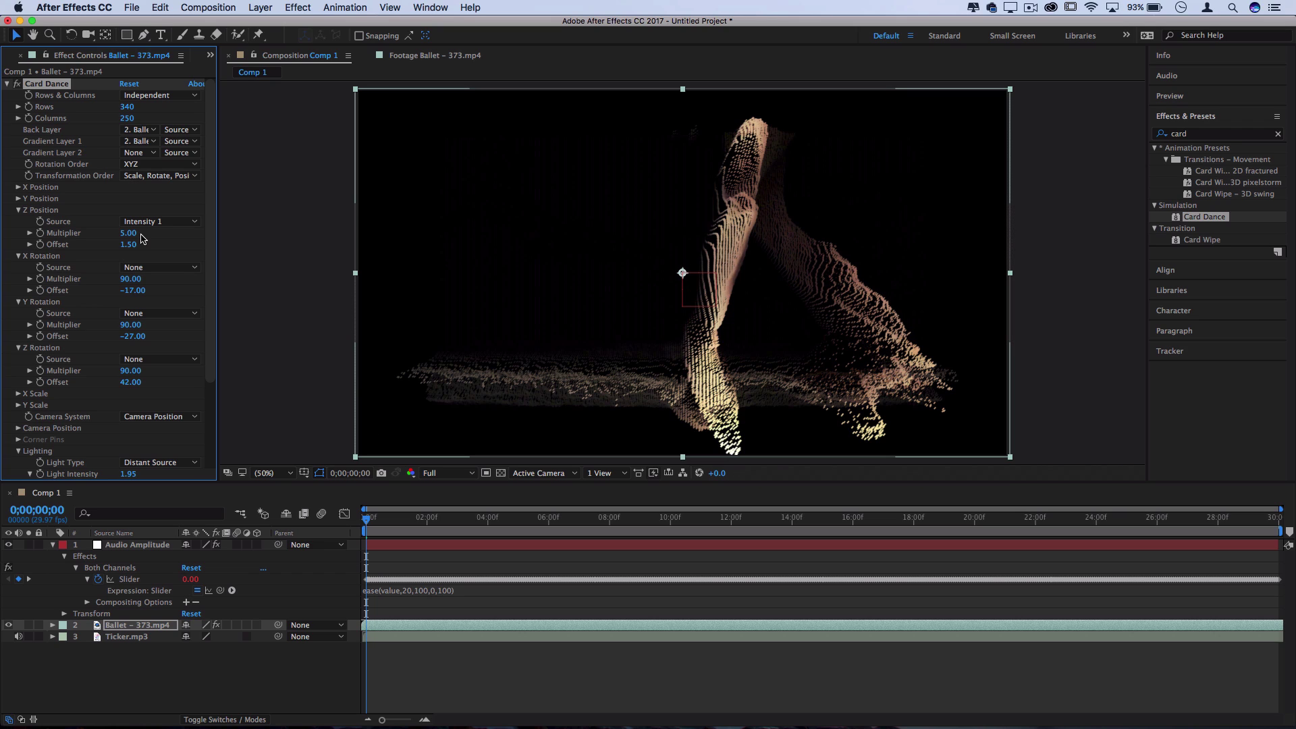
Set the output maximum in the Slider expression to 5, making it ease(value,20,100,0,5), and apply it.
left_click(444, 592)
key("Right")
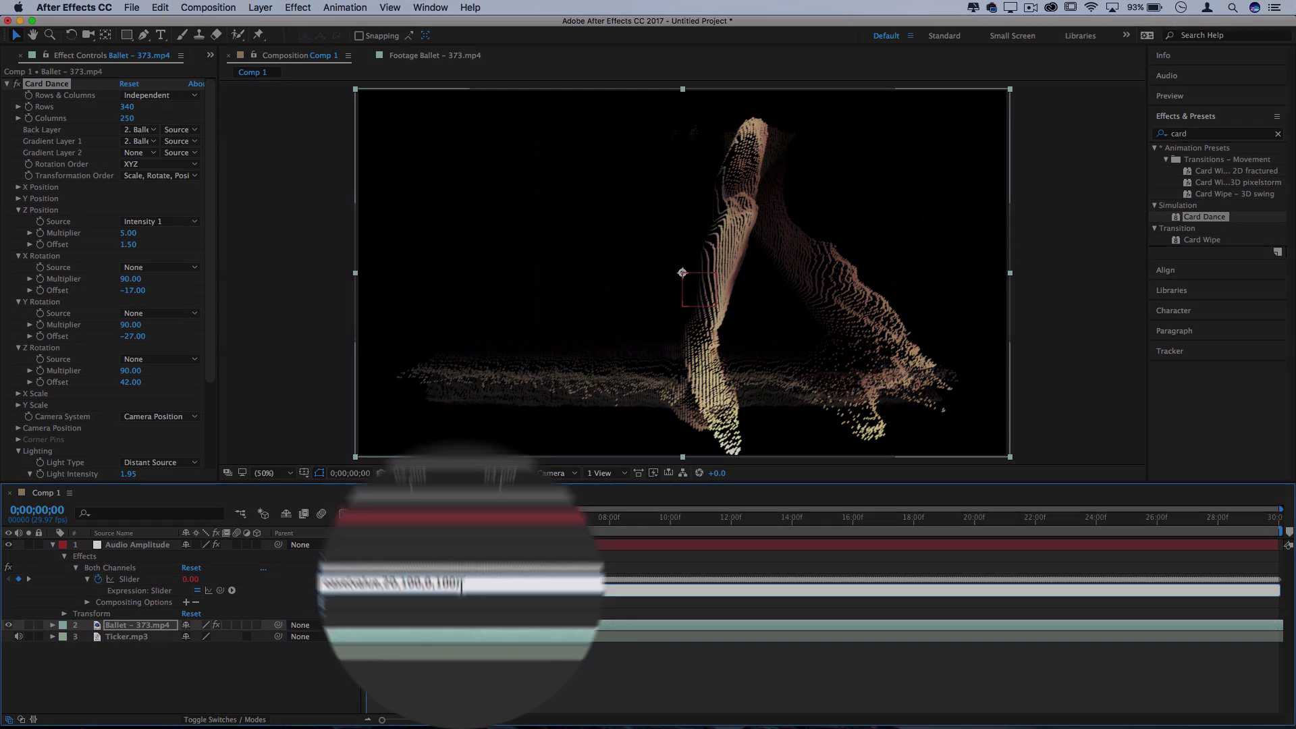
key("BackSpace")
key("BackSpace")
key("BackSpace")
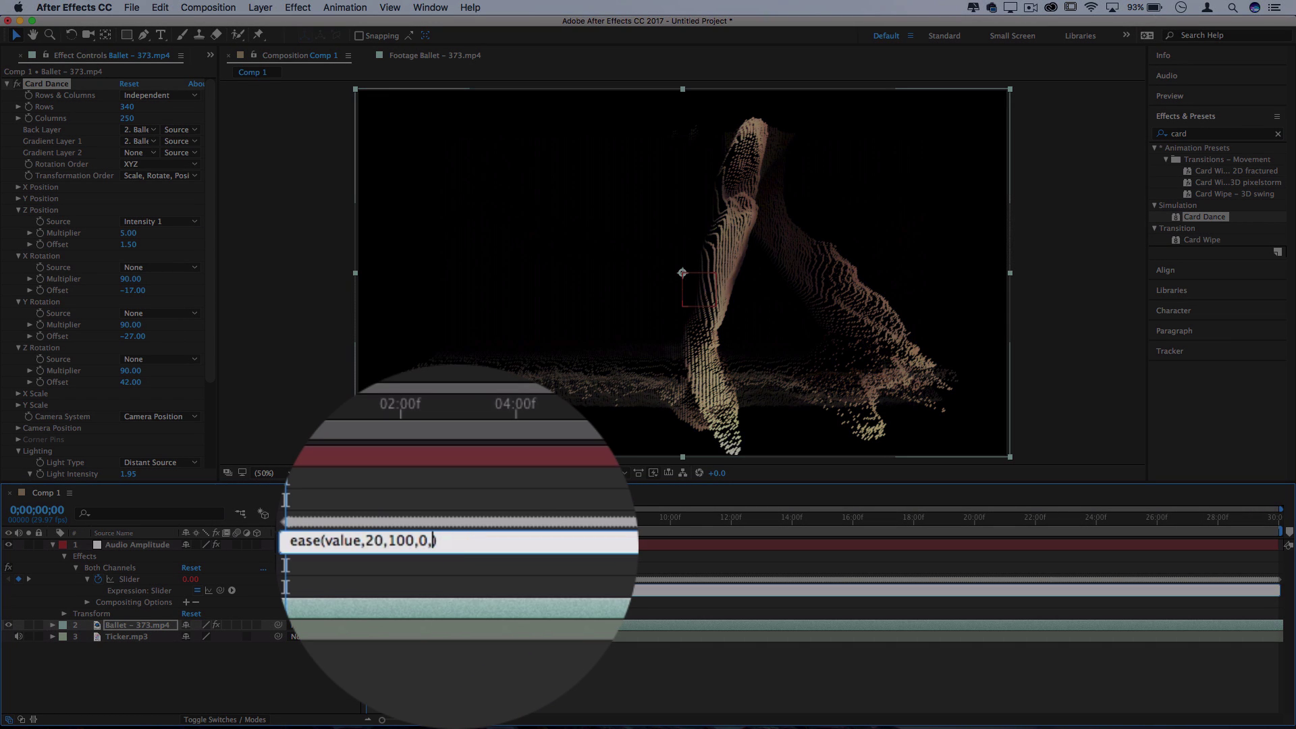
type("5")
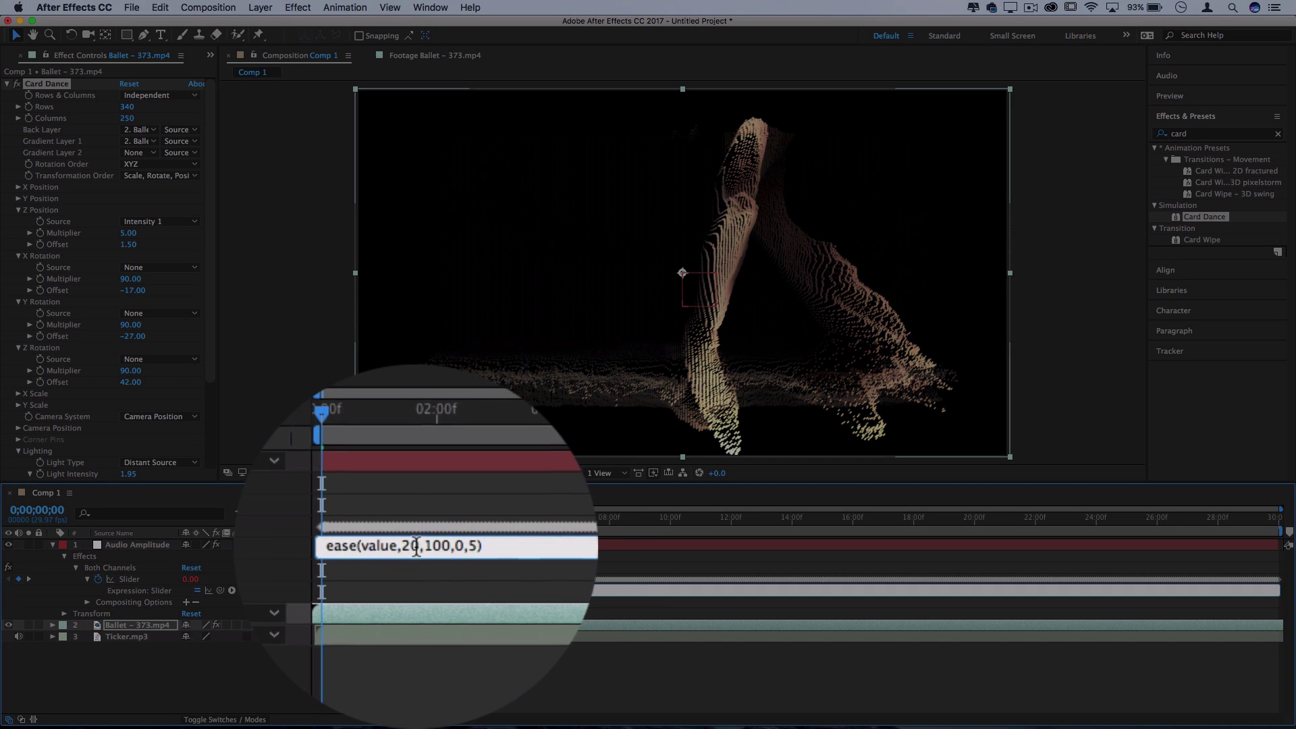
left_click(430, 548)
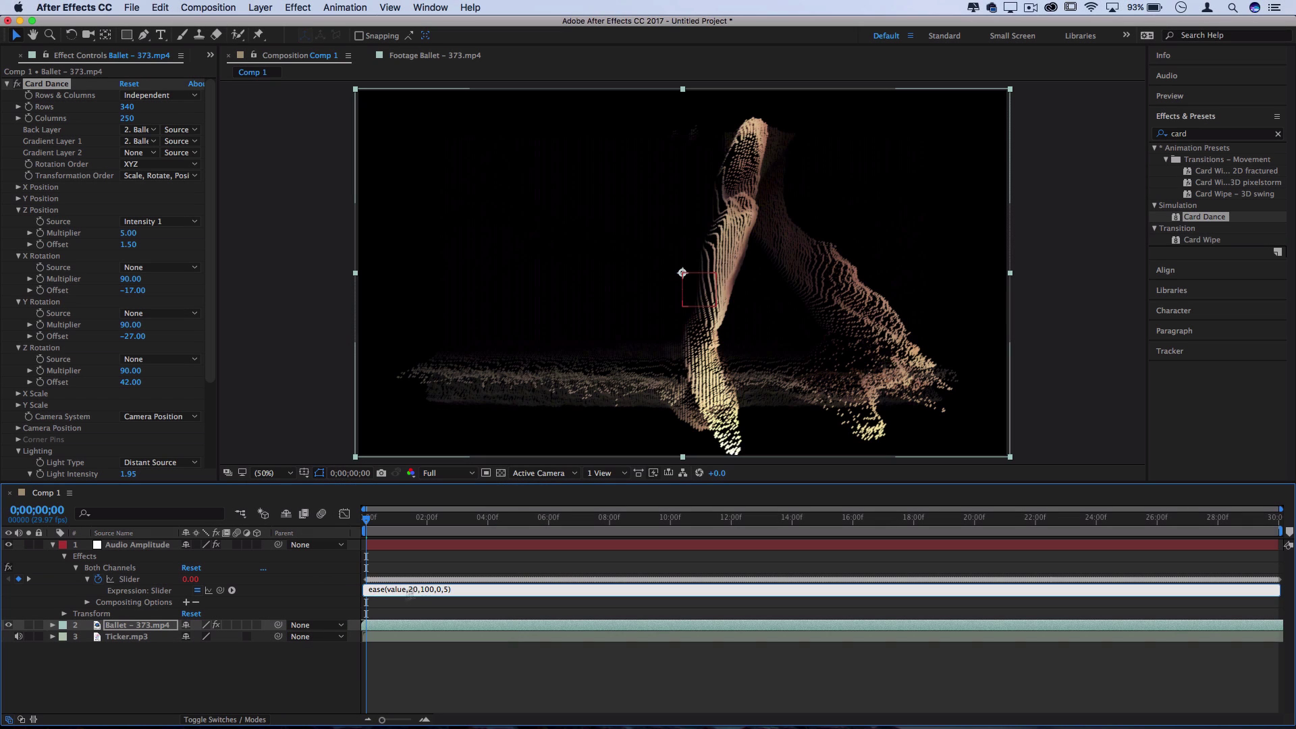
left_click(97, 498)
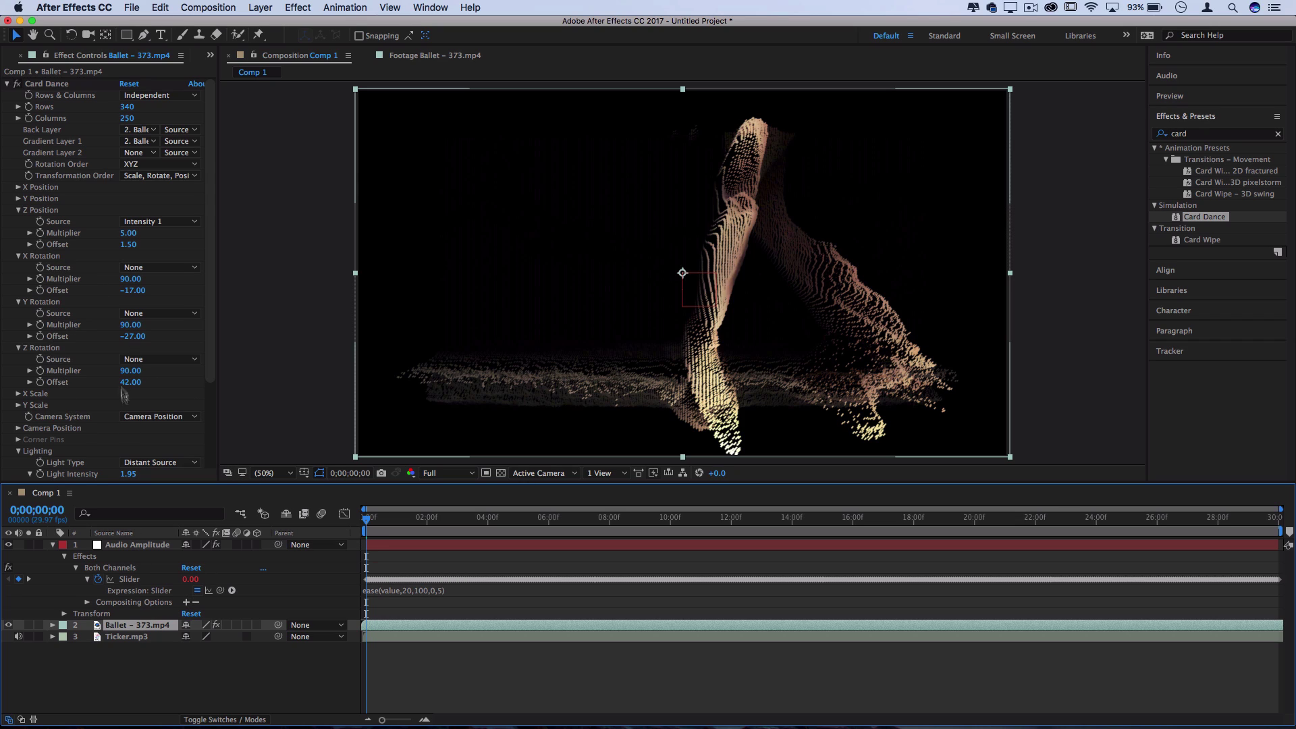
Add an expression to Card Dance's Z Position Multiplier on Ballet – 373.mp4, linking it to the Audio Amplitude layer's Both Channels Slider.
left_click(52, 214)
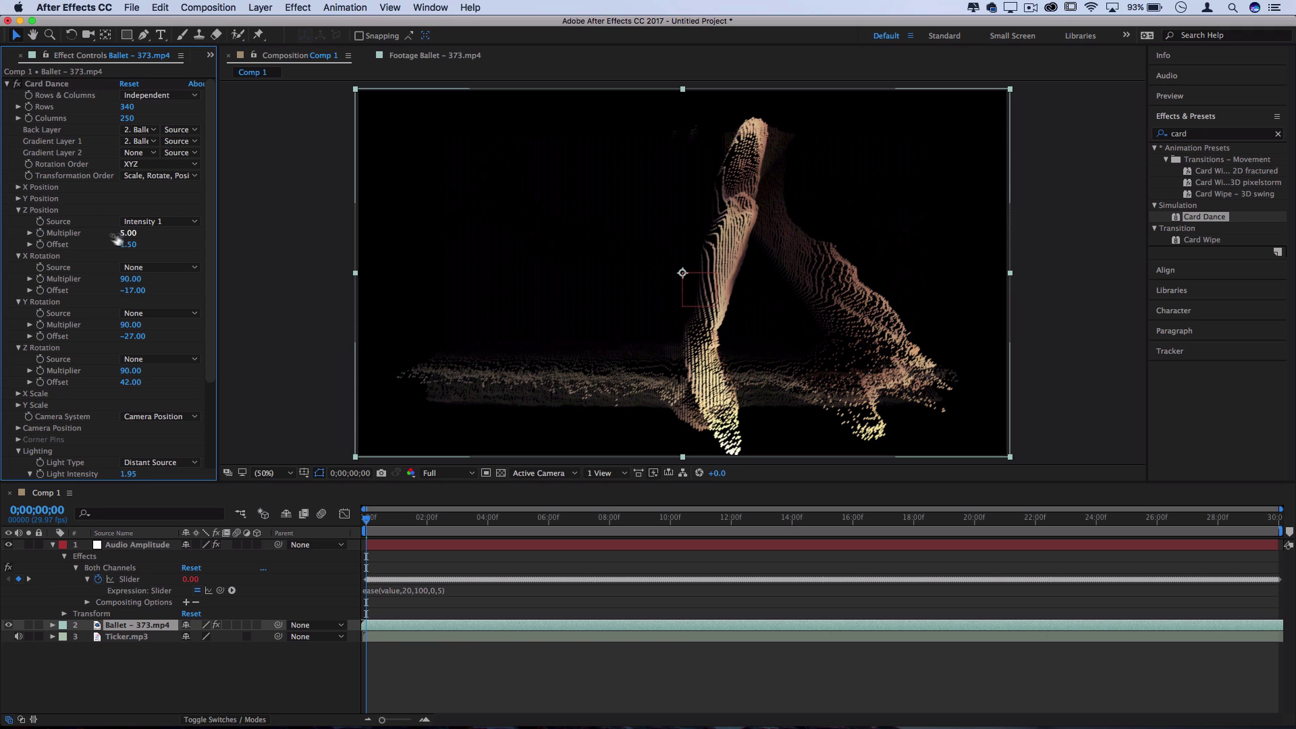
key("alt")
left_click(40, 233, "alt")
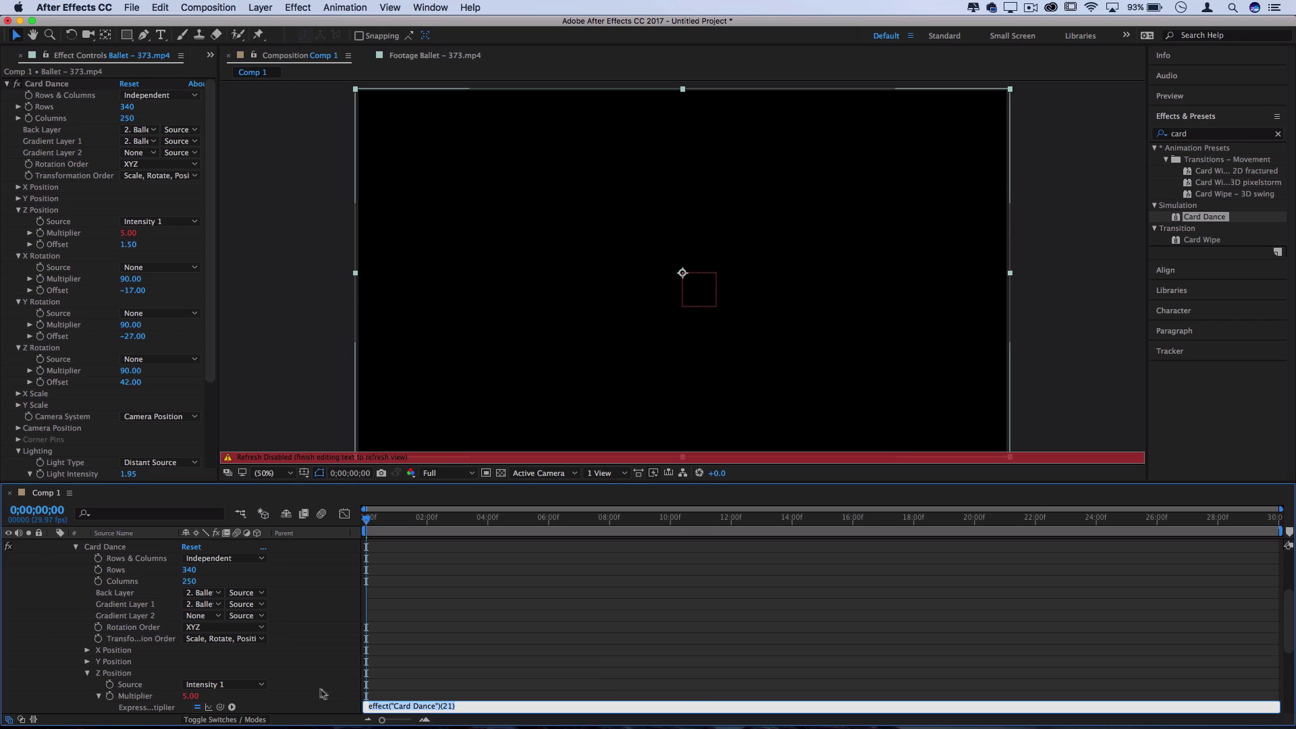
scroll(309, 684, "down", 3)
scroll(307, 684, "down", 1)
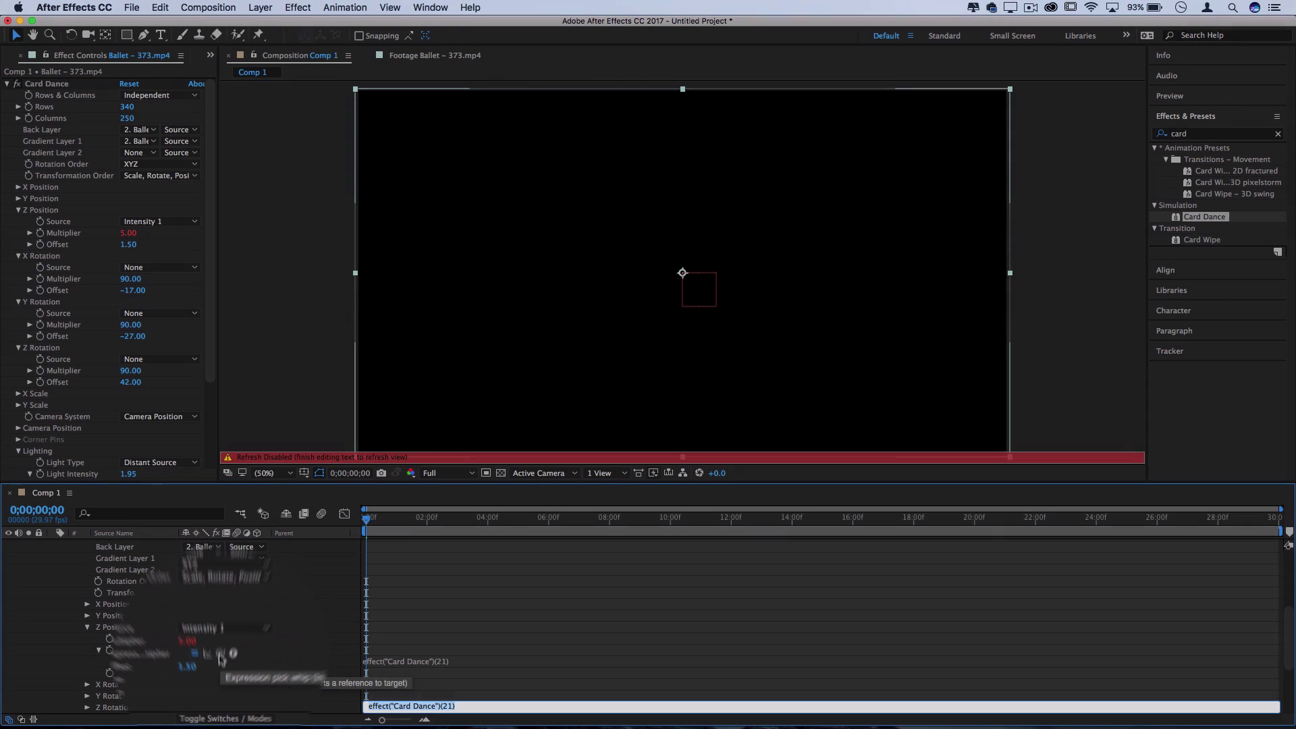
left_click_drag(220, 658, 135, 584)
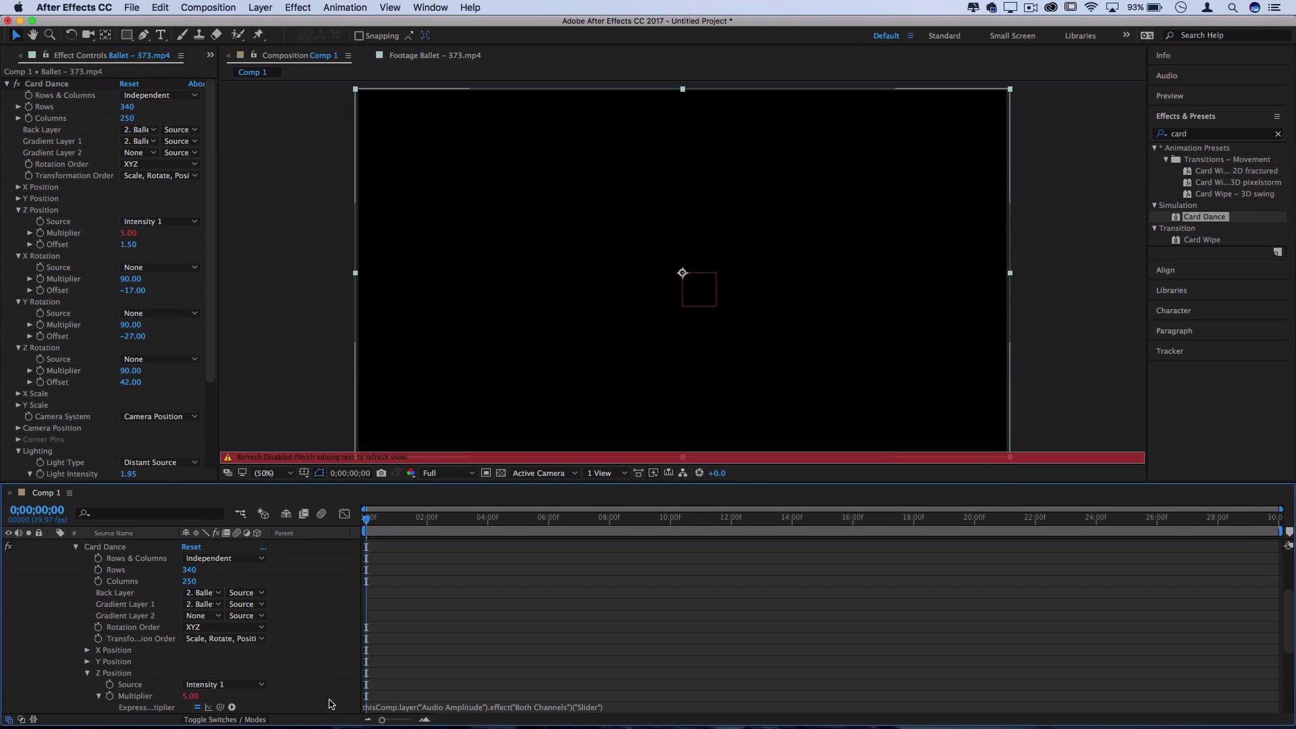
left_click(303, 706)
scroll(318, 689, "up", 3)
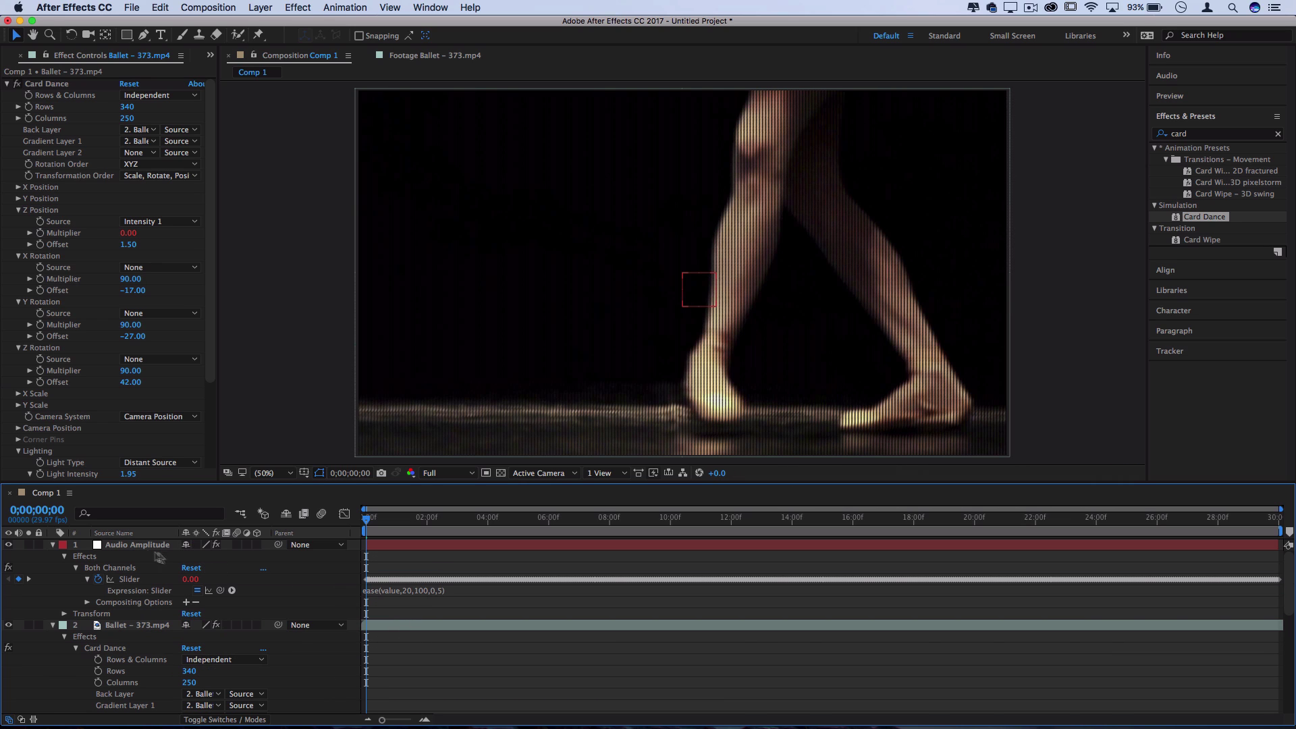
Preview the linked Card Dance effect from 0;00;14;05, then move the playhead to 0;00;17;07.
left_click(797, 518)
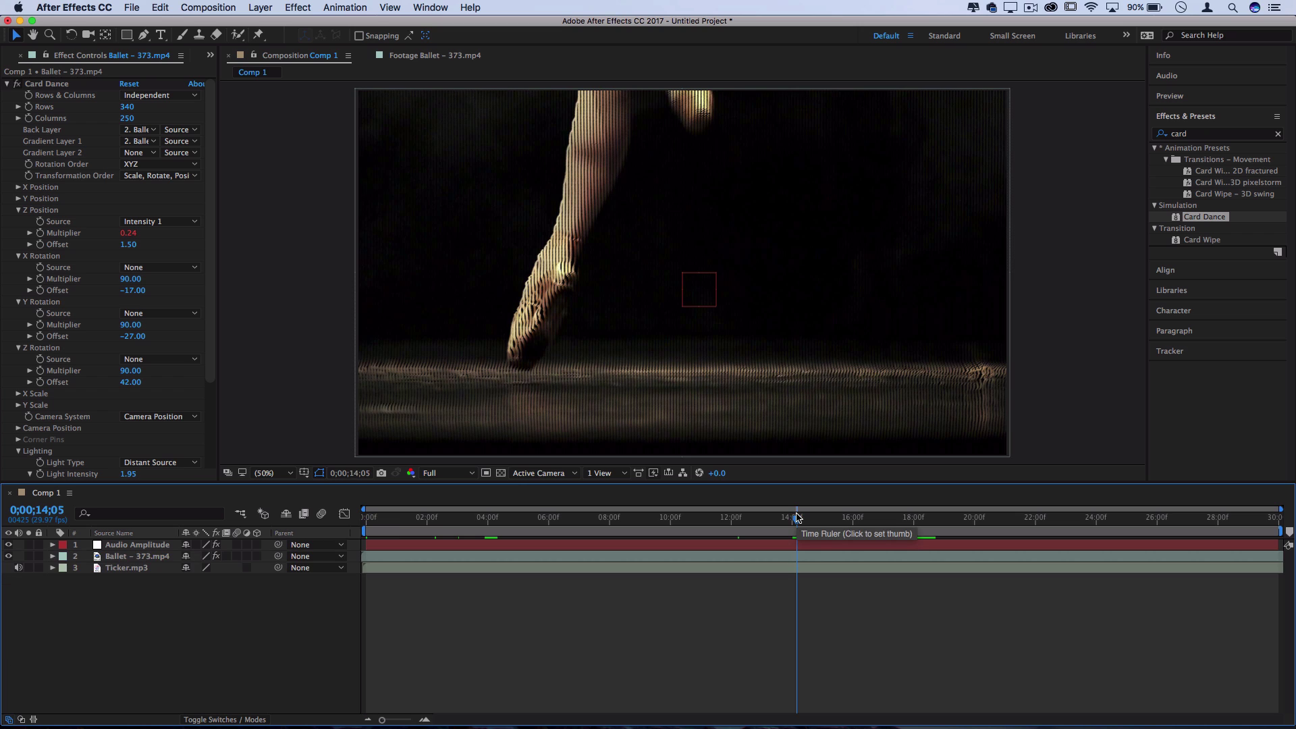
key("space")
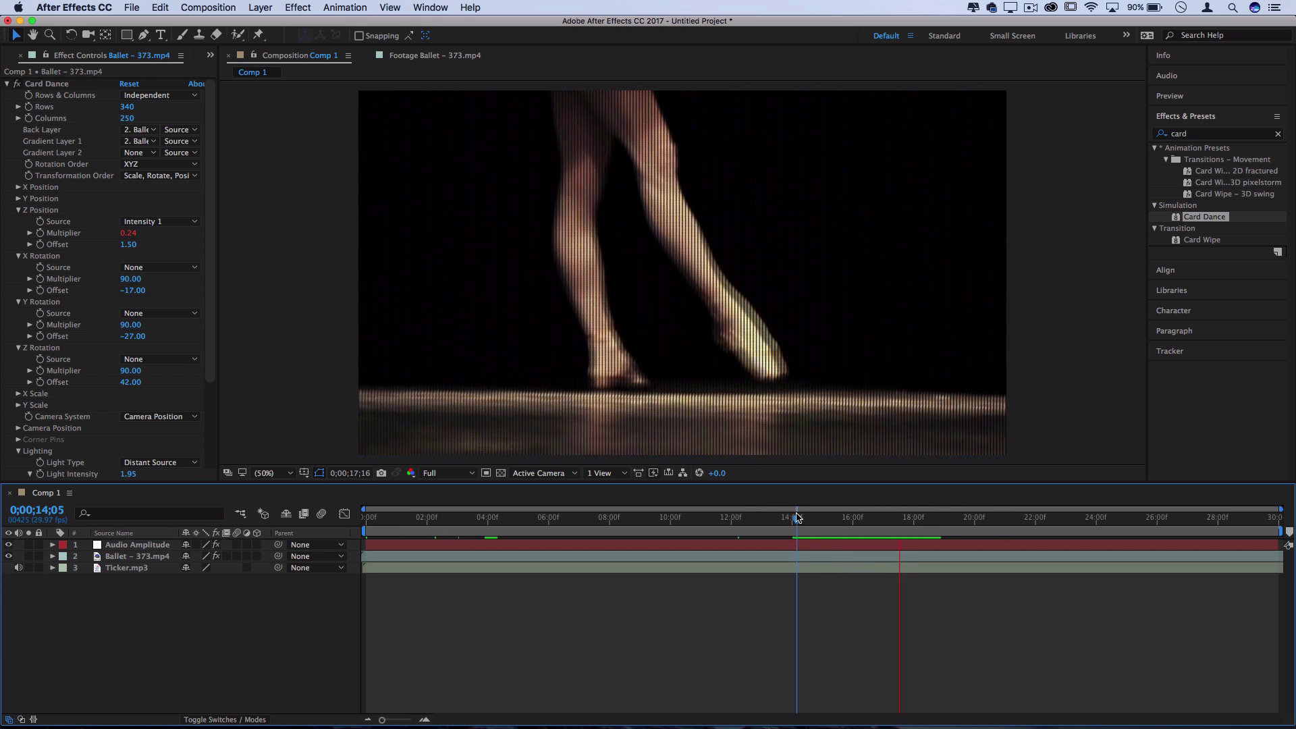
key("space")
left_click(881, 518)
left_click_drag(880, 517, 891, 517)
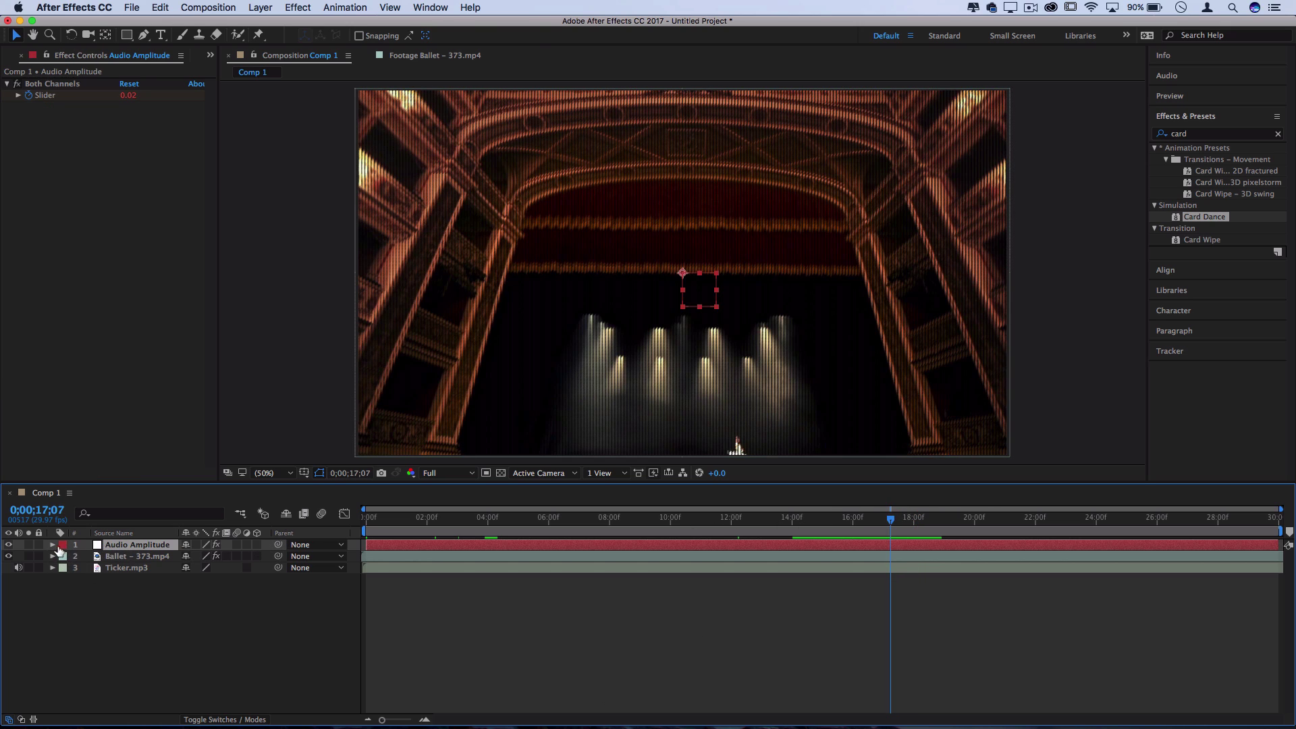
Examine the Both Channels Slider curve in the Graph Editor around 0;00;17;07, comparing its low point with the peak.
left_click(53, 544)
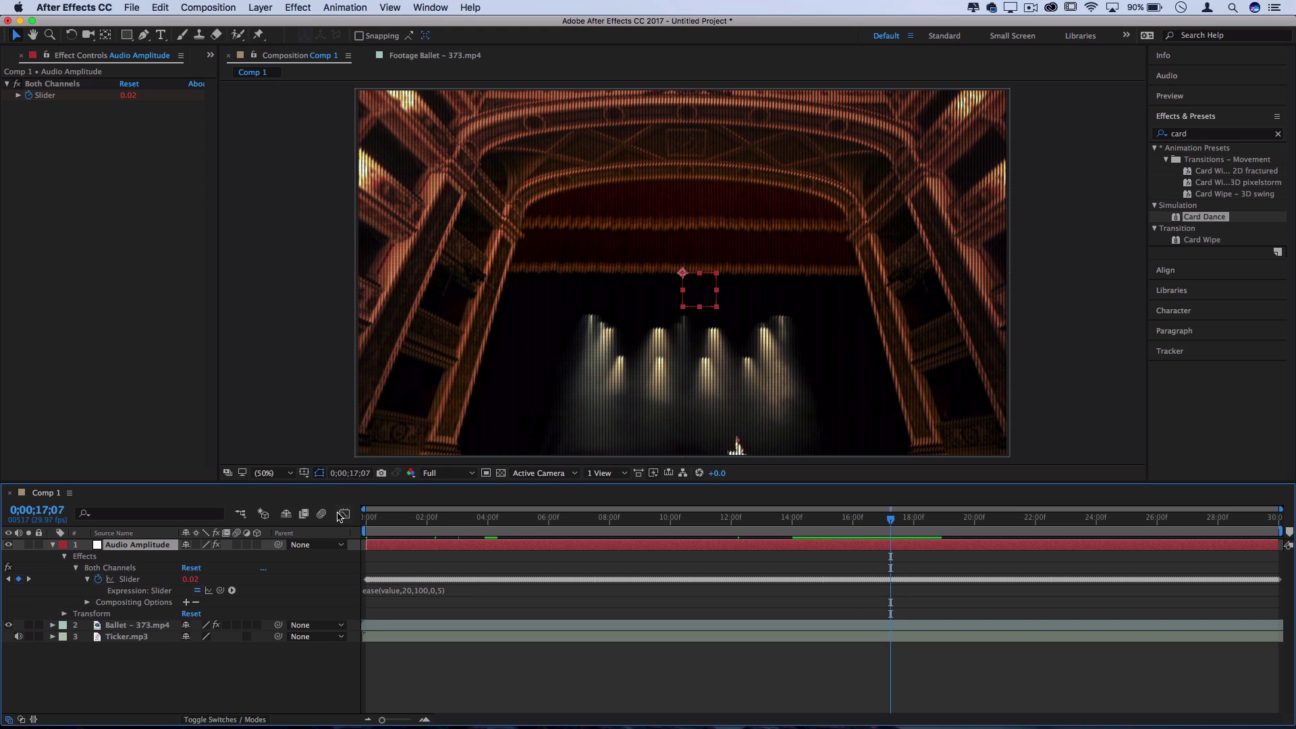
left_click(343, 515)
left_click(343, 515)
left_click(130, 580)
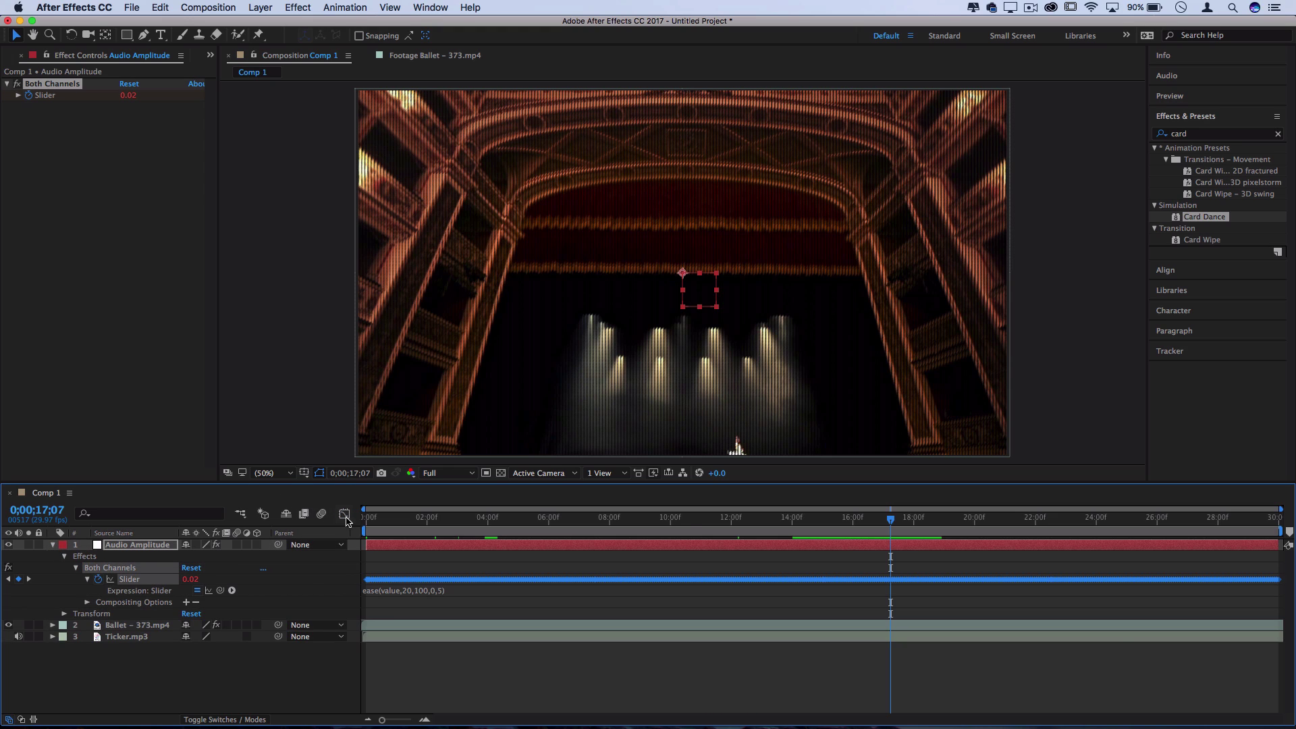
left_click(345, 517)
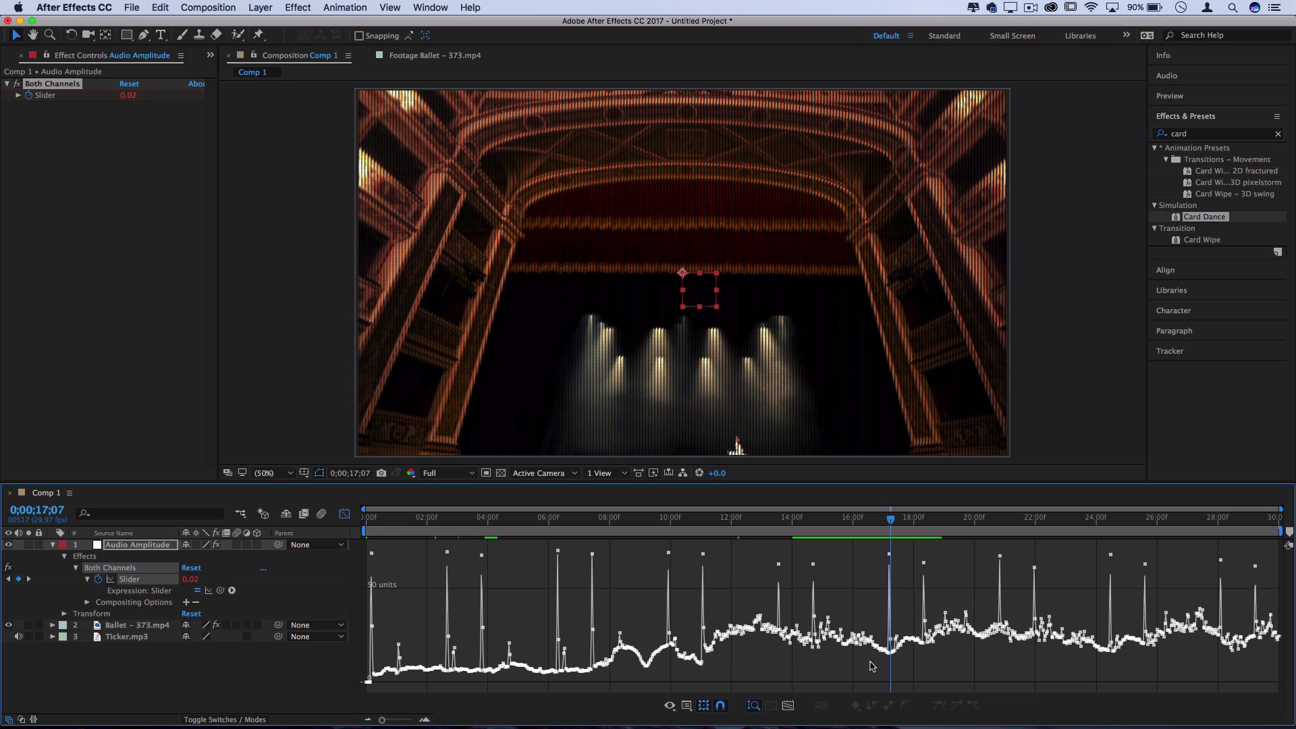
mouse_move(891, 650)
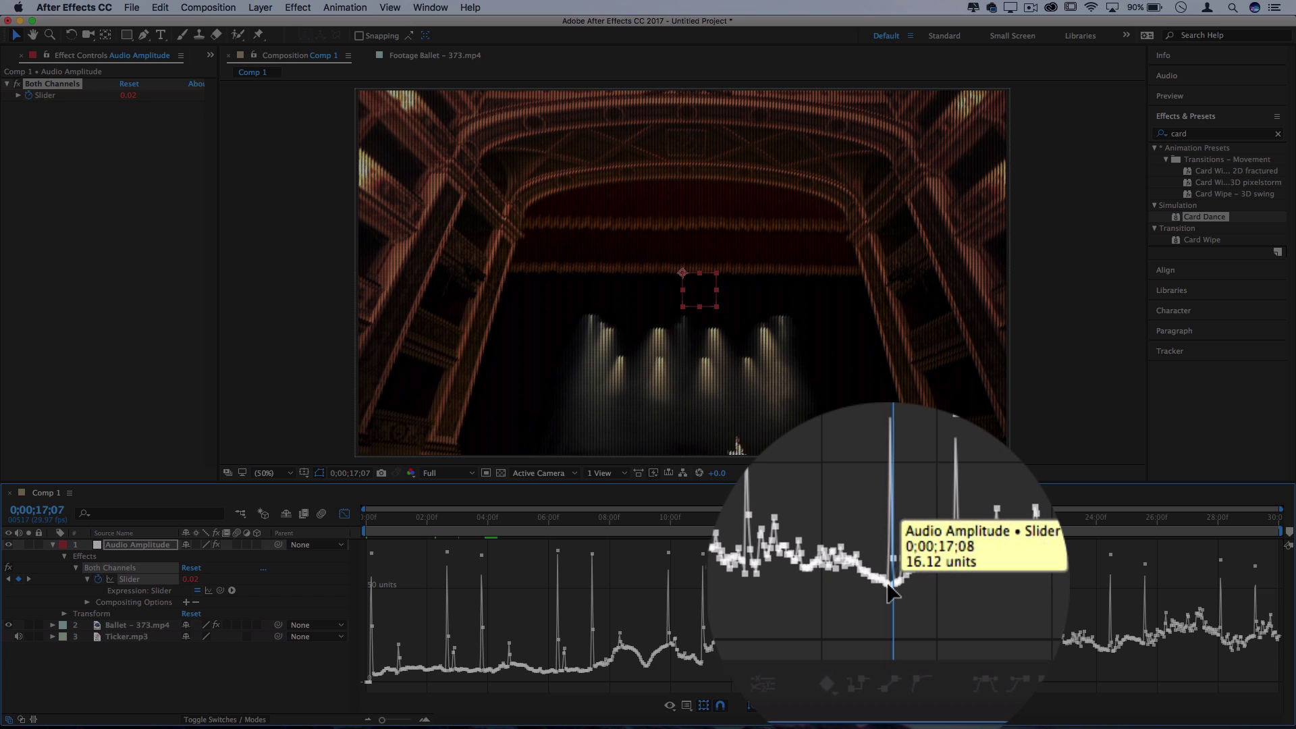
mouse_move(889, 549)
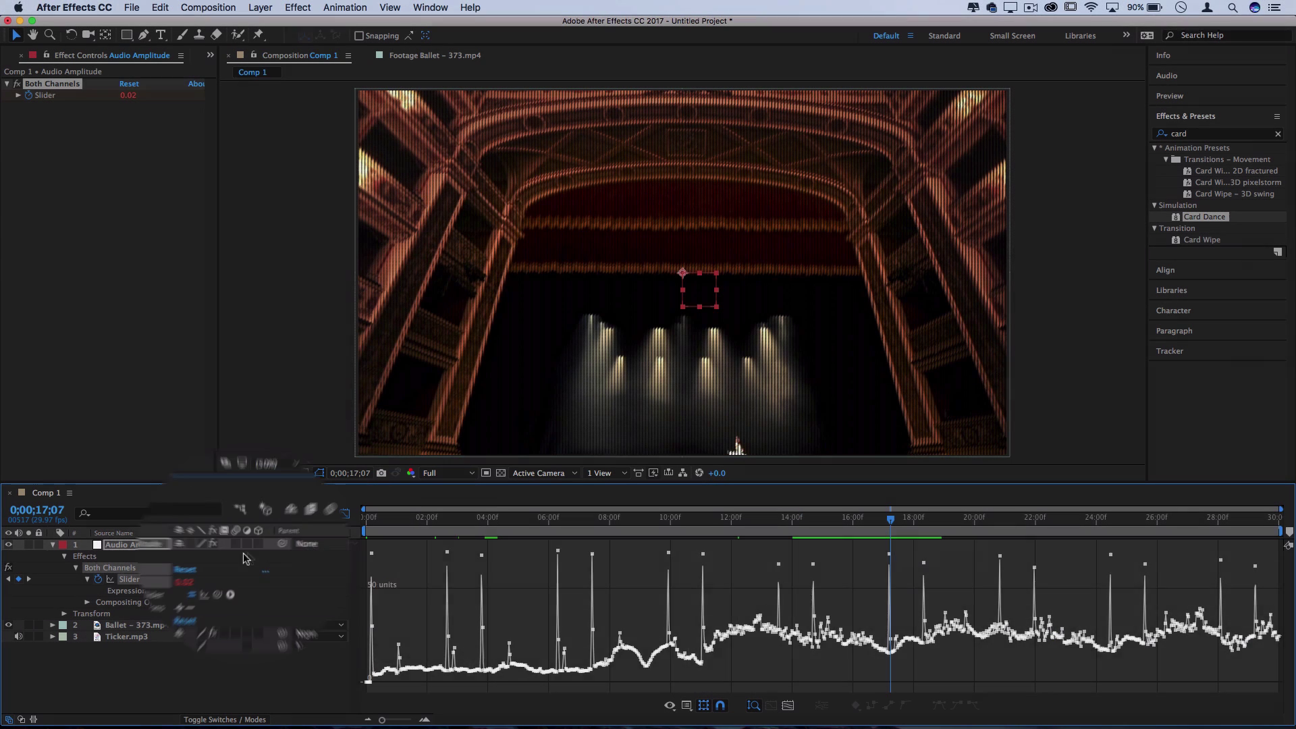
left_click(345, 514)
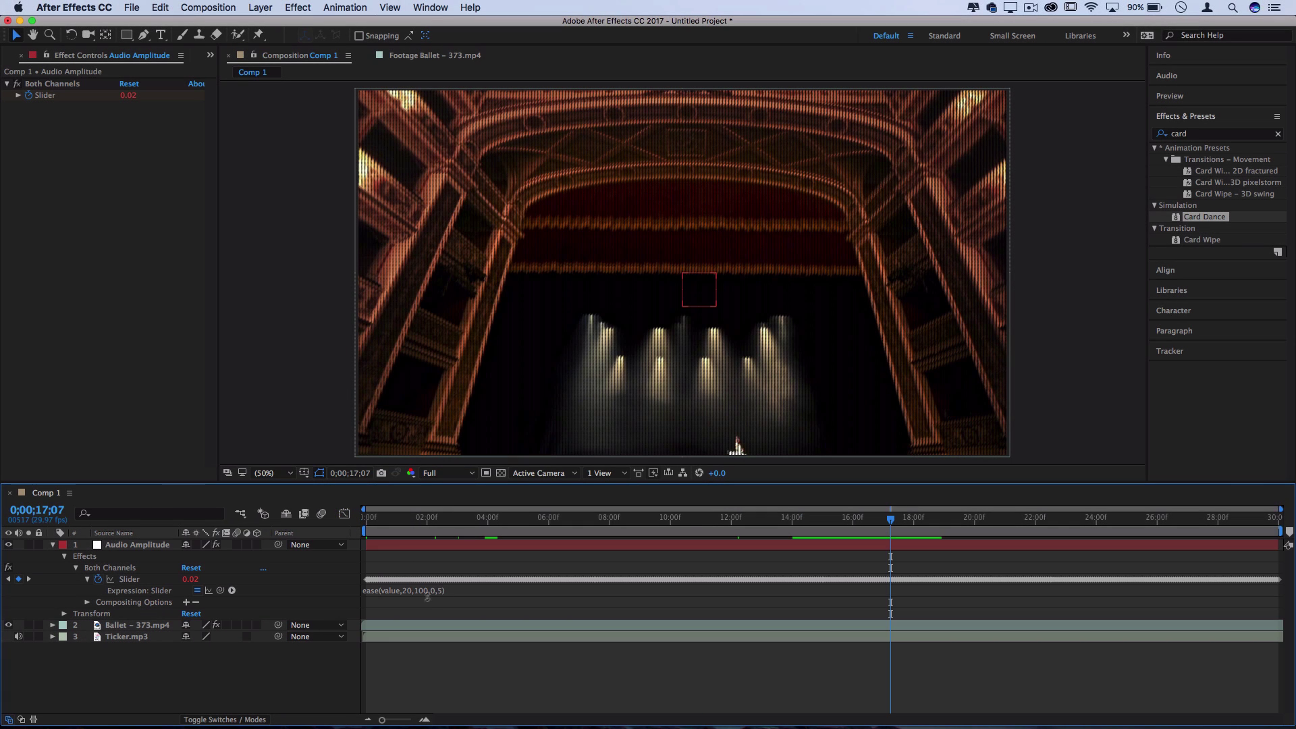
Set the input minimum to 10 and the input maximum to 80 in the Slider's ease expression.
left_click(398, 591)
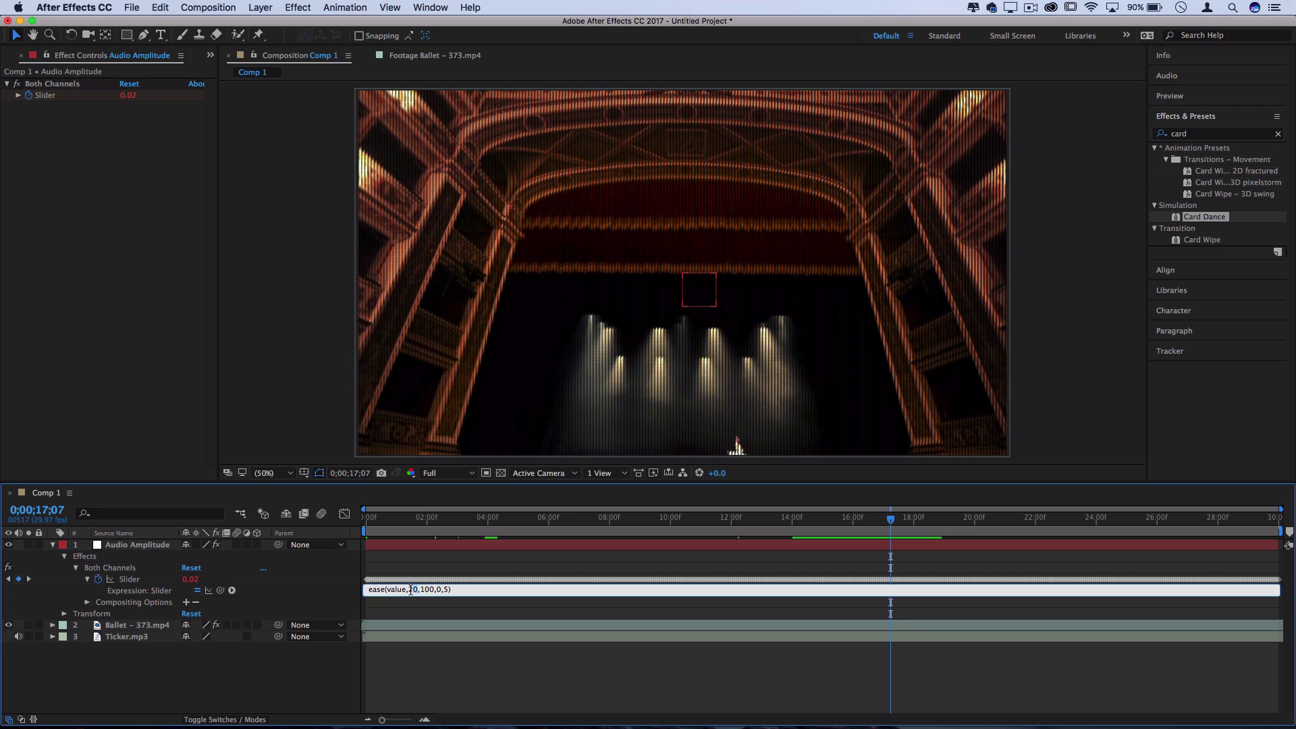
key("BackSpace")
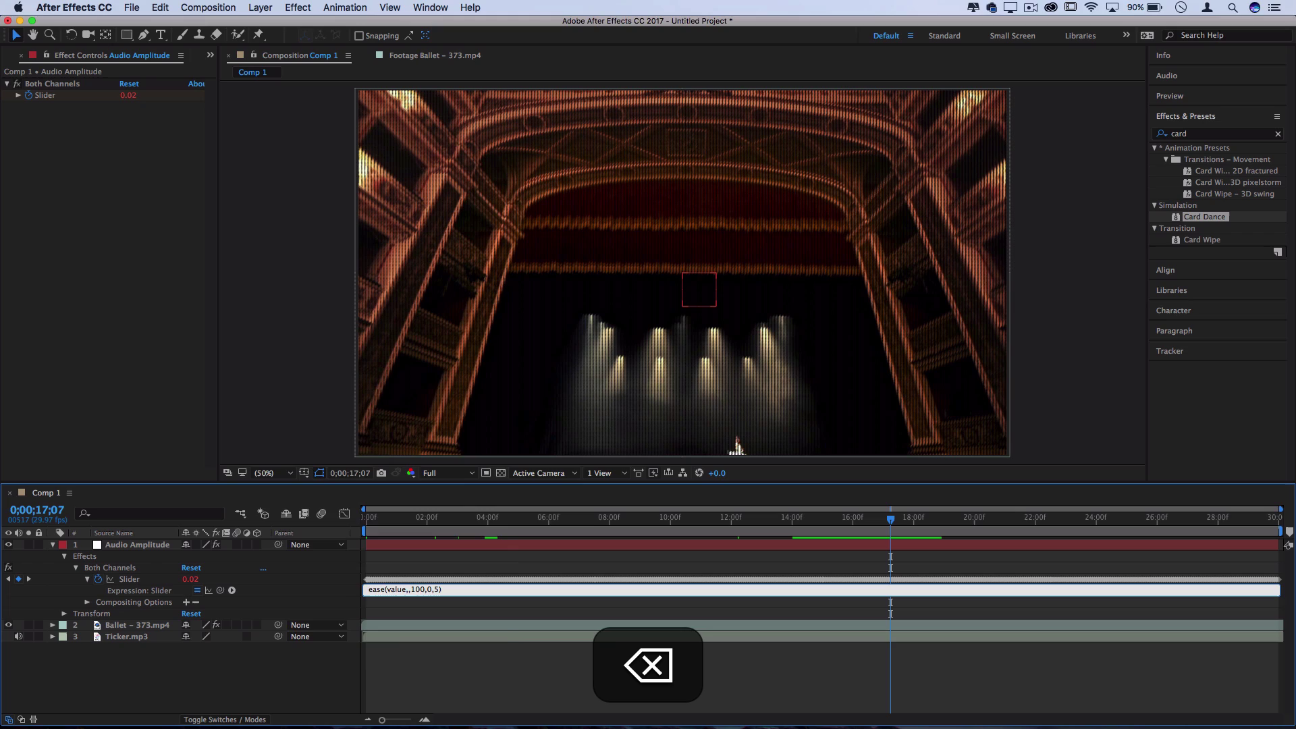
type("10")
key("Right")
key("Right")
key("BackSpace")
key("BackSpace")
key("BackSpace")
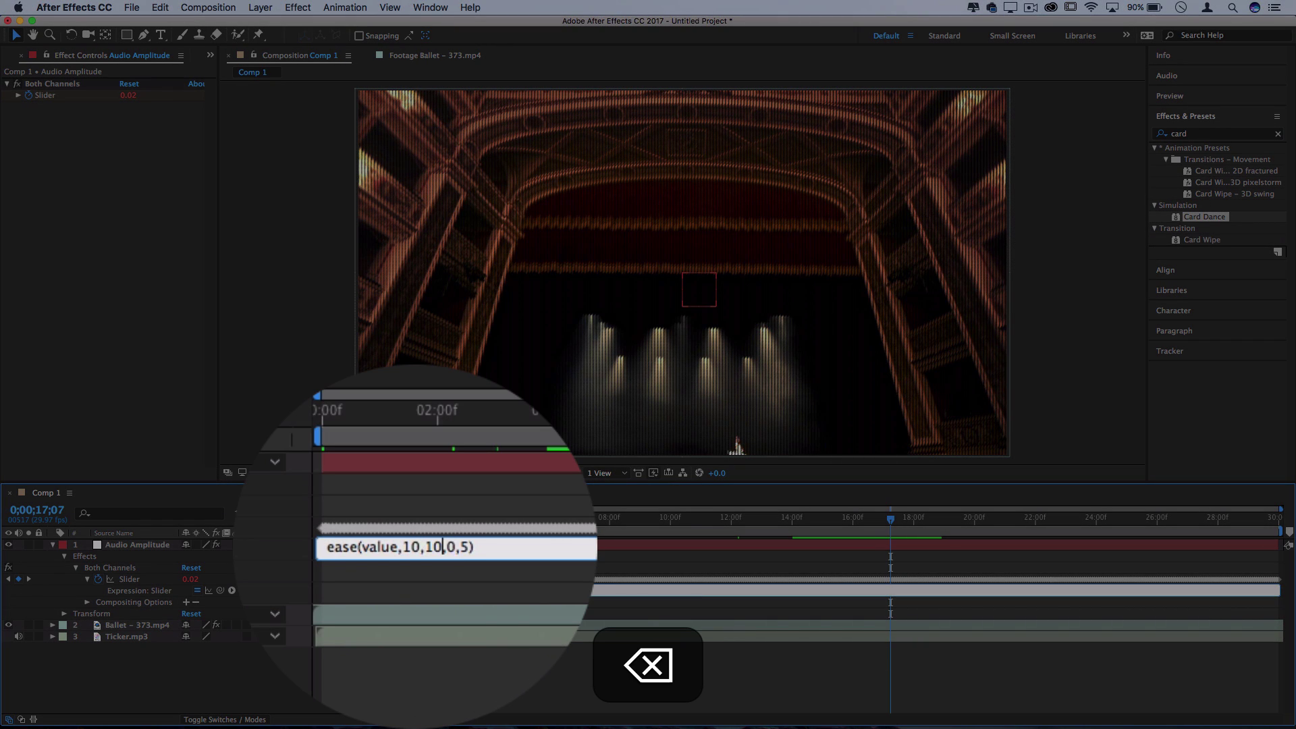
type("80,")
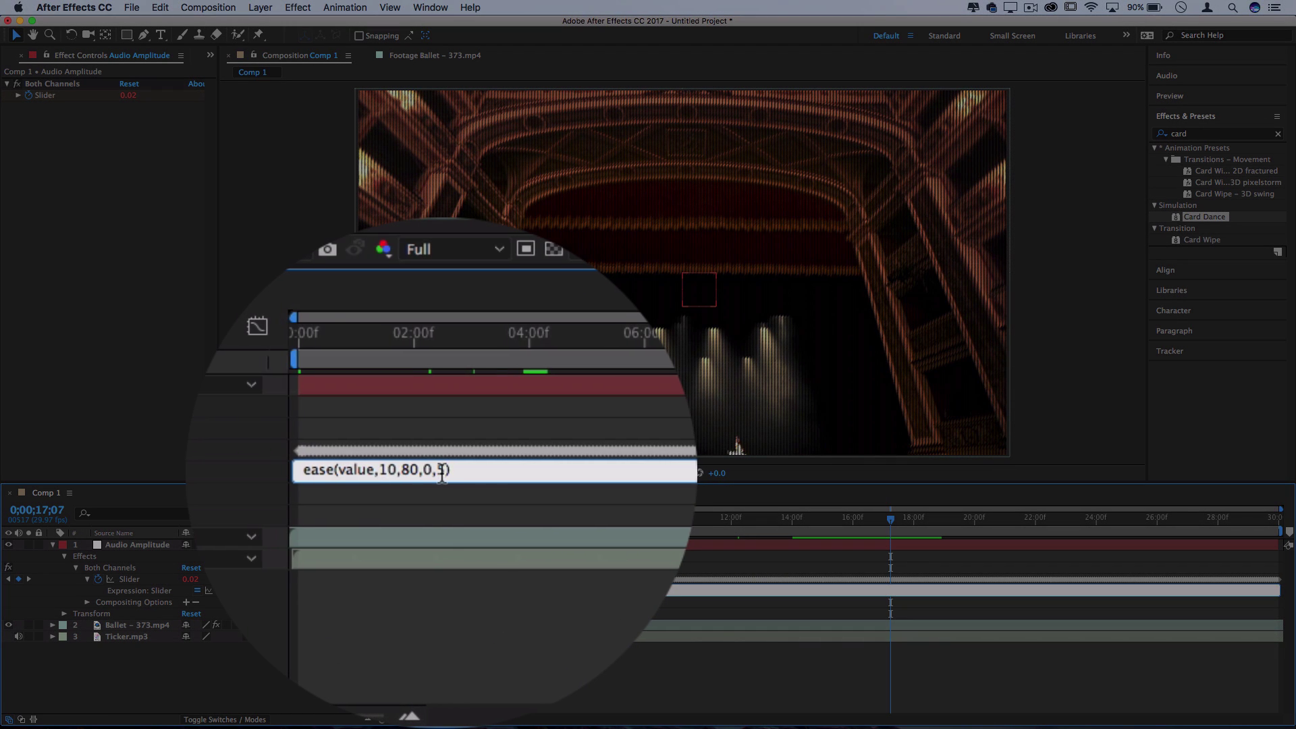
Set the output maximum in the Slider expression to 8, making it ease(value,10,80,0,8), and apply it.
left_click(444, 550)
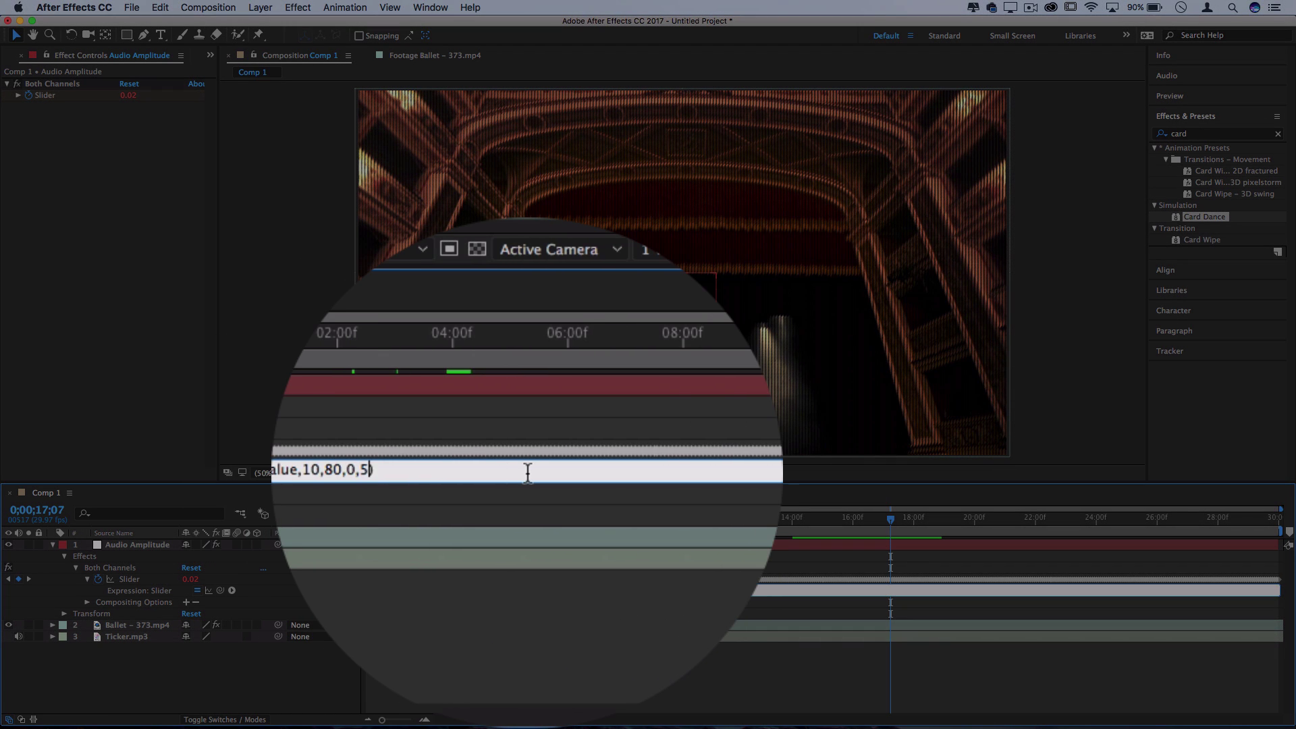
key("BackSpace")
type("8")
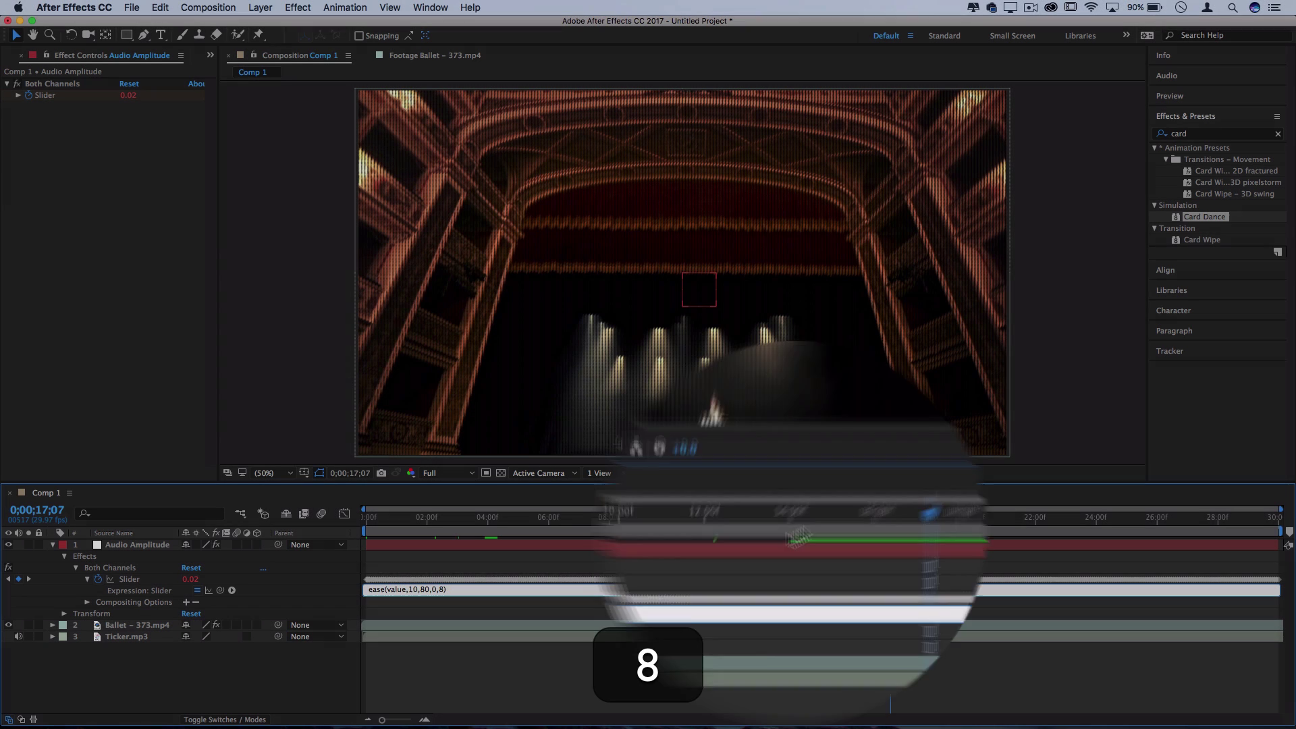
left_click(797, 518)
Preview the audio-reactive effect with the revised expression from about 14 seconds, replaying it to judge the motion.
key("space")
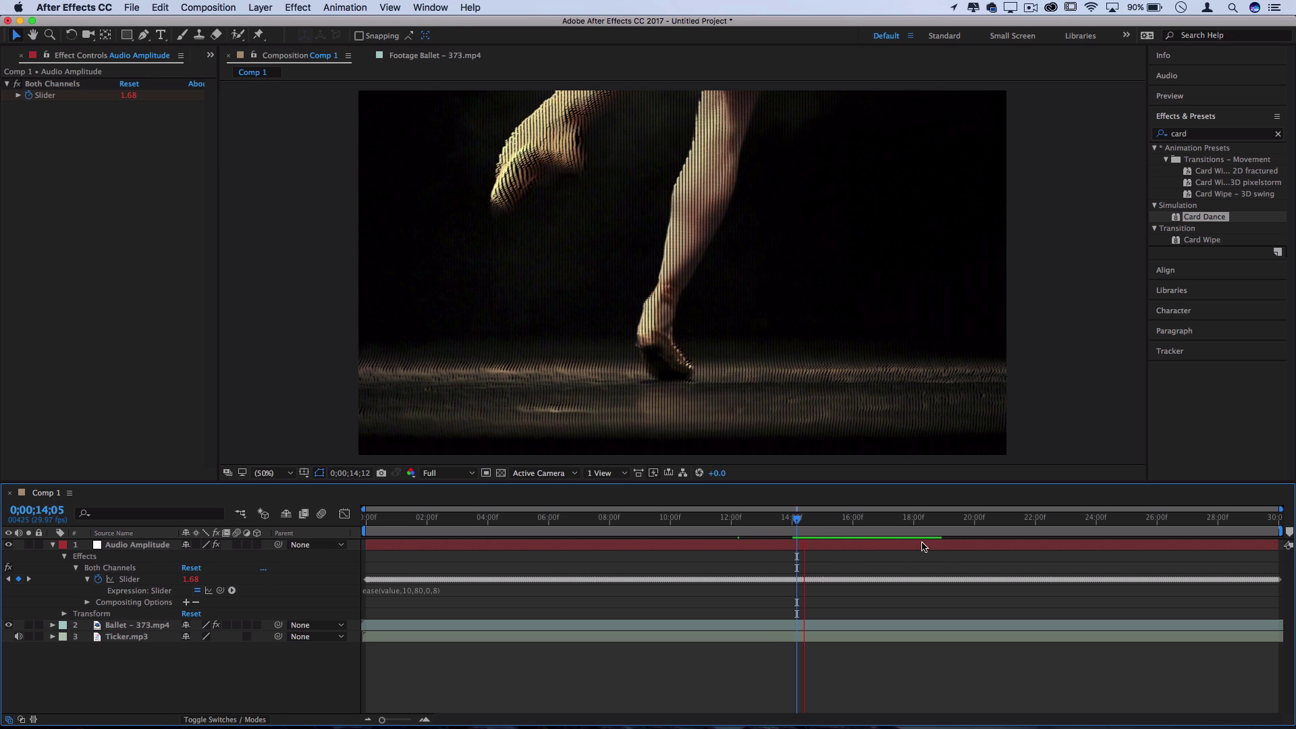
left_click(802, 519)
key("space")
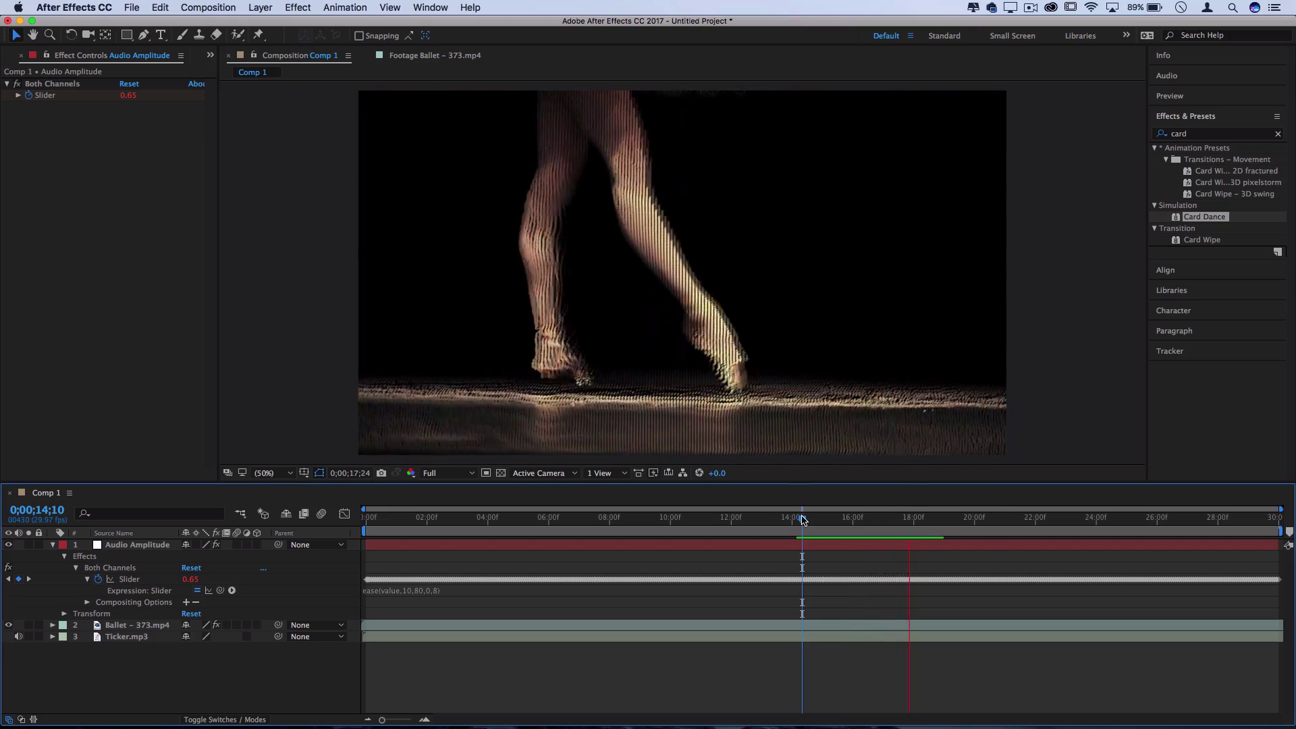
key("space")
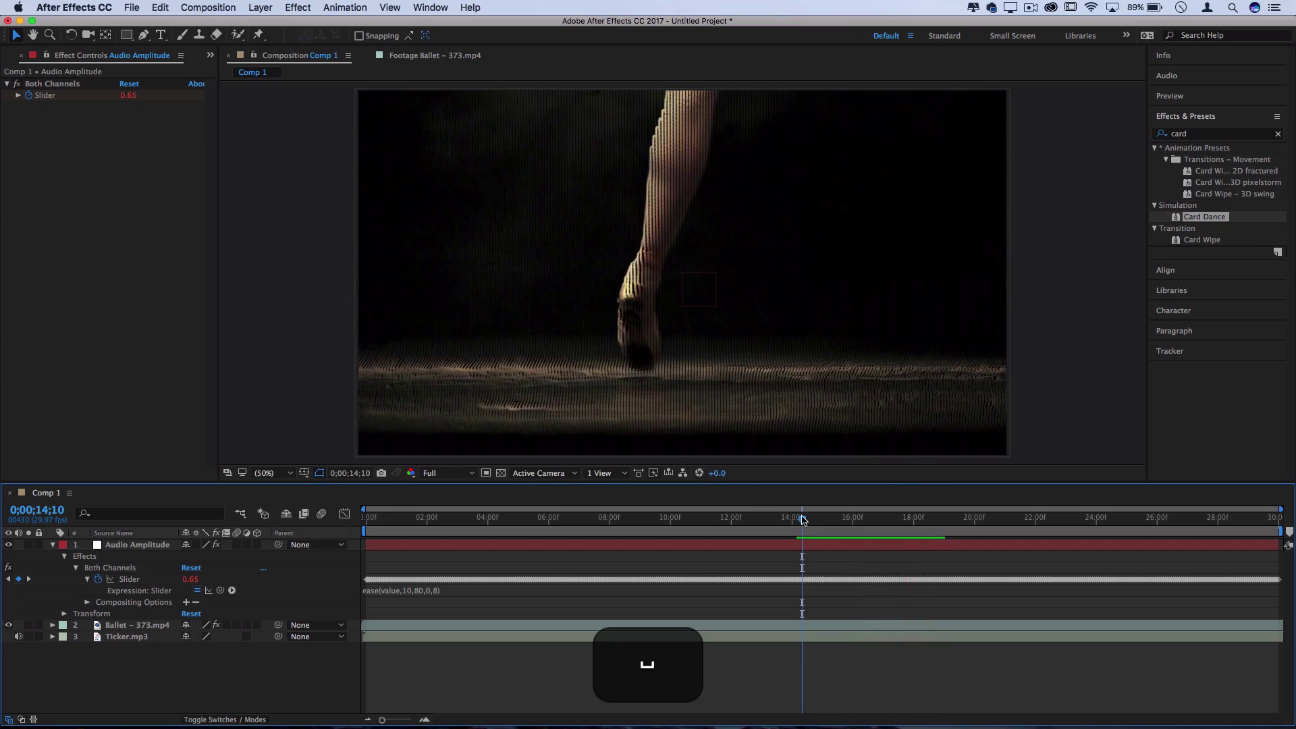
key("space")
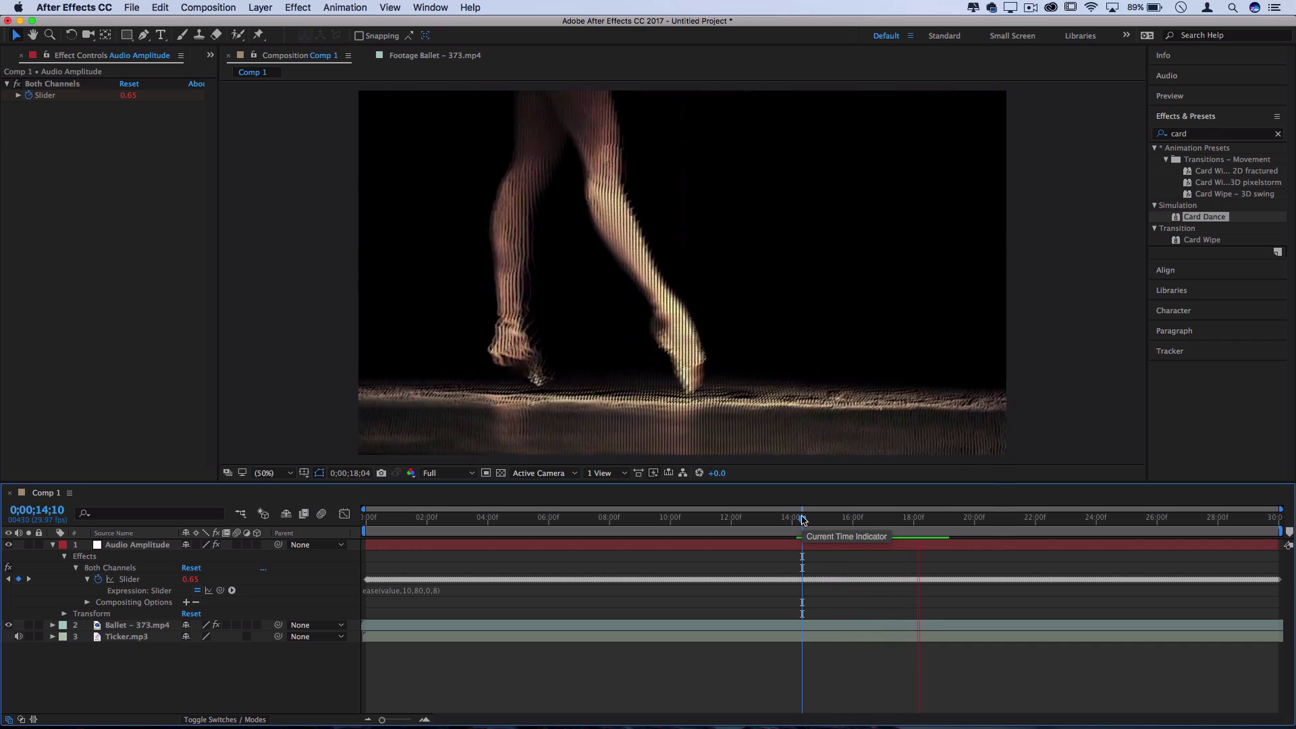
key("space")
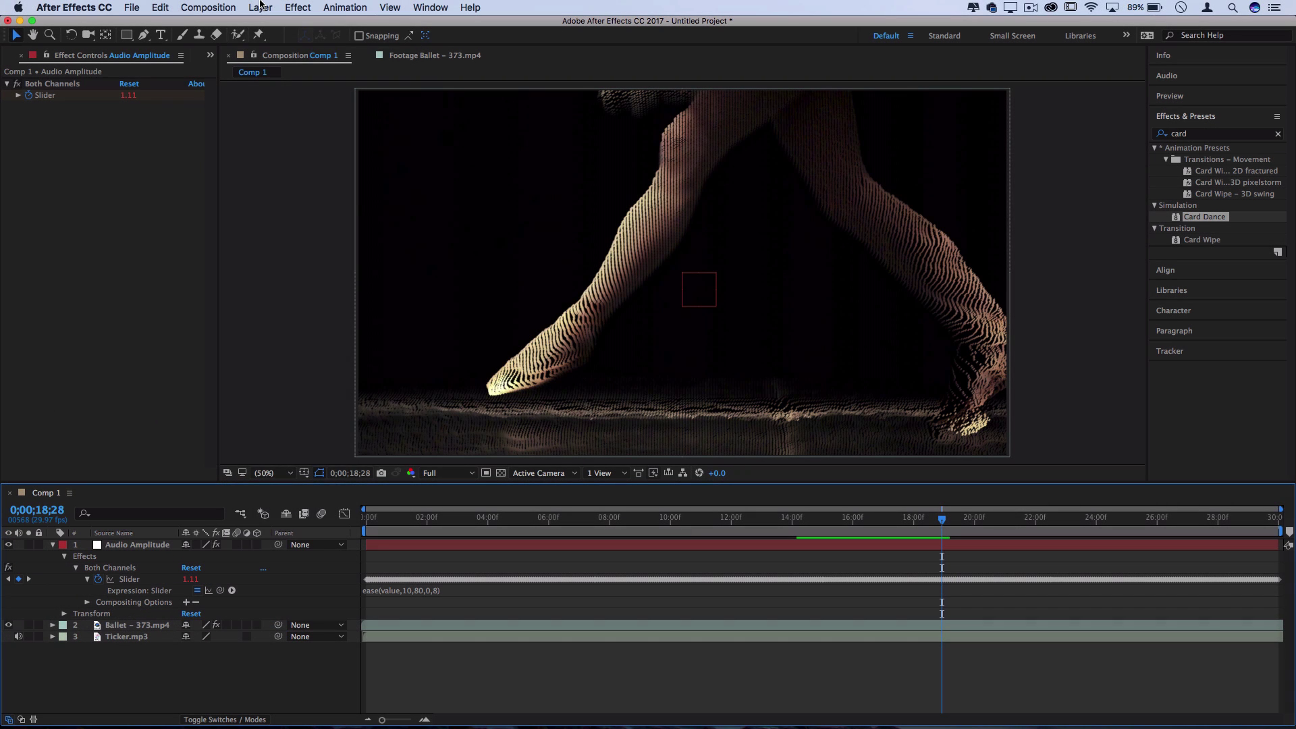
Create a new adjustment layer above the Audio Amplitude layer and keep it selected.
left_click(260, 8)
mouse_move(283, 23)
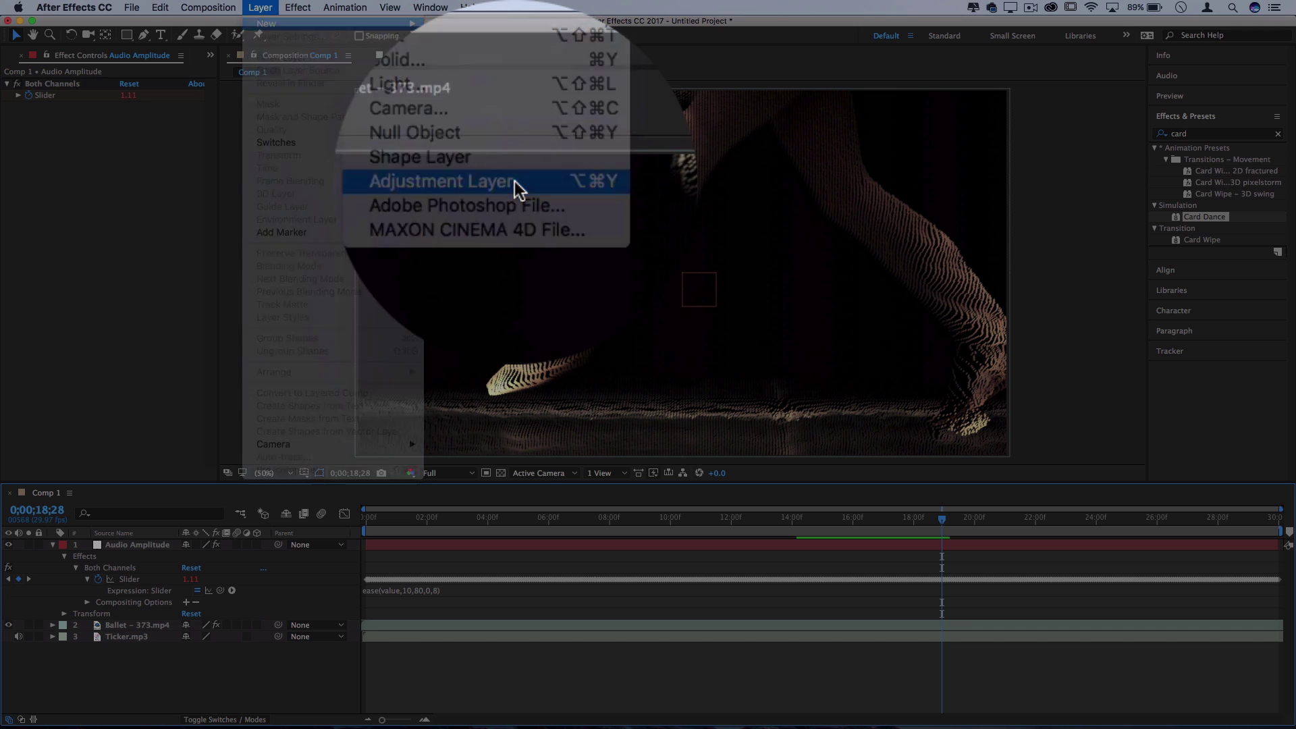
left_click(517, 187)
key("Return")
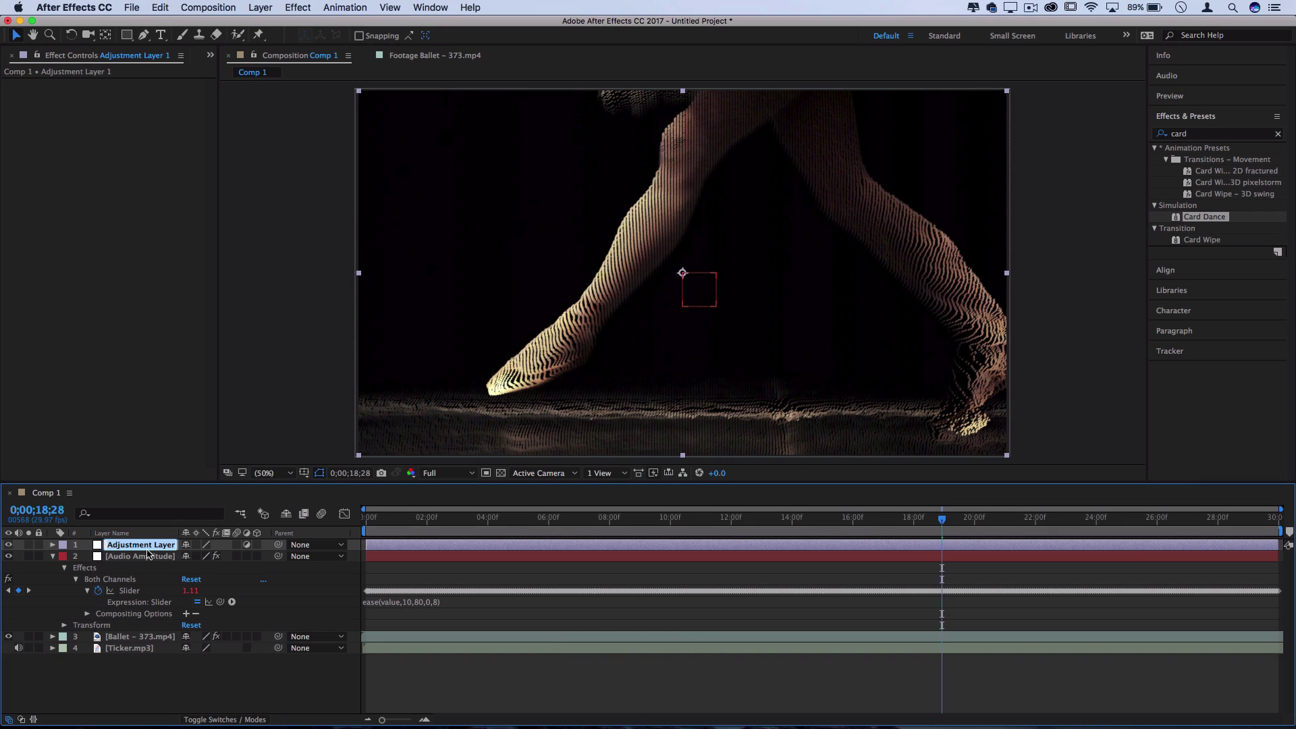
left_click(118, 557)
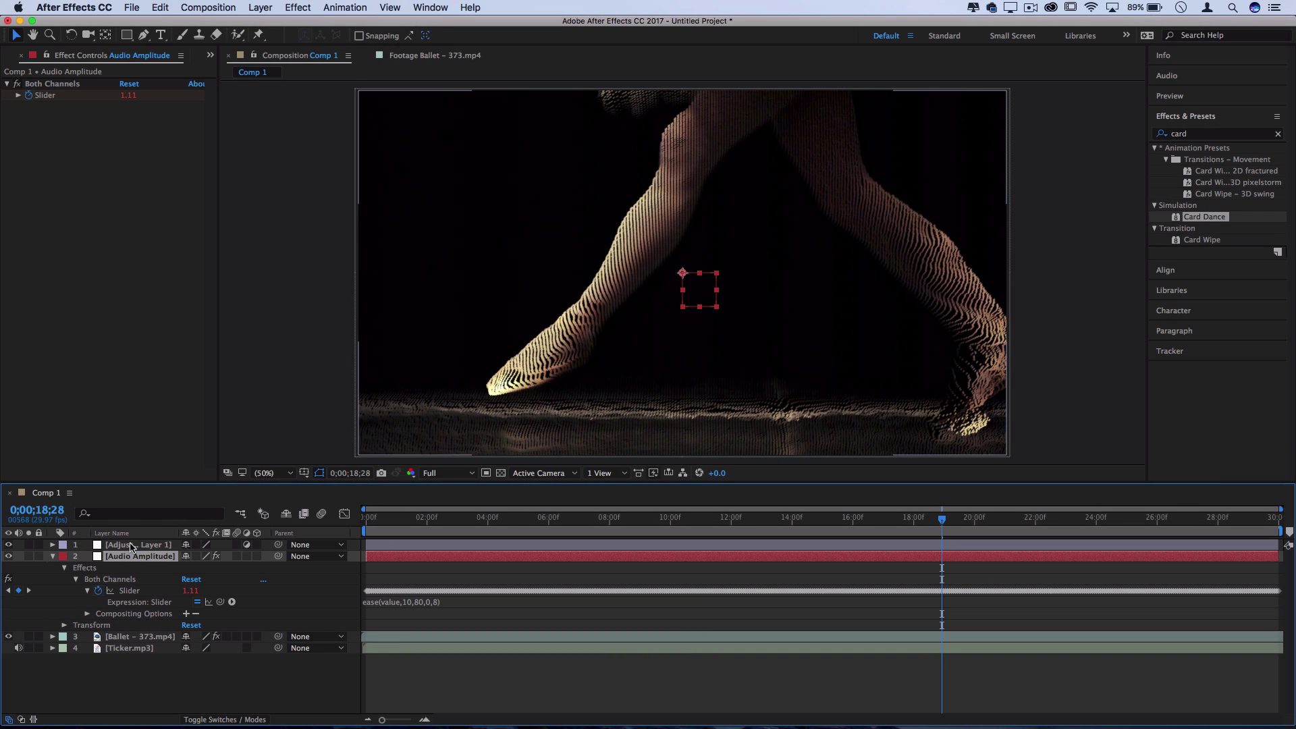
left_click(131, 545)
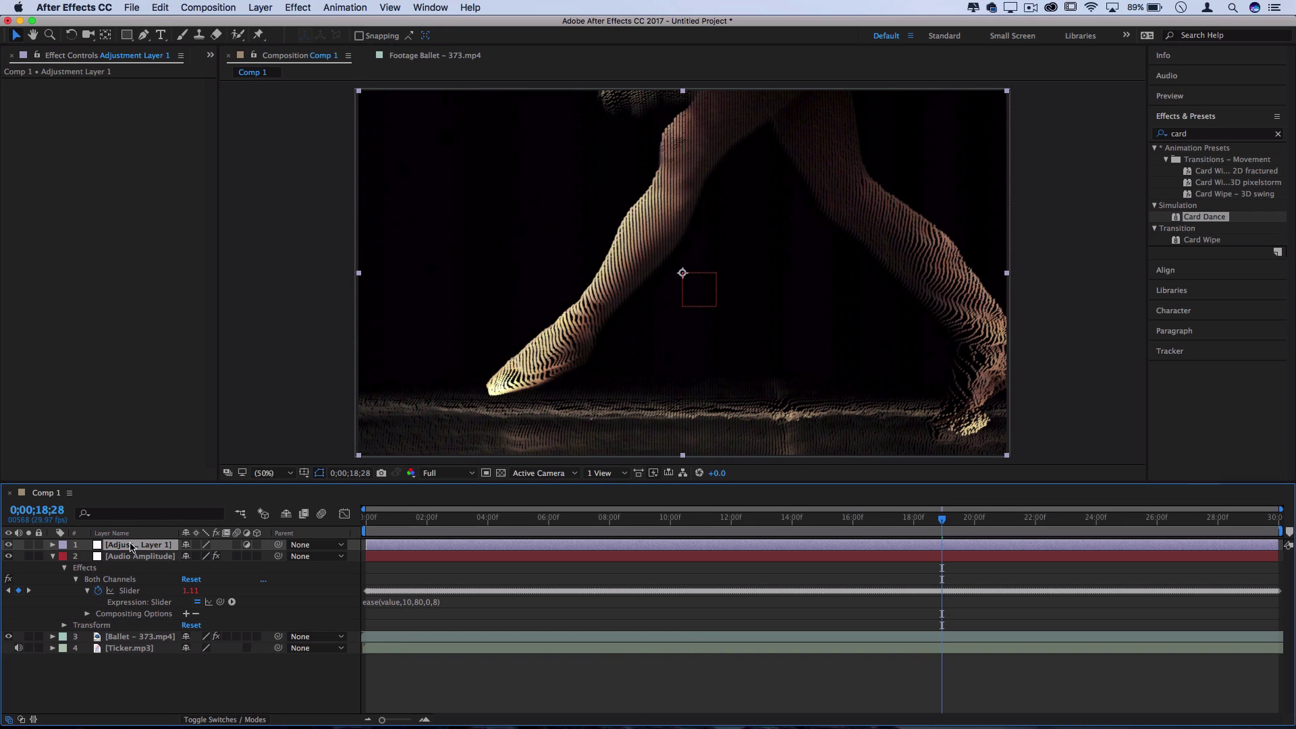
Find the Tint effect by searching for "tint" and apply it to the adjustment layer.
left_click(1215, 136)
type("tint")
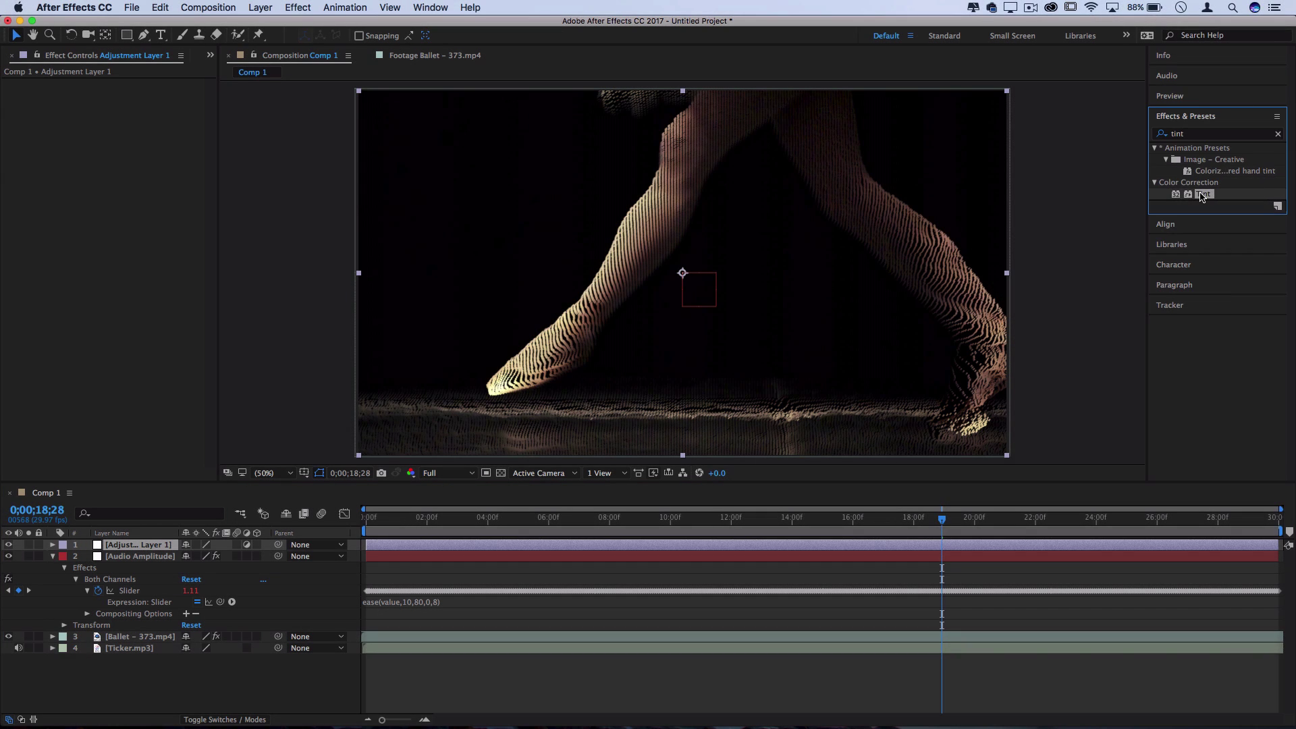
left_click(1203, 193)
left_click_drag(1206, 196, 149, 544)
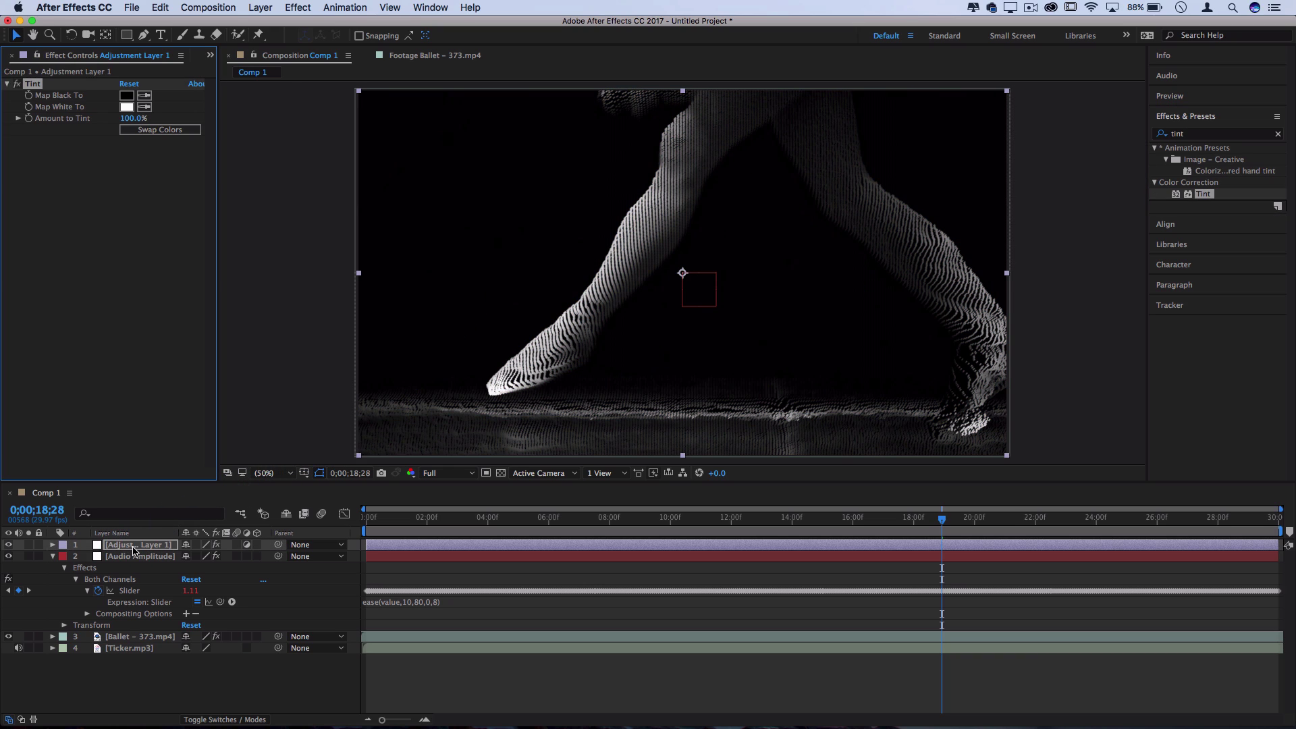
Map the Tint effect's black to a very dark blue and its white to red FF1010.
left_click(126, 96)
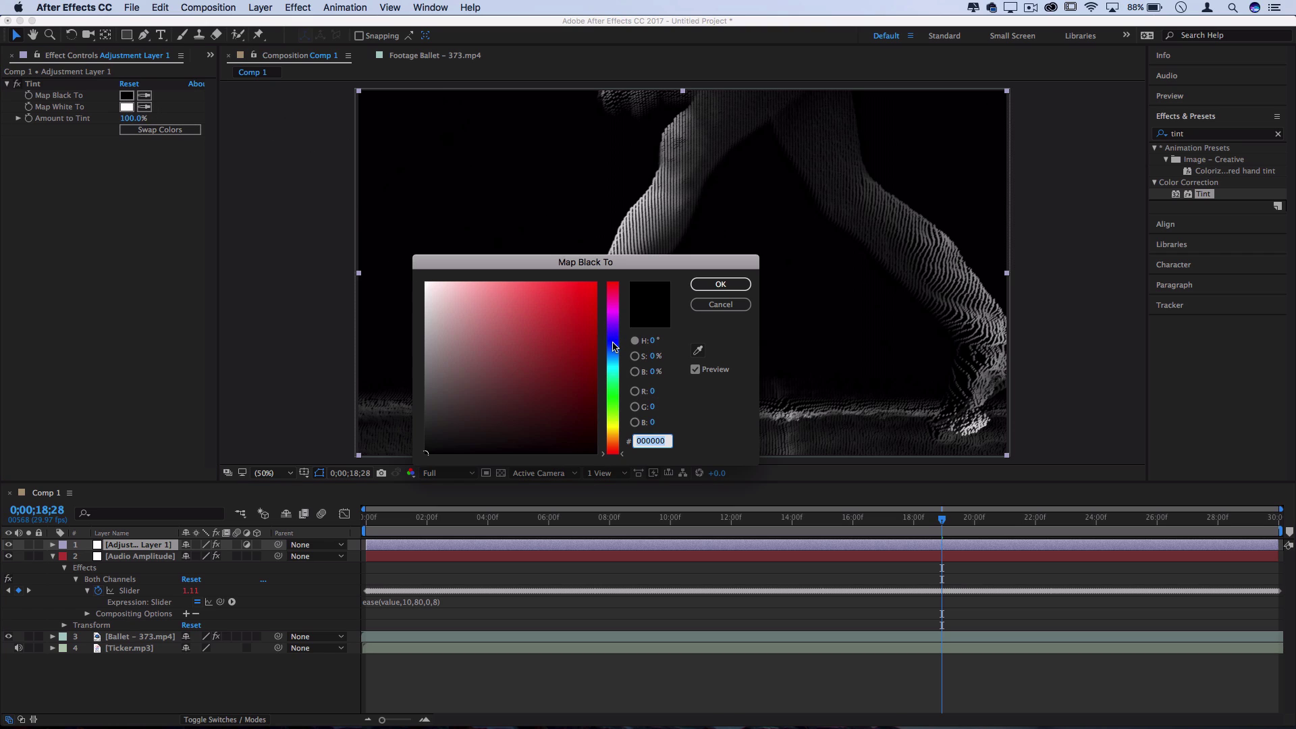
left_click(612, 343)
left_click(596, 428)
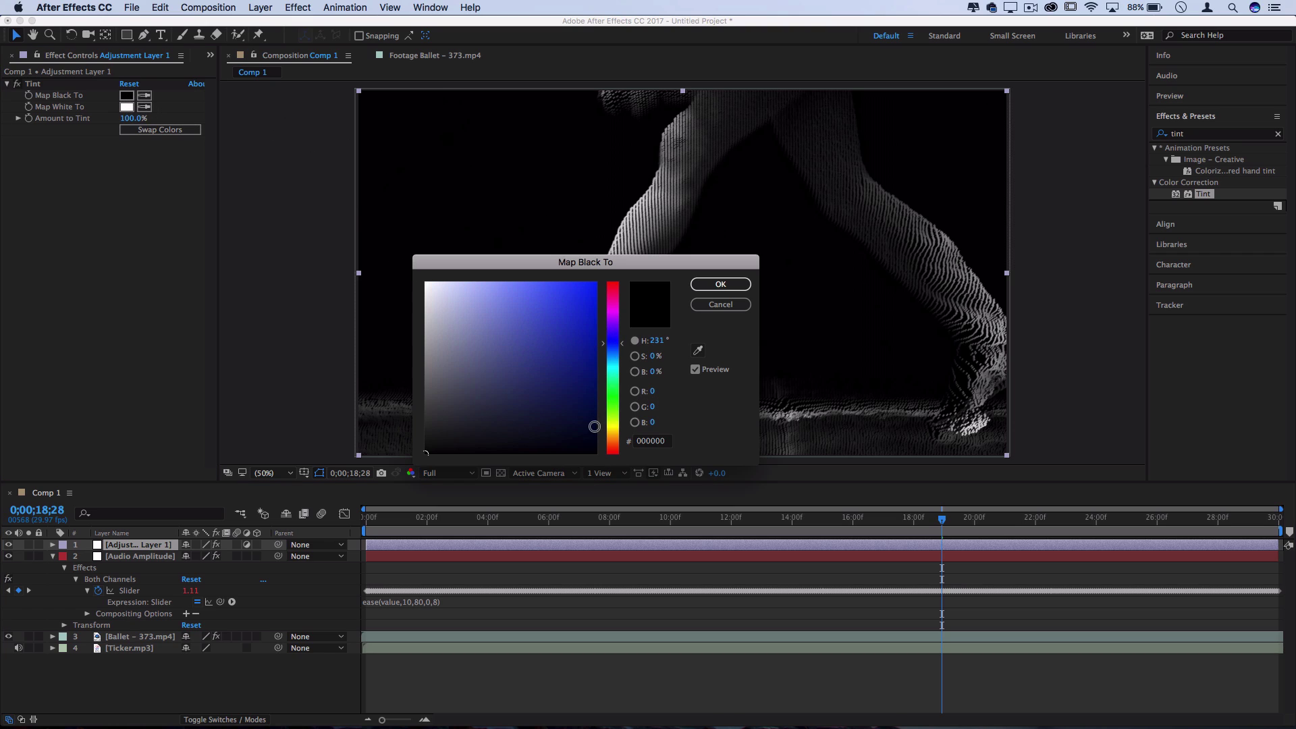
left_click(721, 284)
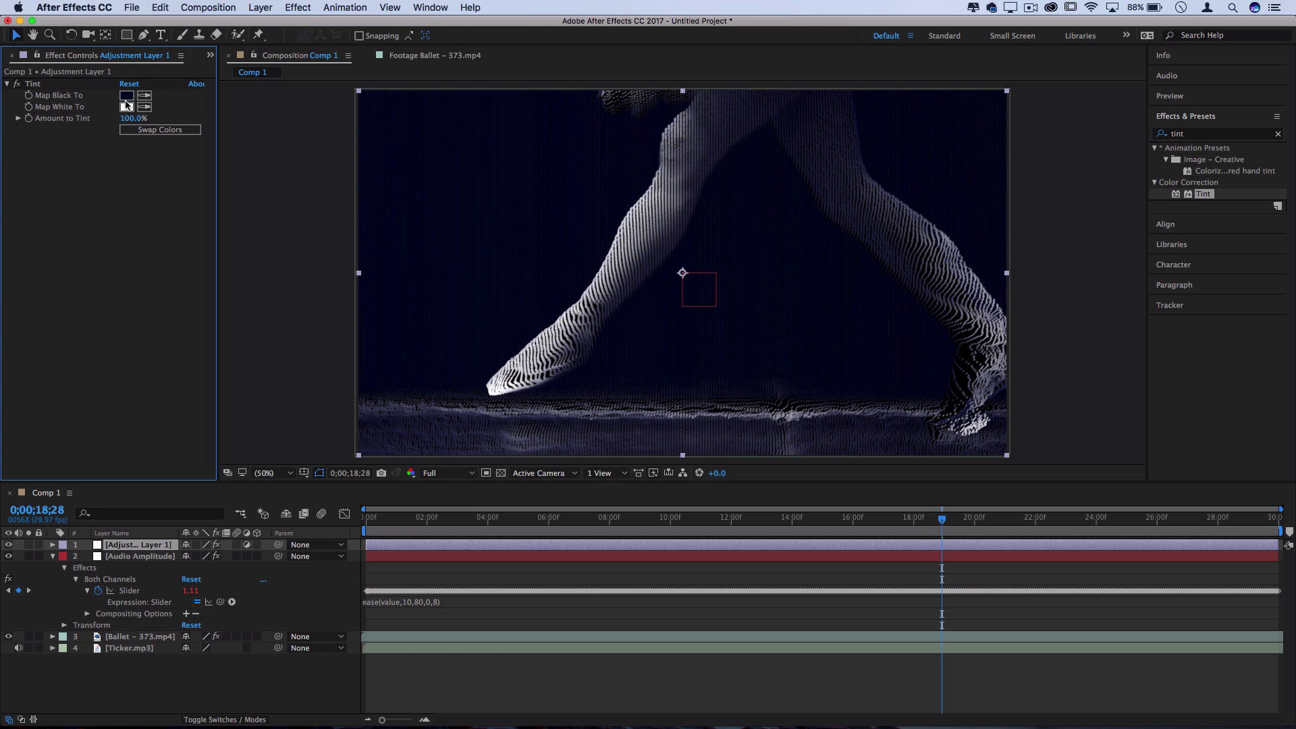
left_click(126, 106)
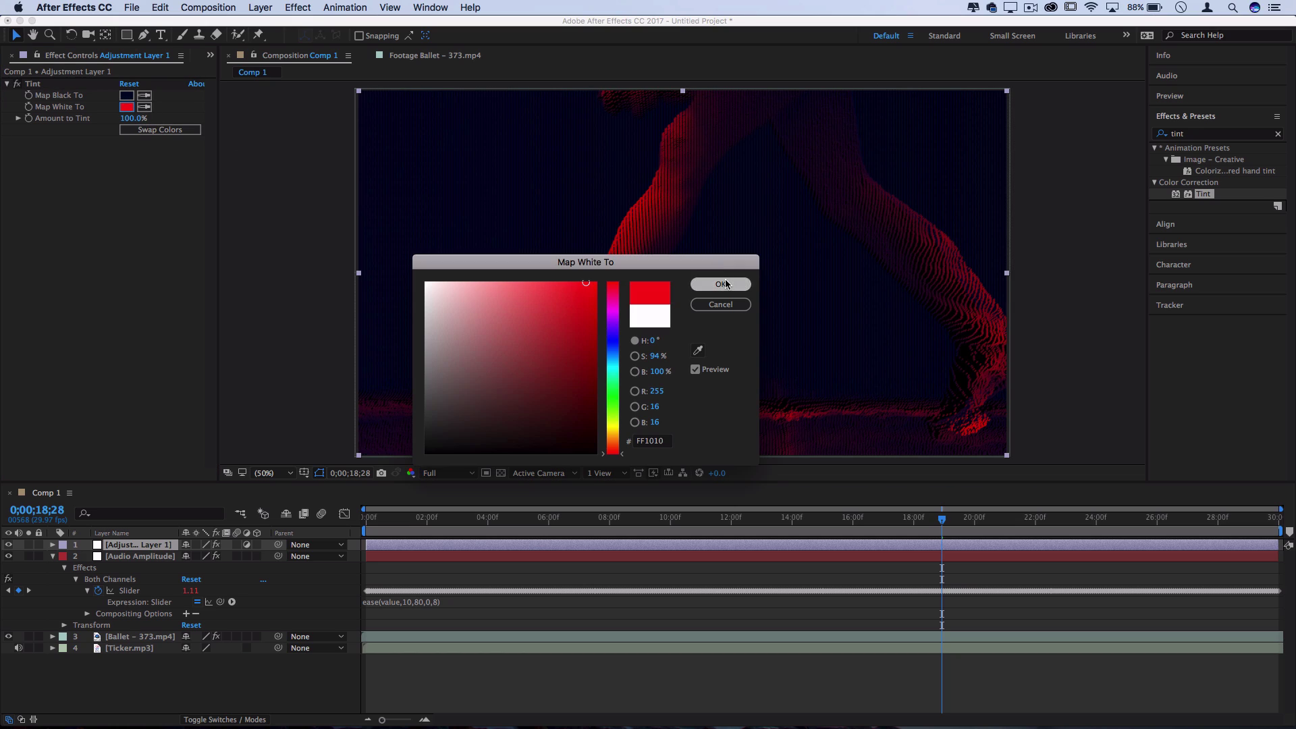
left_click(722, 282)
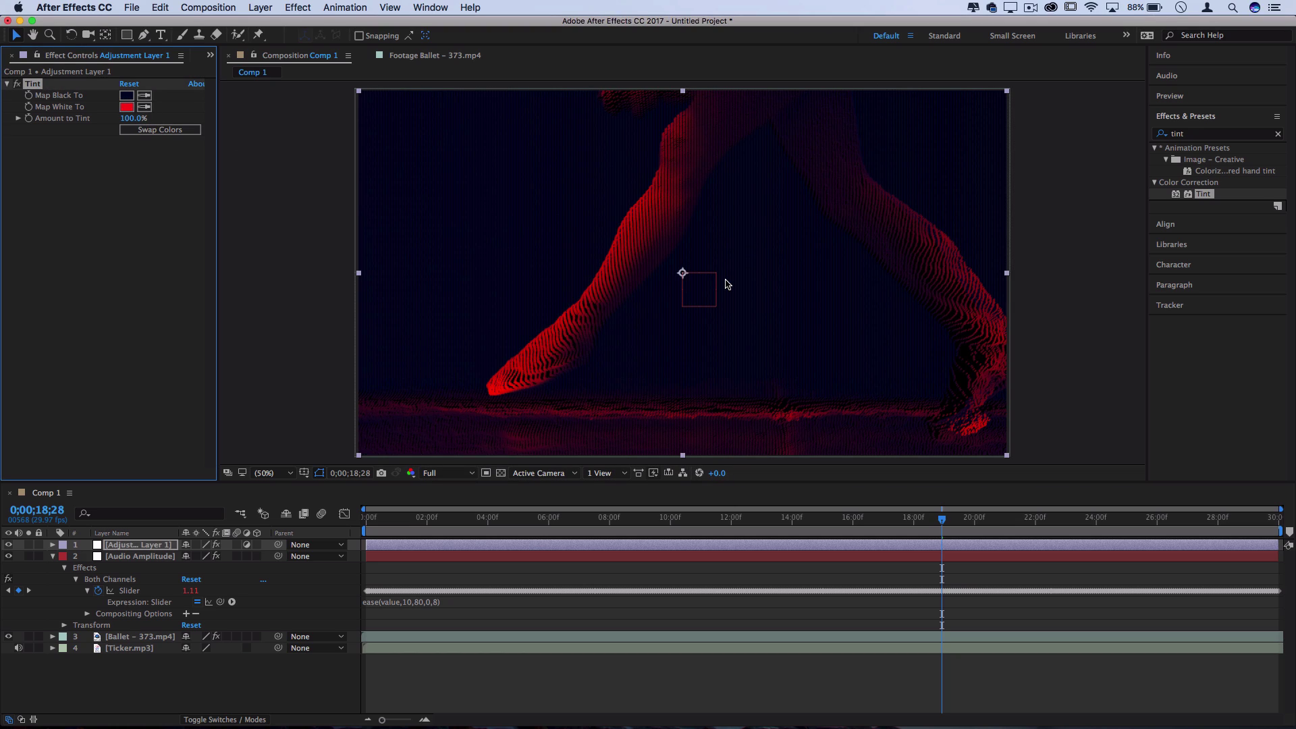
Replace the Tint effect on the adjustment layer with Tritone, found by searching the effects for "tritone".
left_click(1215, 134)
type("tri")
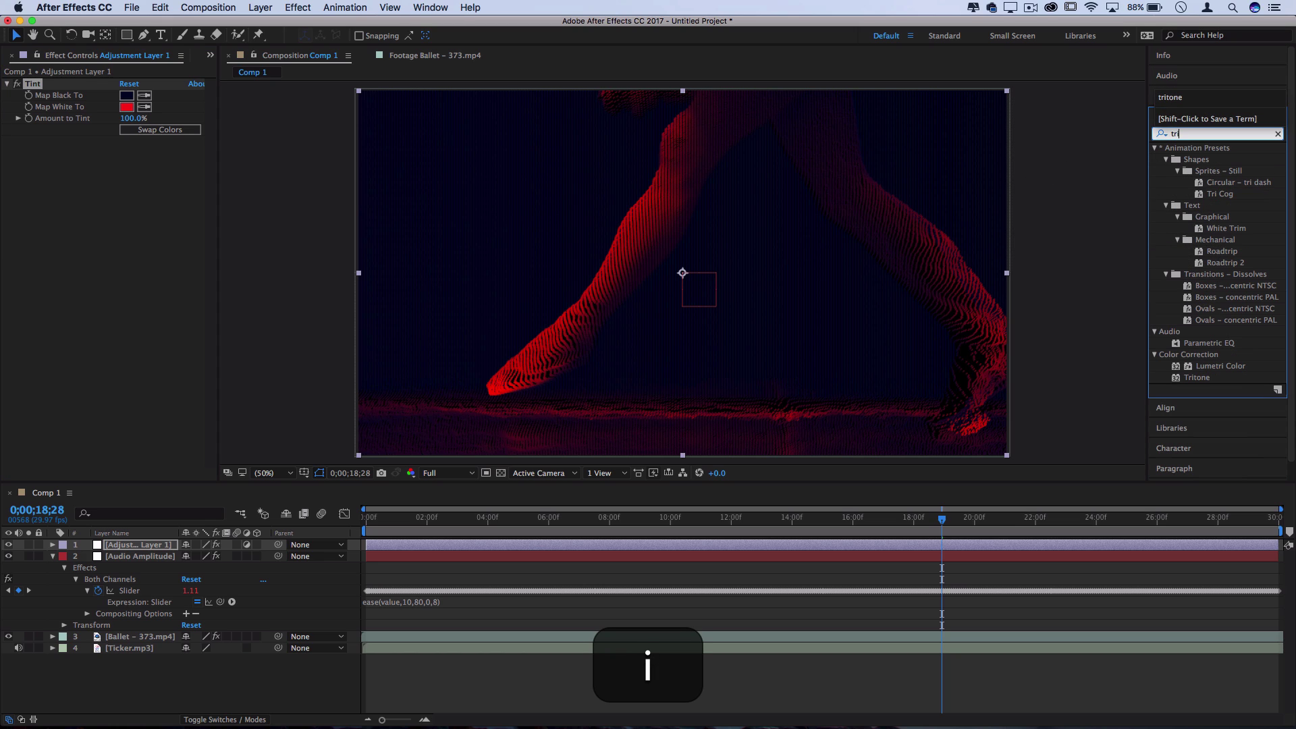
type("tone")
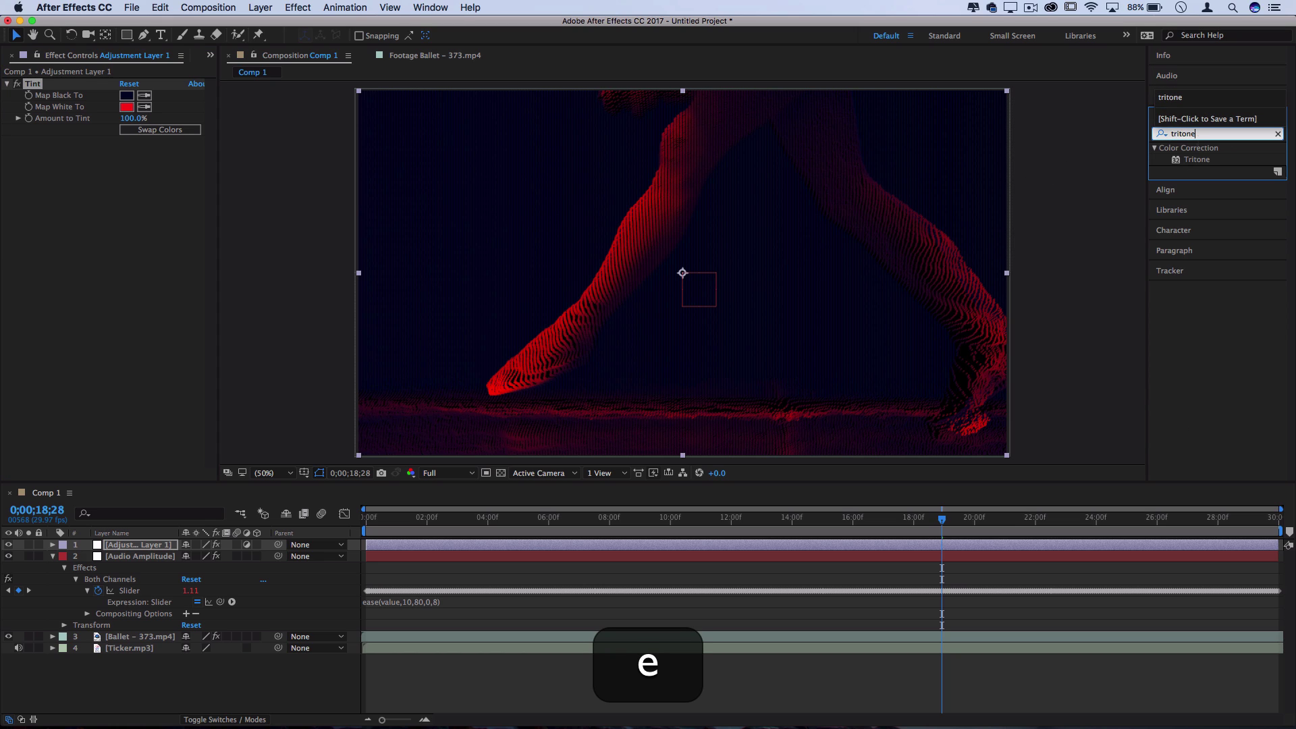
left_click(31, 83)
key("BackSpace")
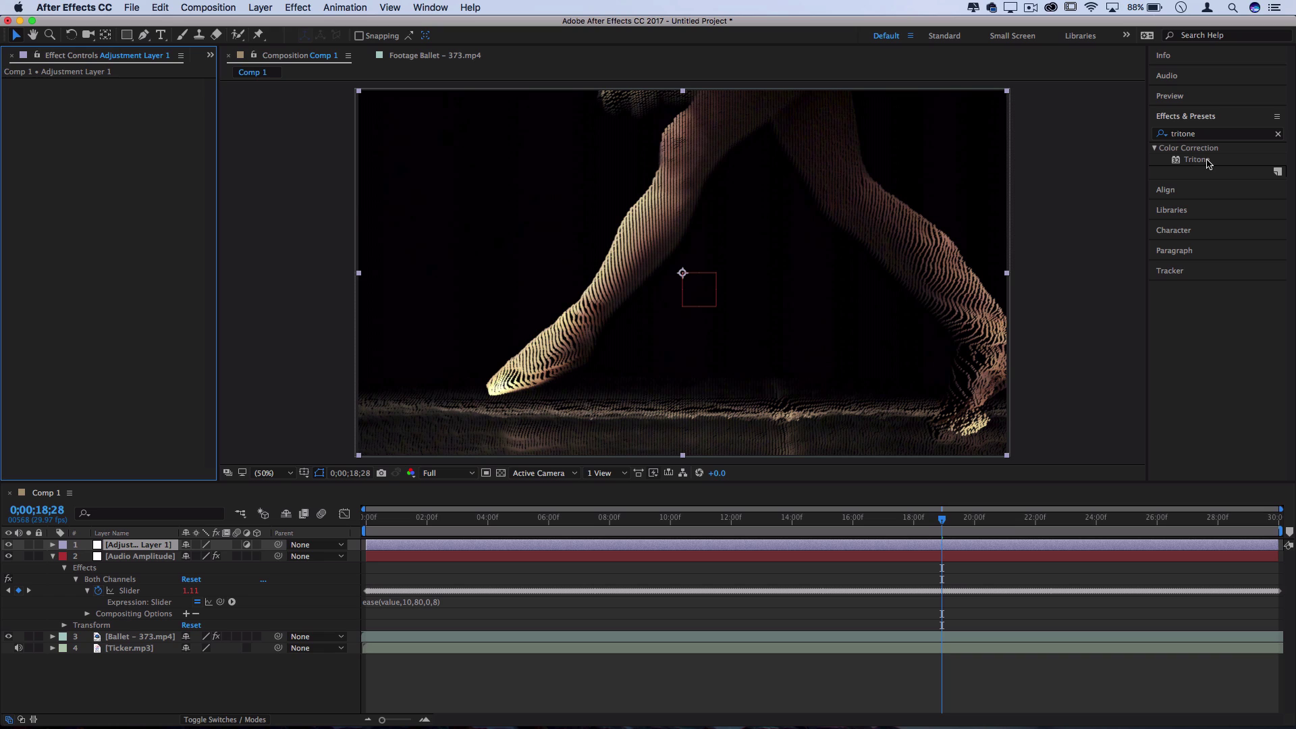
left_click_drag(1196, 160, 145, 547)
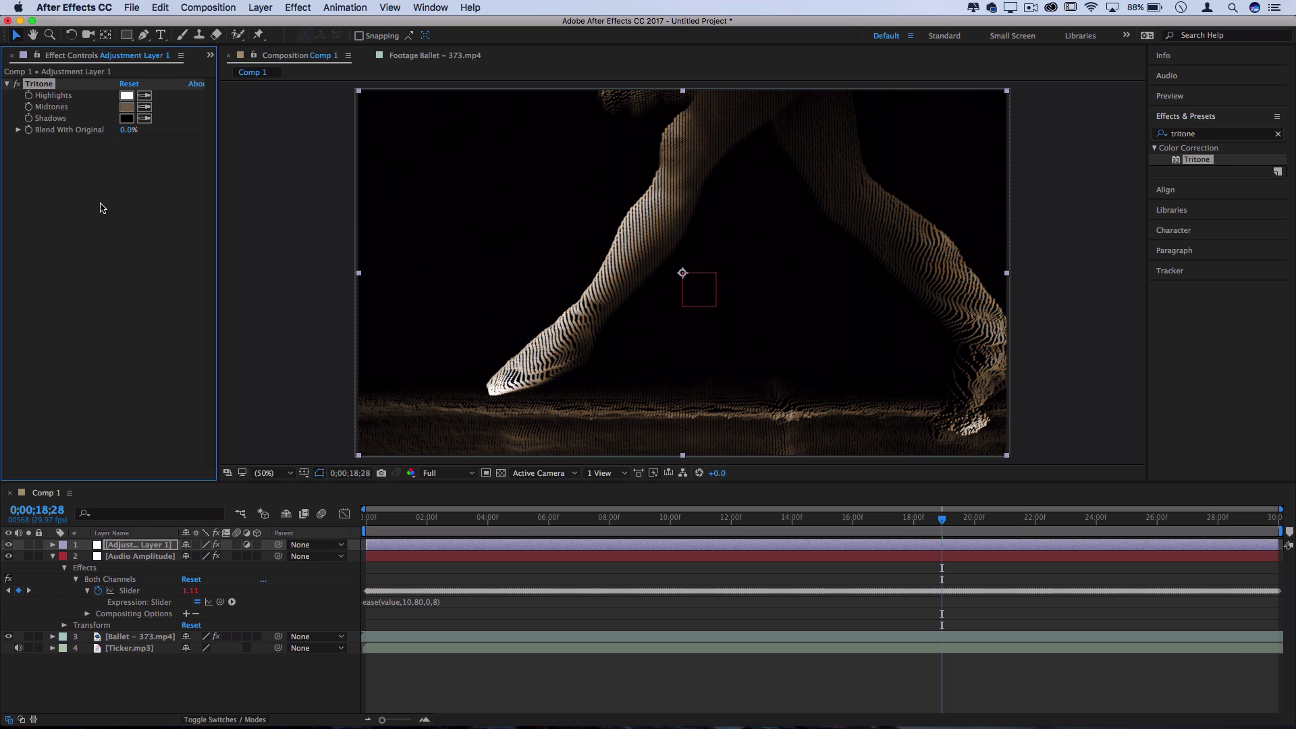
Set the Tritone effect's Midtones color to bright blue 00A5FF.
left_click(127, 107)
left_click_drag(612, 290, 612, 358)
left_click(595, 283)
left_click(721, 285)
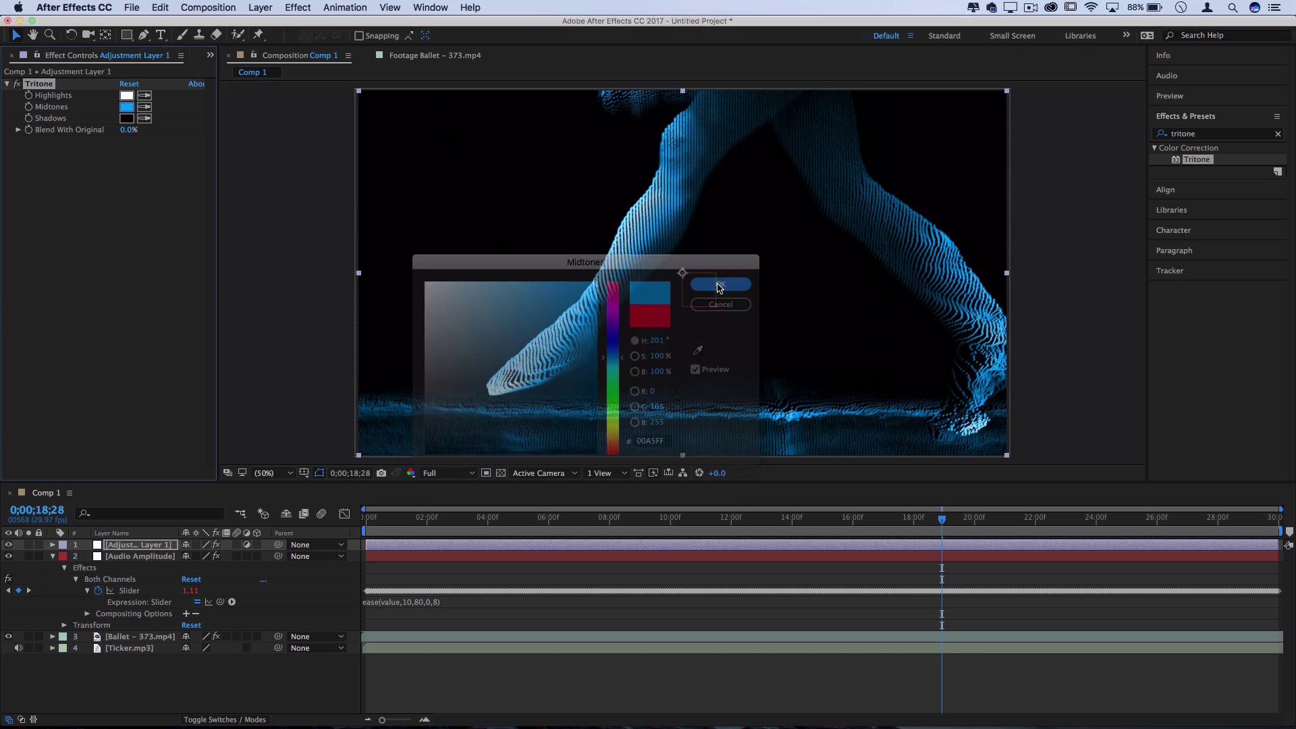
Find the Colorama effect by searching for "colorama" and apply it to the adjustment layer after Tritone.
left_click(1205, 138)
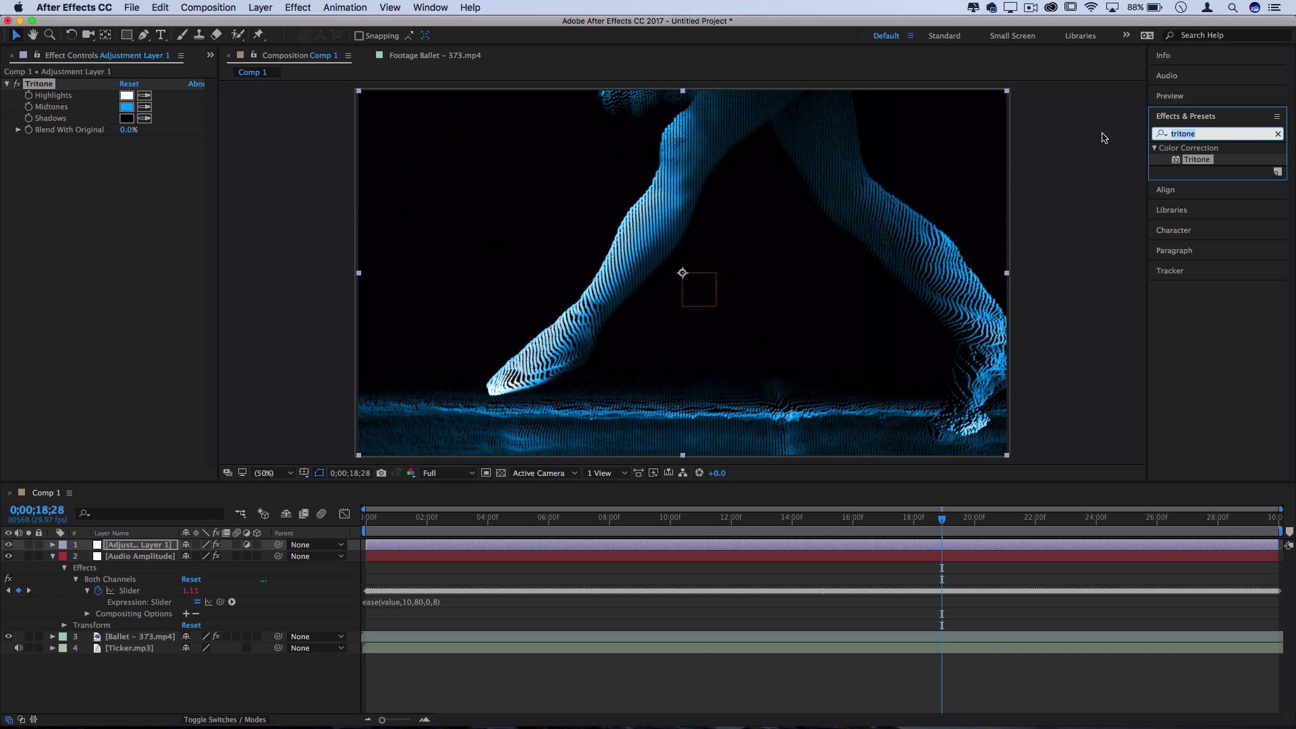
type("colorama")
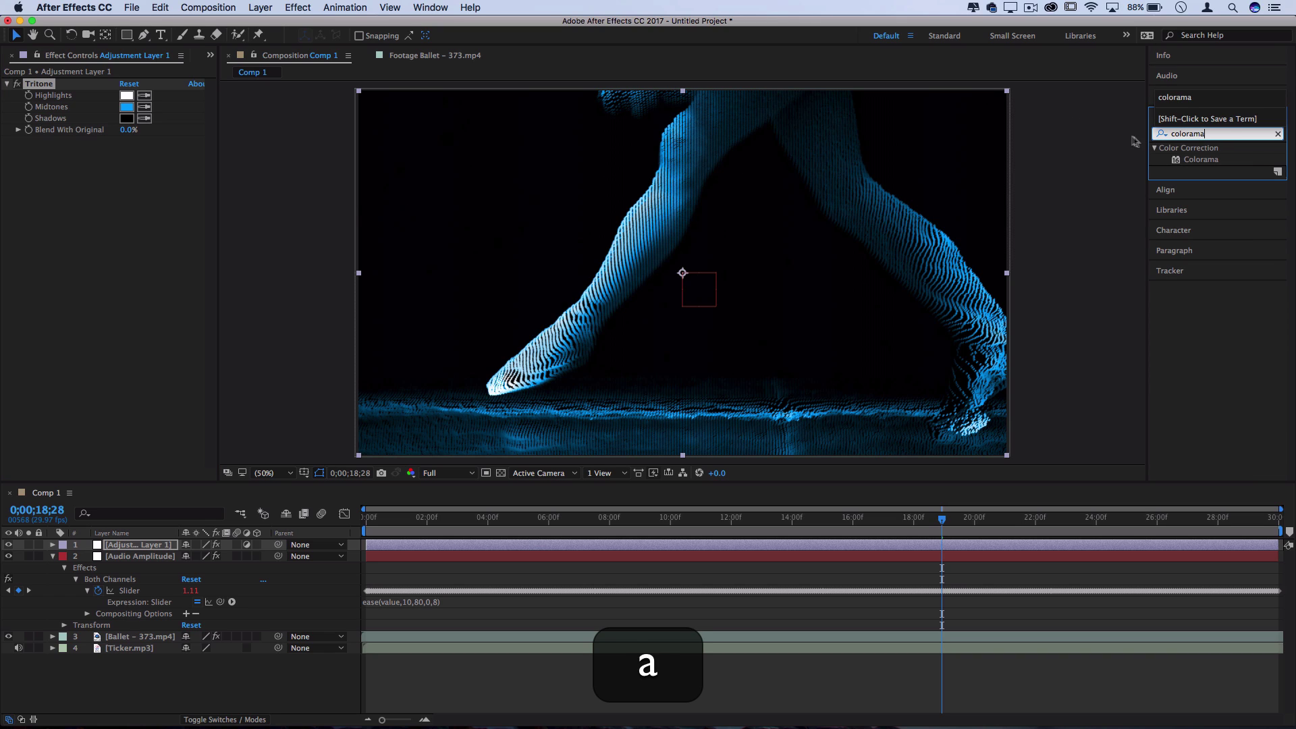
left_click_drag(1210, 164, 134, 544)
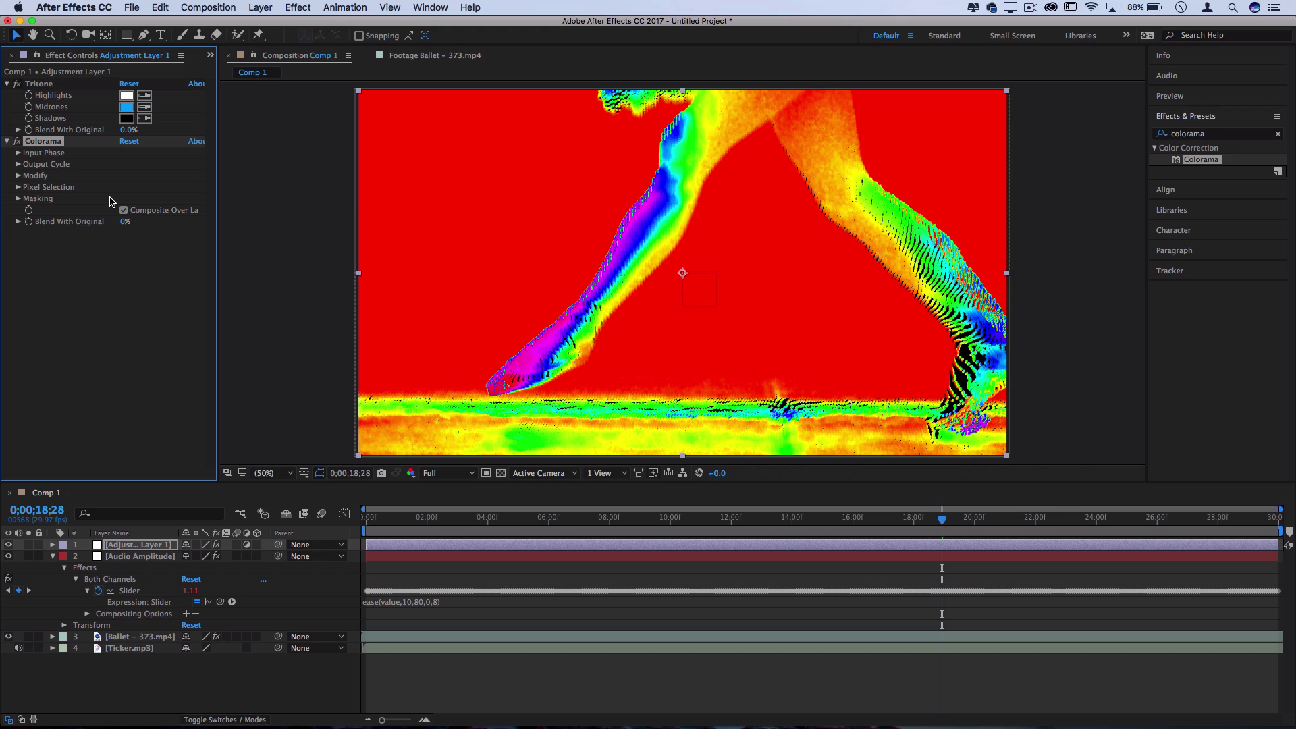
Change the red starting color in Colorama's Output Cycle to a saturated blue.
left_click(17, 164)
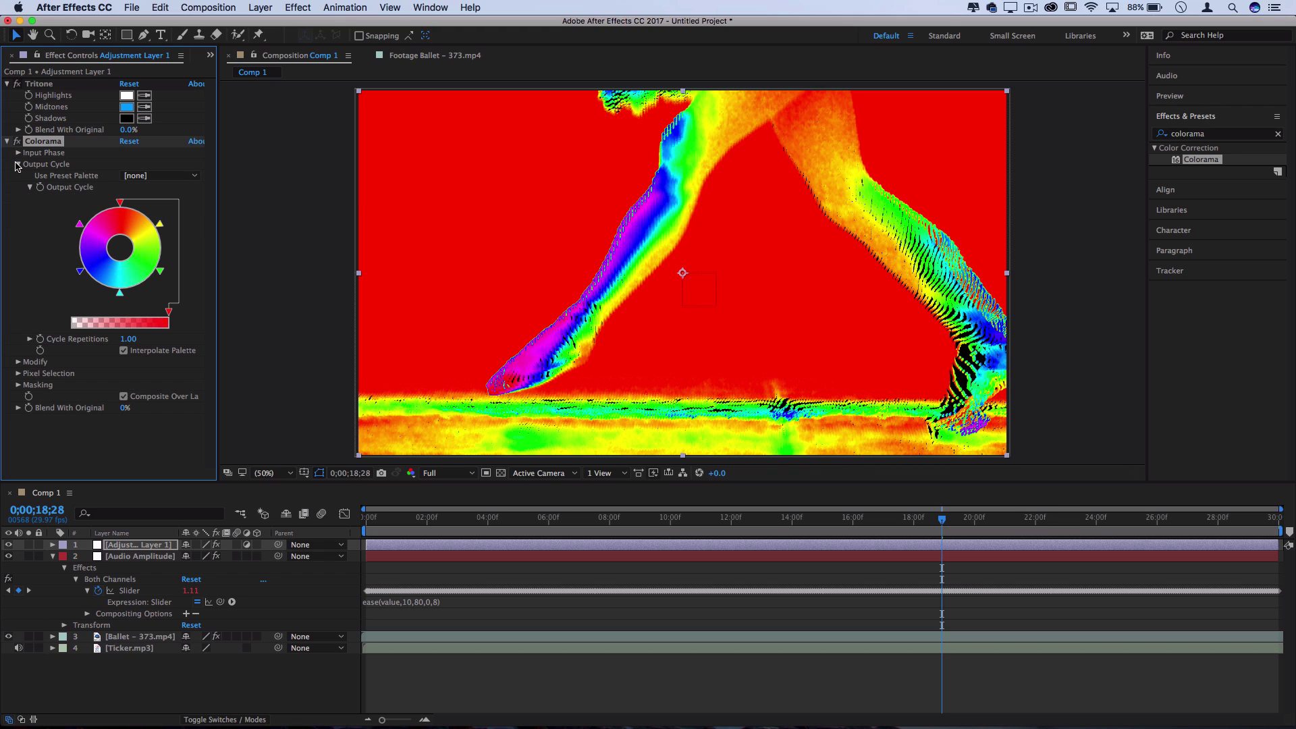
double_click(121, 205)
left_click(624, 225)
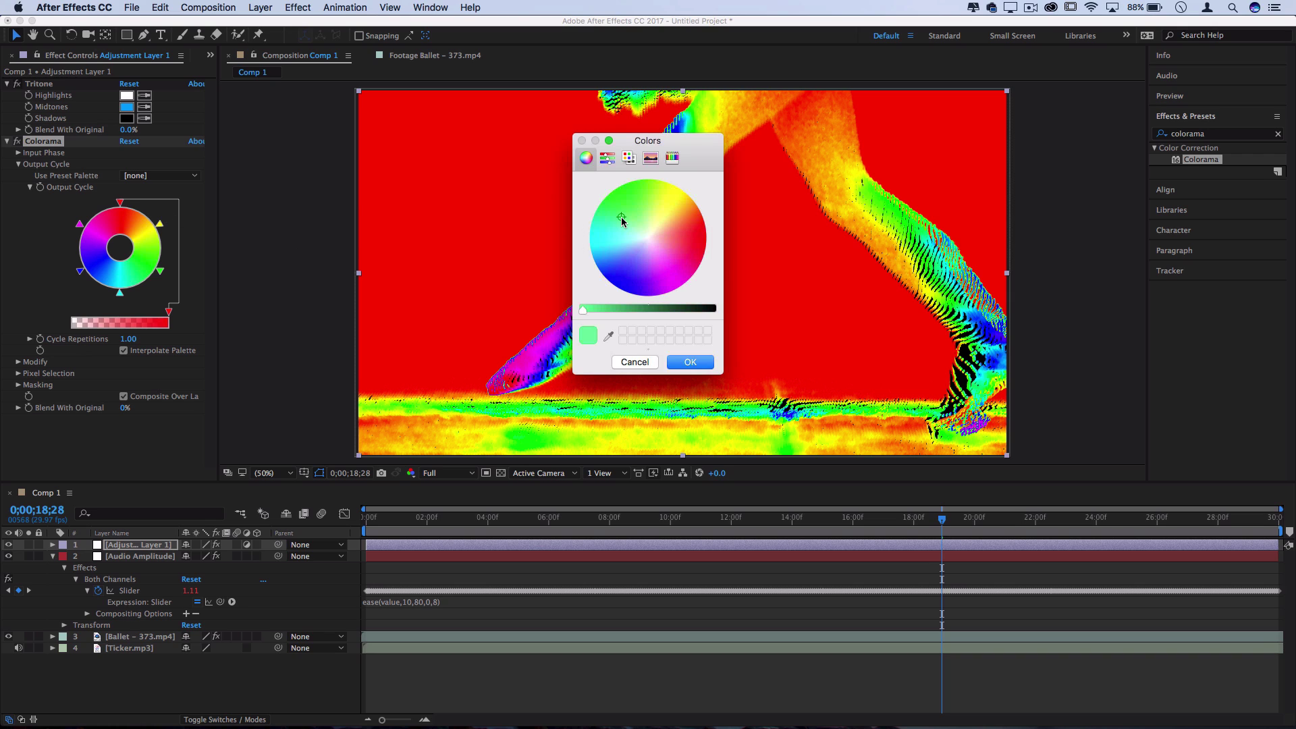
left_click(601, 257)
left_click(619, 274)
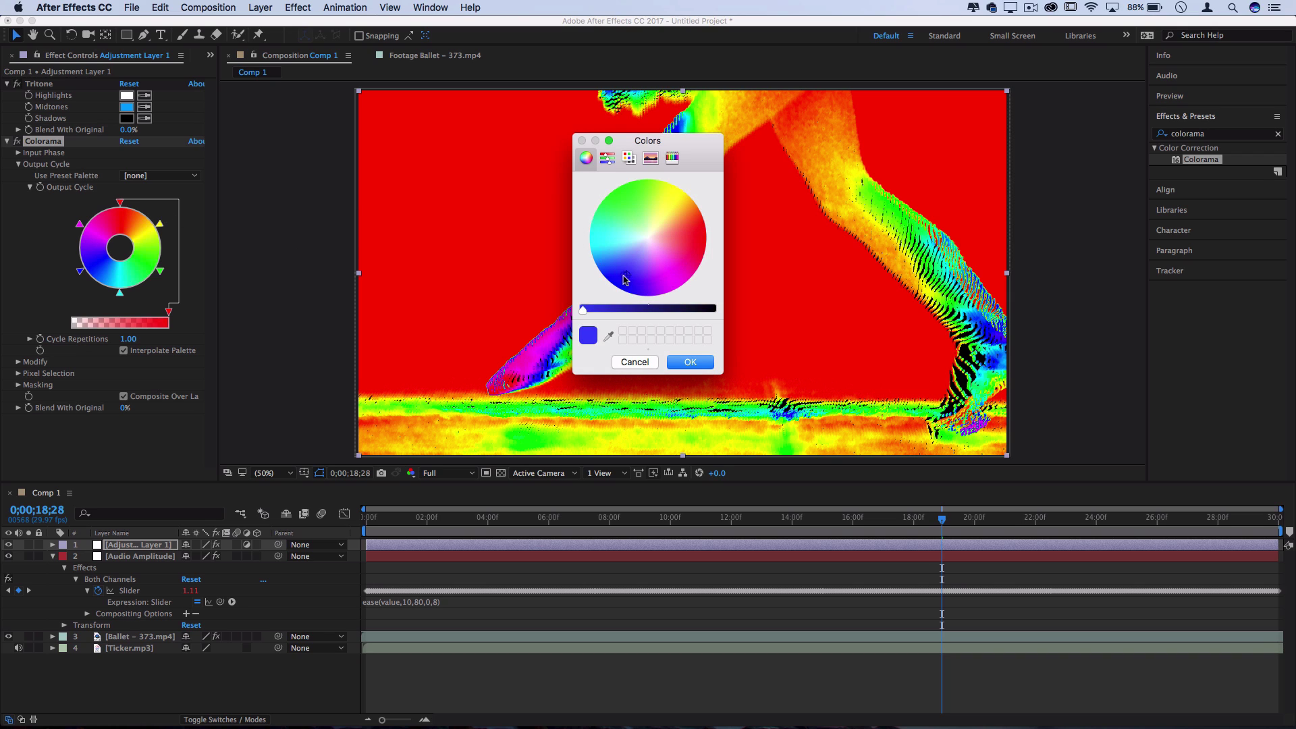
left_click(690, 363)
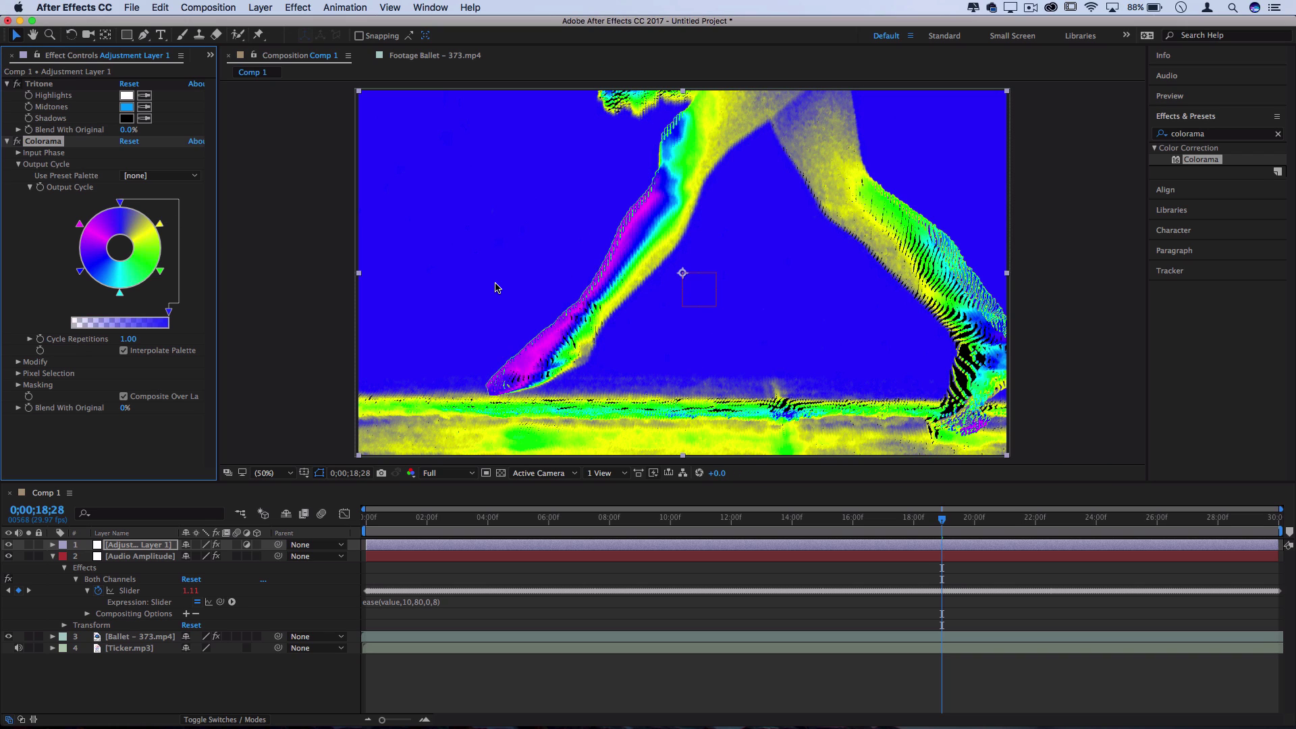
Try the Deep Ocean and Fire preset palettes for Colorama's Output Cycle.
left_click(174, 176)
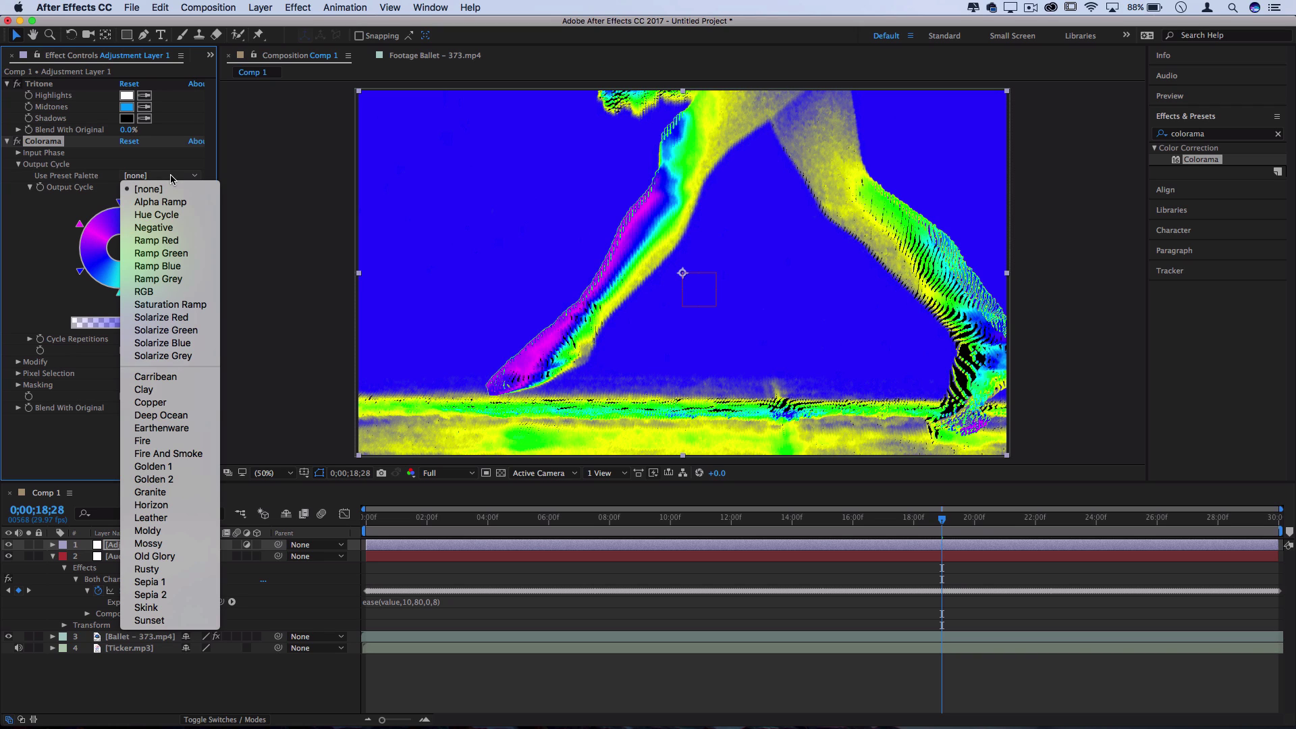
left_click(162, 415)
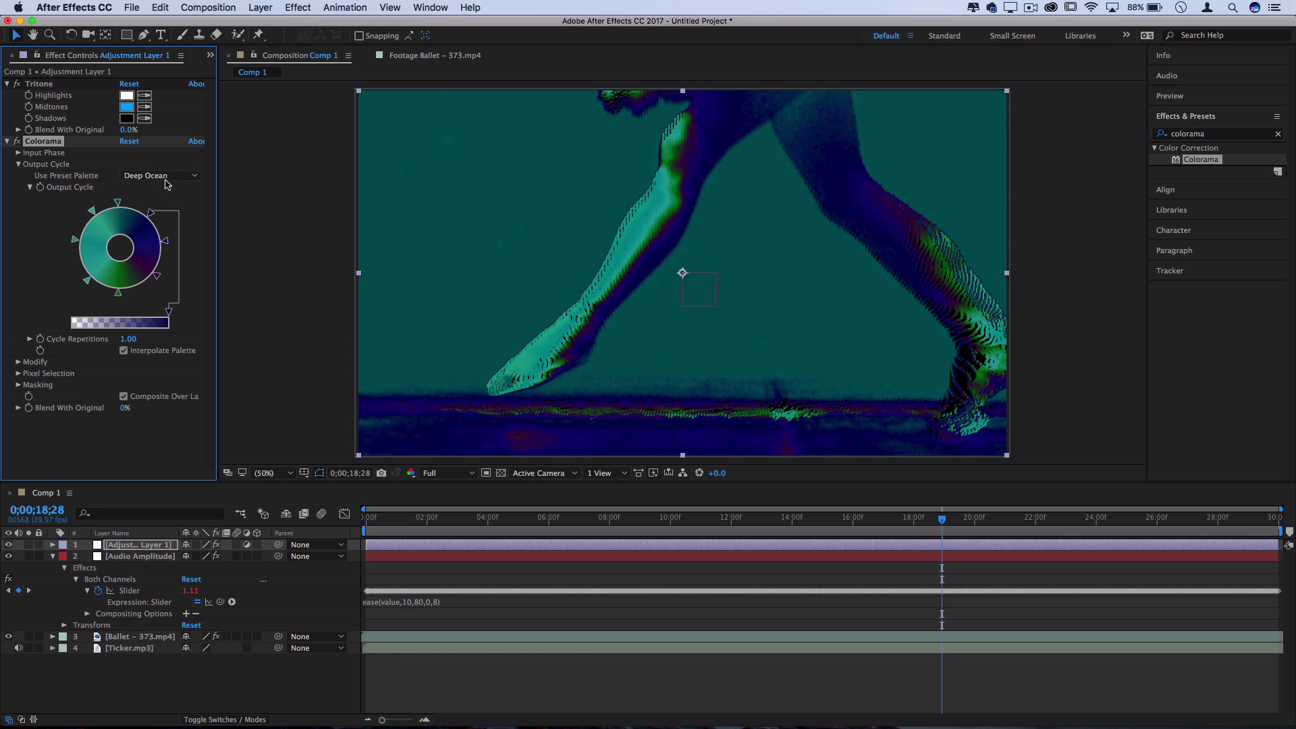
left_click(166, 179)
left_click(166, 442)
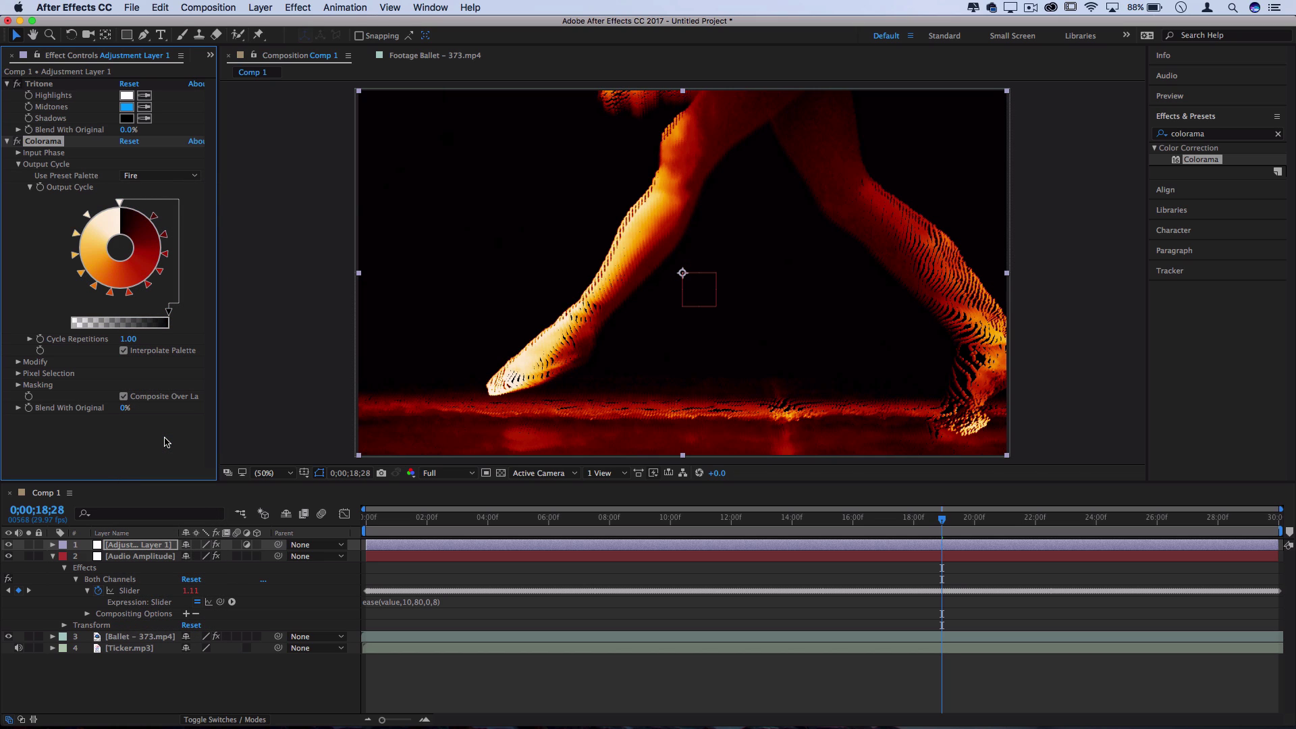
Try adjusting Colorama's Cycle Repetitions, and delete the Colorama effect from the adjustment layer.
left_click(184, 314)
left_click_drag(129, 339, 138, 344)
key("Delete")
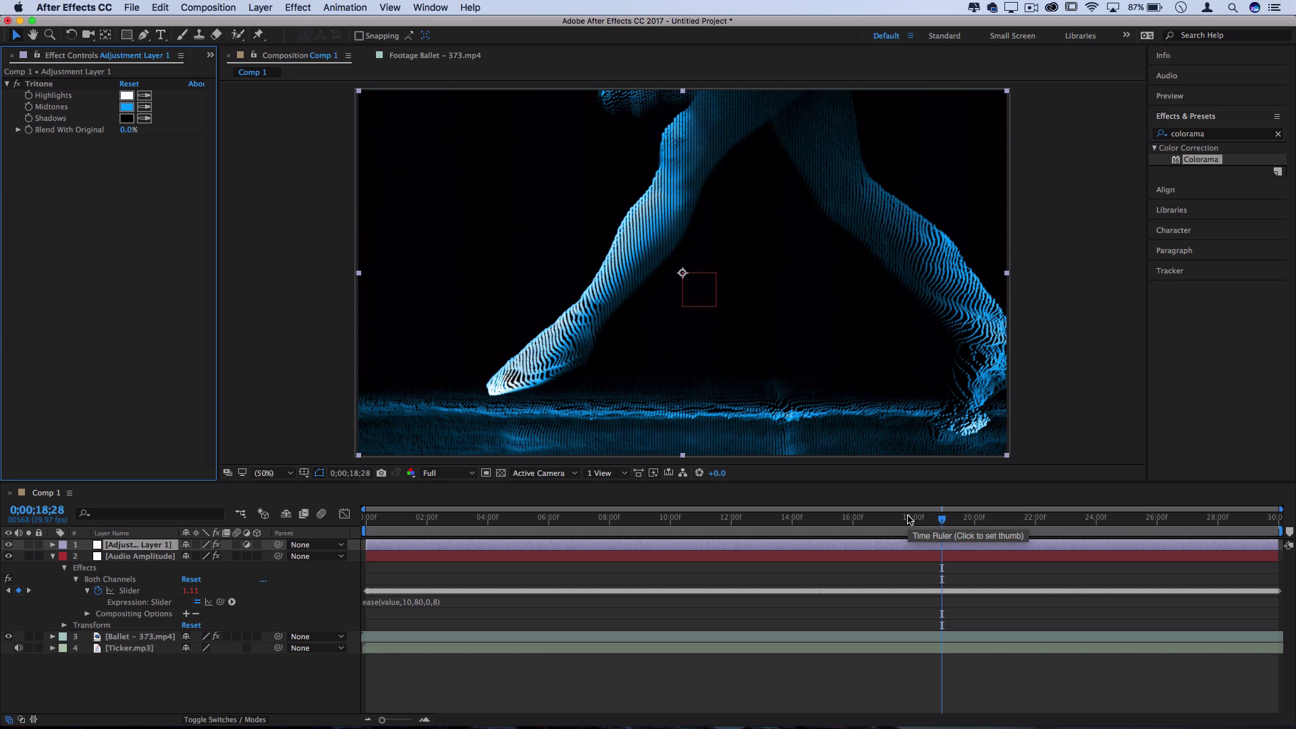
Check the blue Tritone look at about 17 seconds and preview the composition from its beginning.
left_click(909, 519)
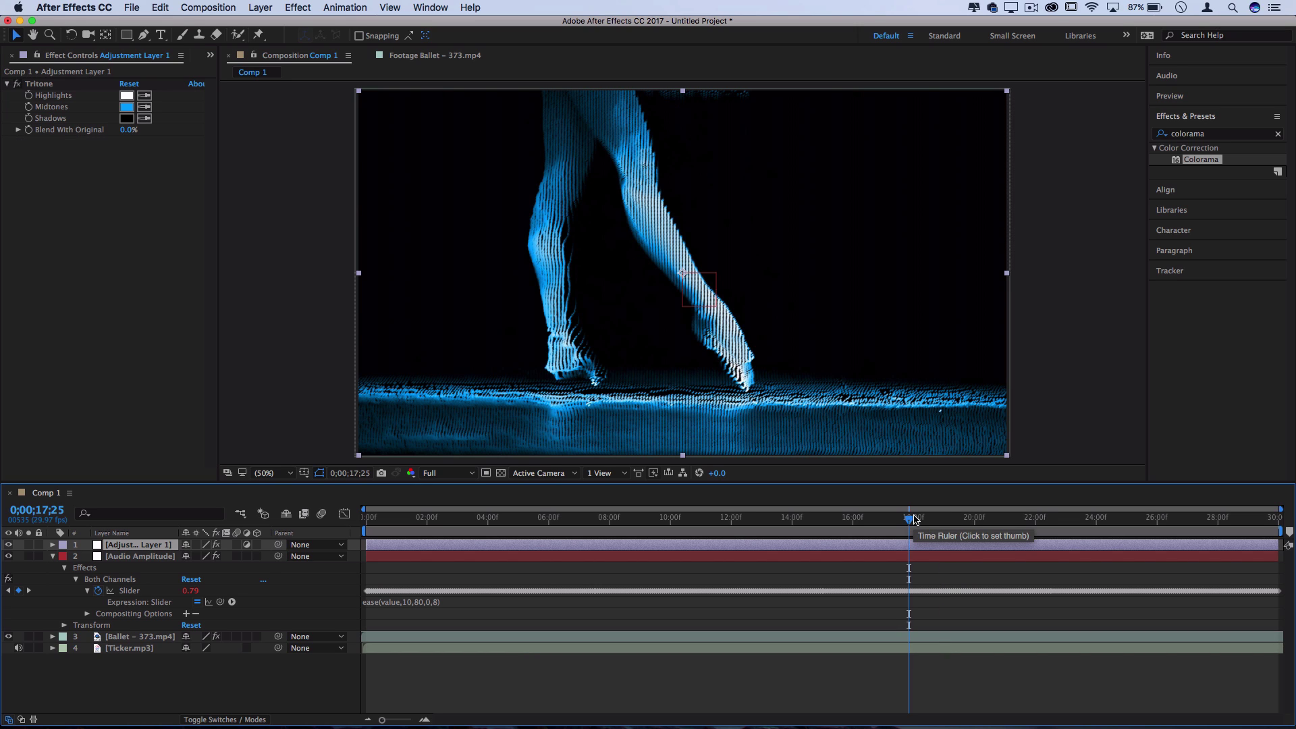
left_click(709, 519)
key("Home")
key("space")
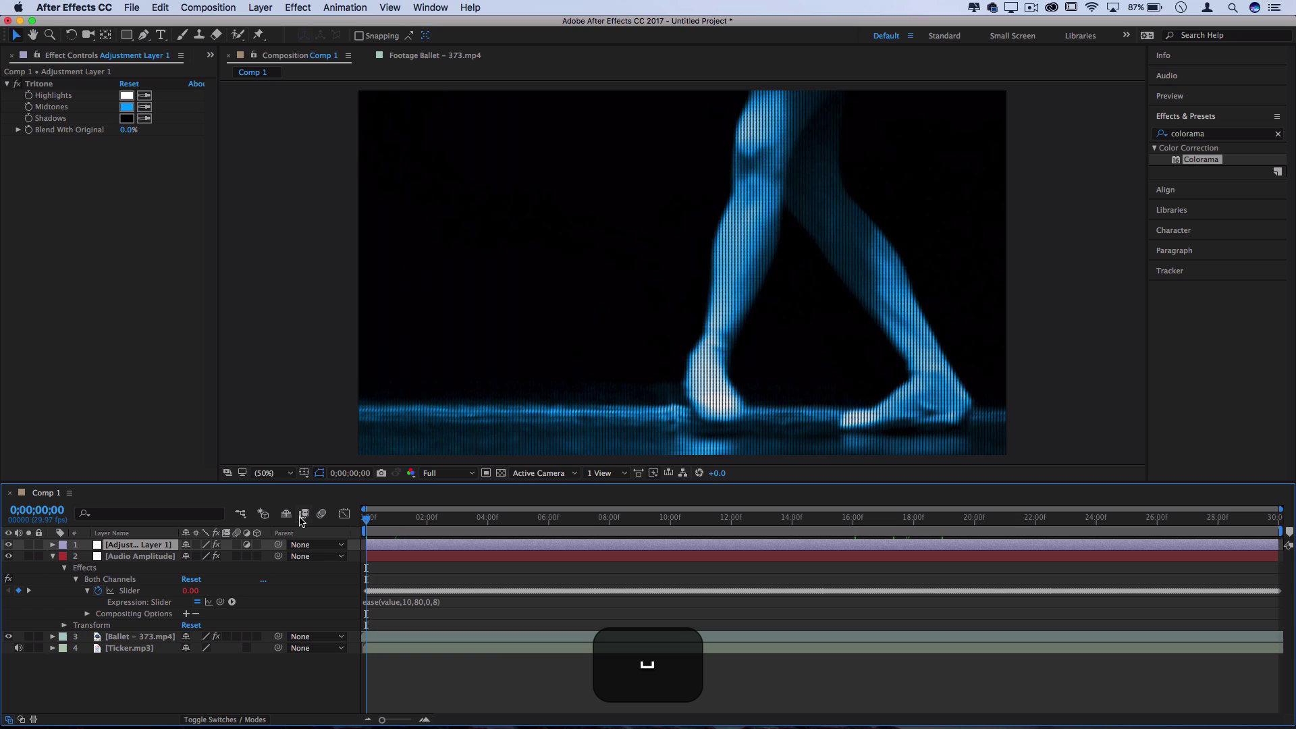
key("space")
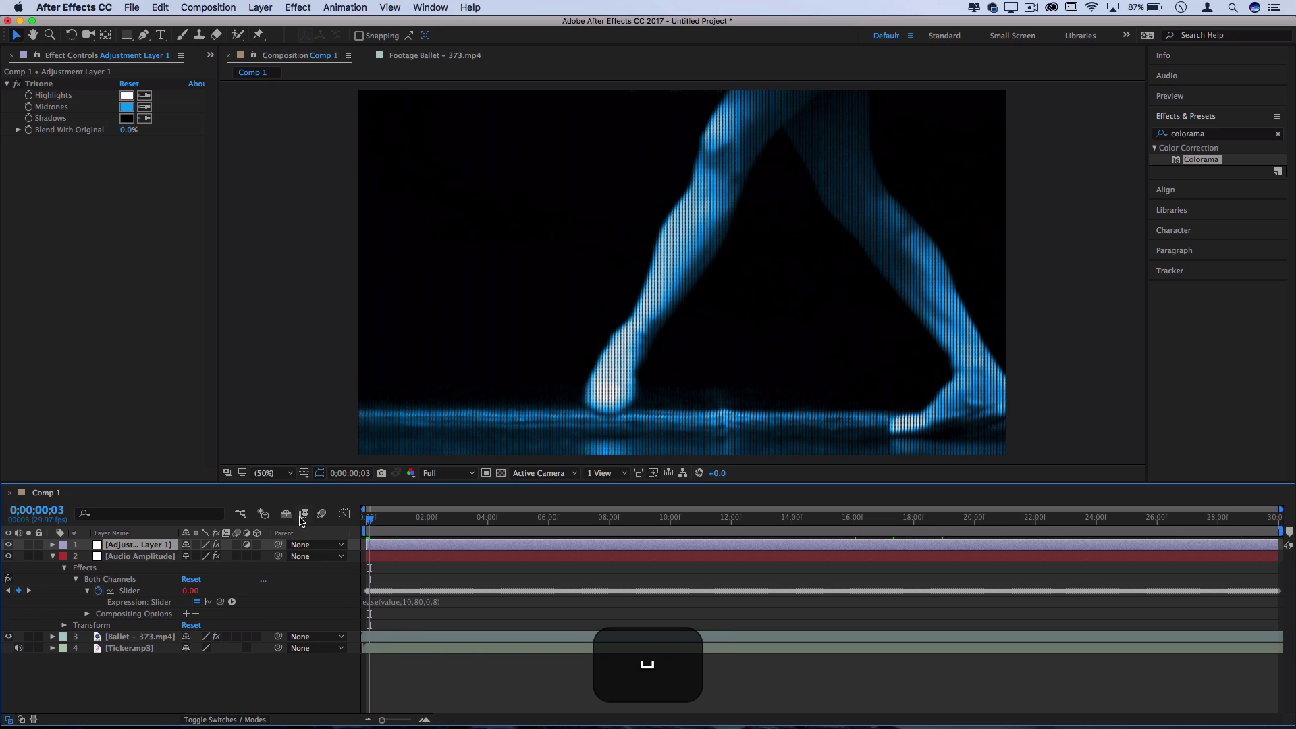